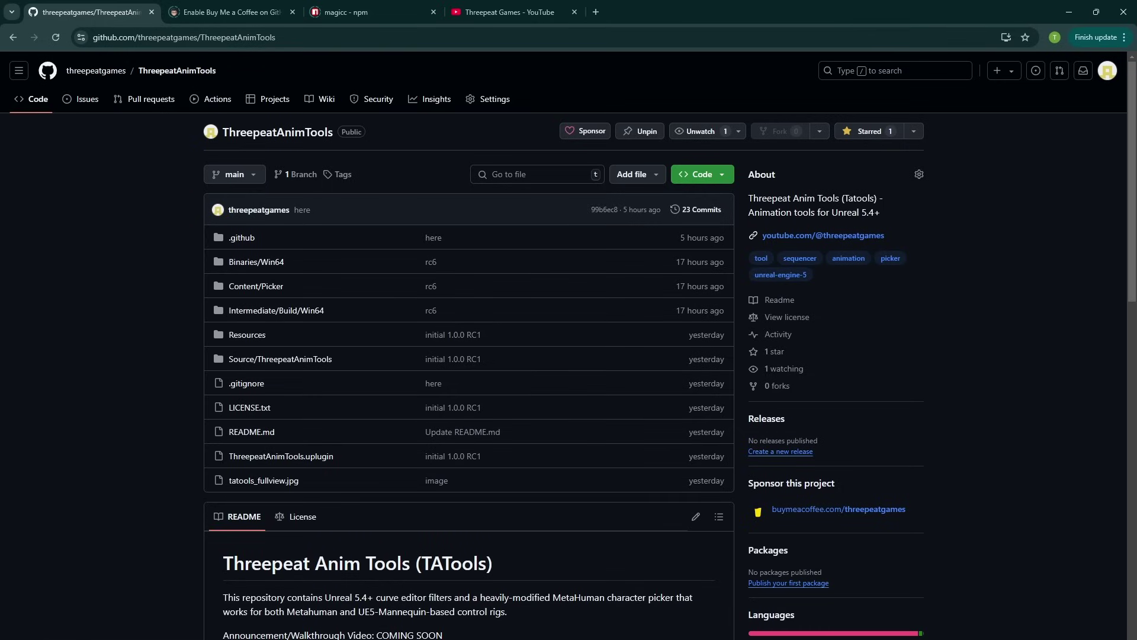
Step: Scroll the ThreepeatAnimTools README from the picker image down to the Pronunciation section
scroll(569, 343, down, 2)
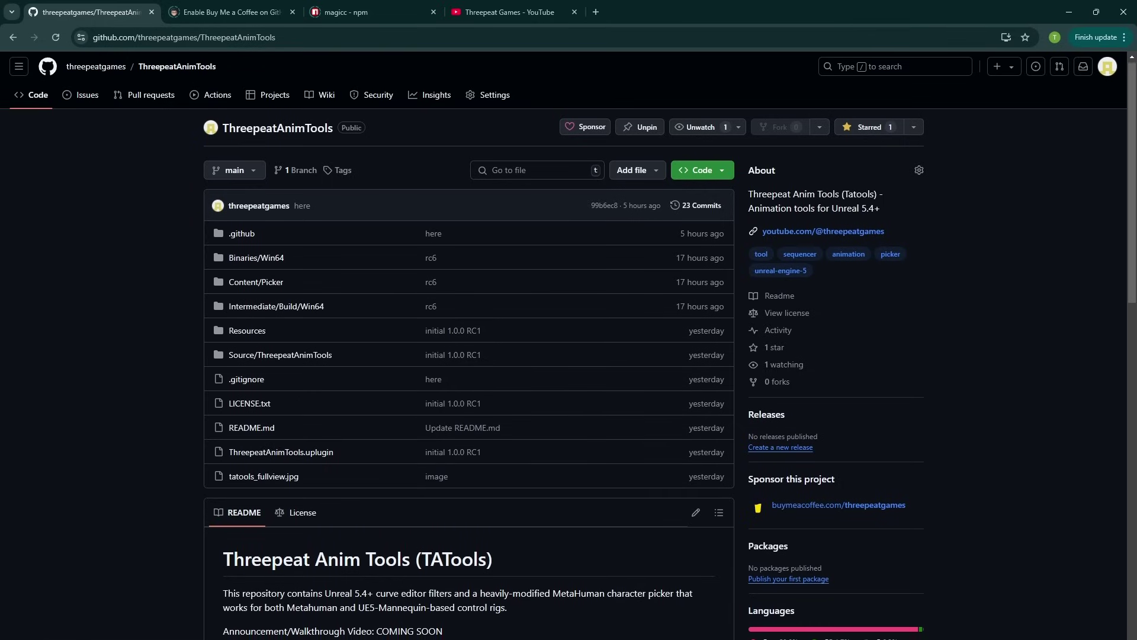
scroll(569, 344, down, 3)
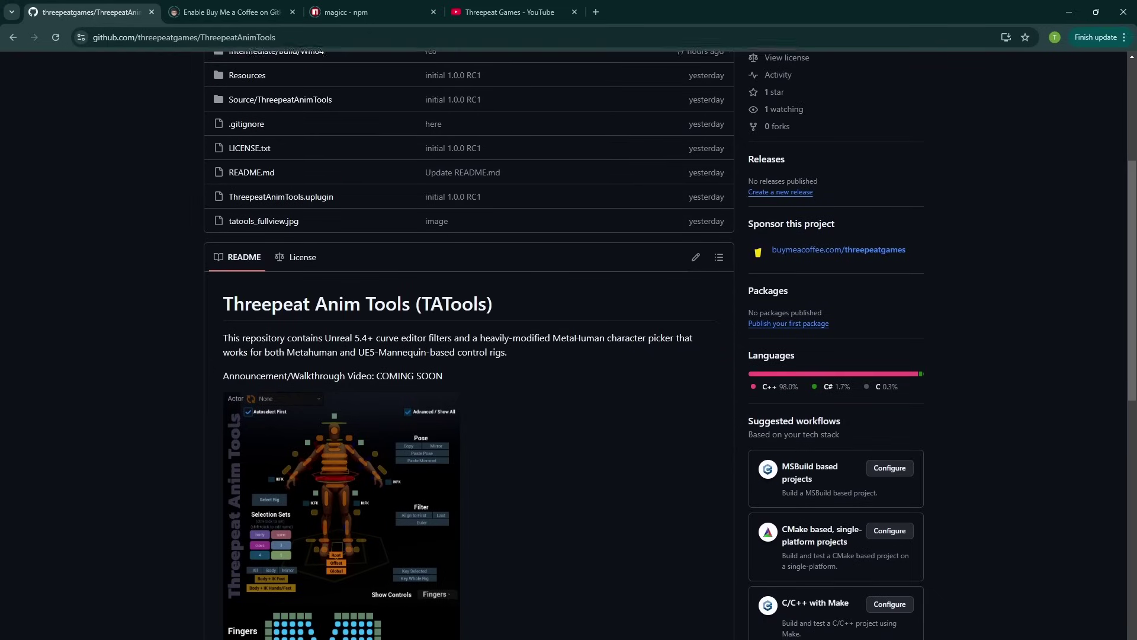
scroll(568, 343, down, 3)
scroll(569, 344, down, 3)
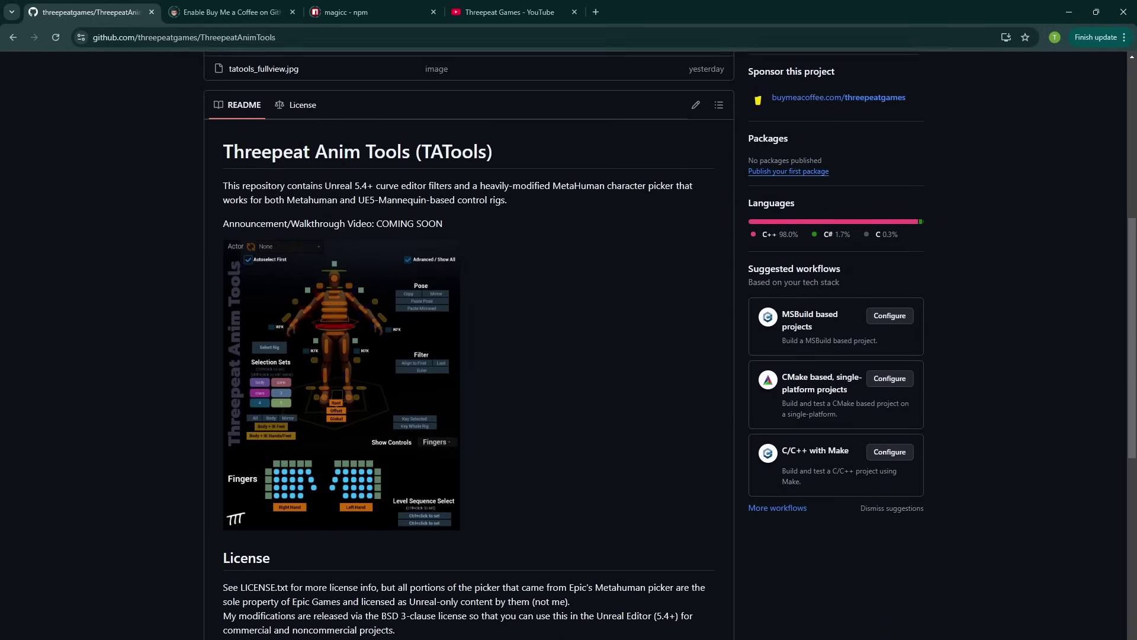
scroll(569, 344, down, 3)
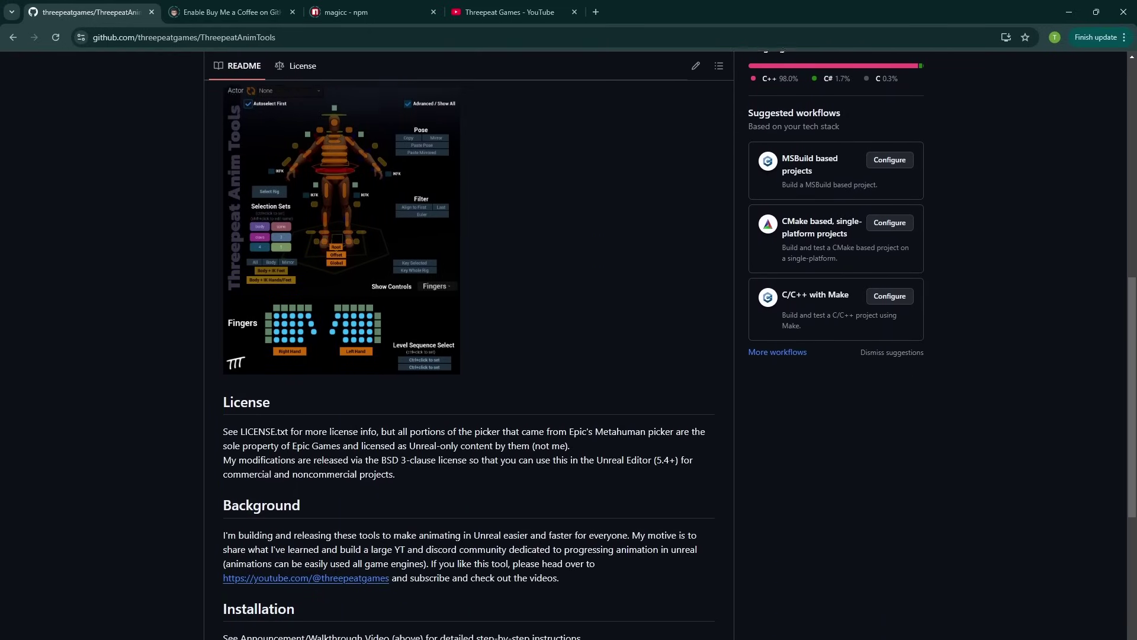
scroll(569, 344, down, 3)
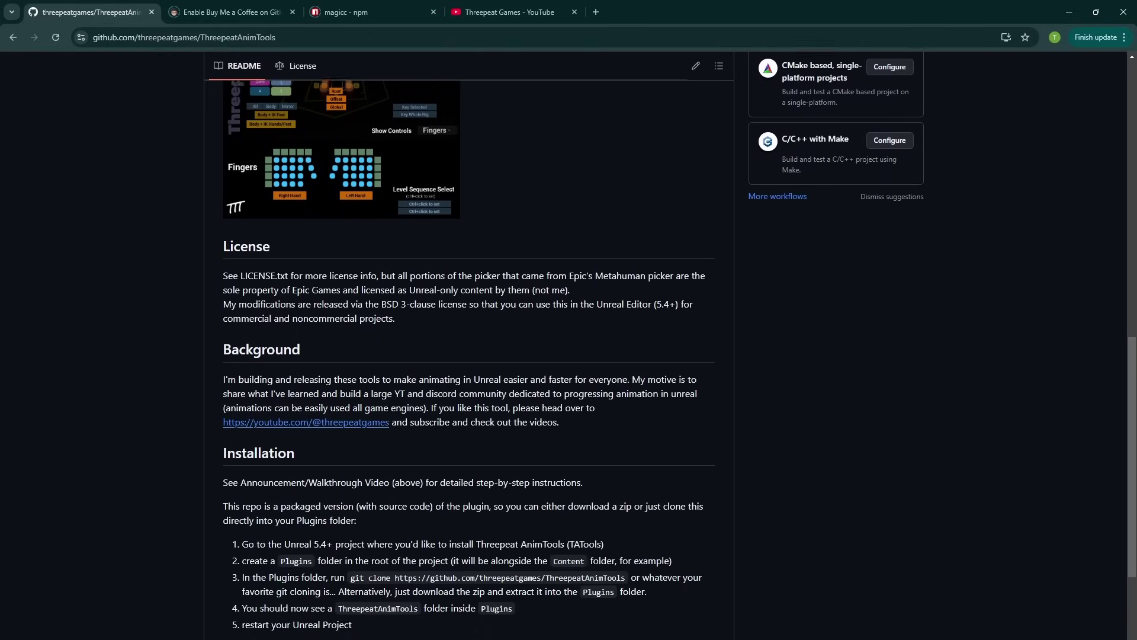
scroll(569, 343, down, 3)
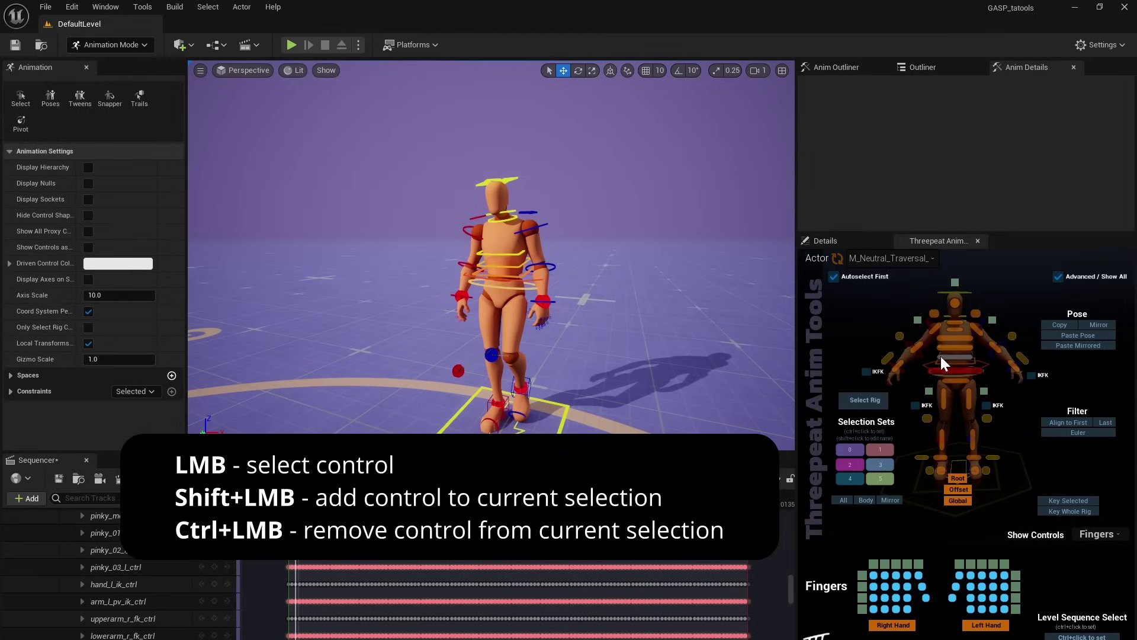
Step: Select the spine controls in the picker, leaving spine_02 out of the selection
click(944, 356)
shift+click(947, 347)
shift+click(949, 339)
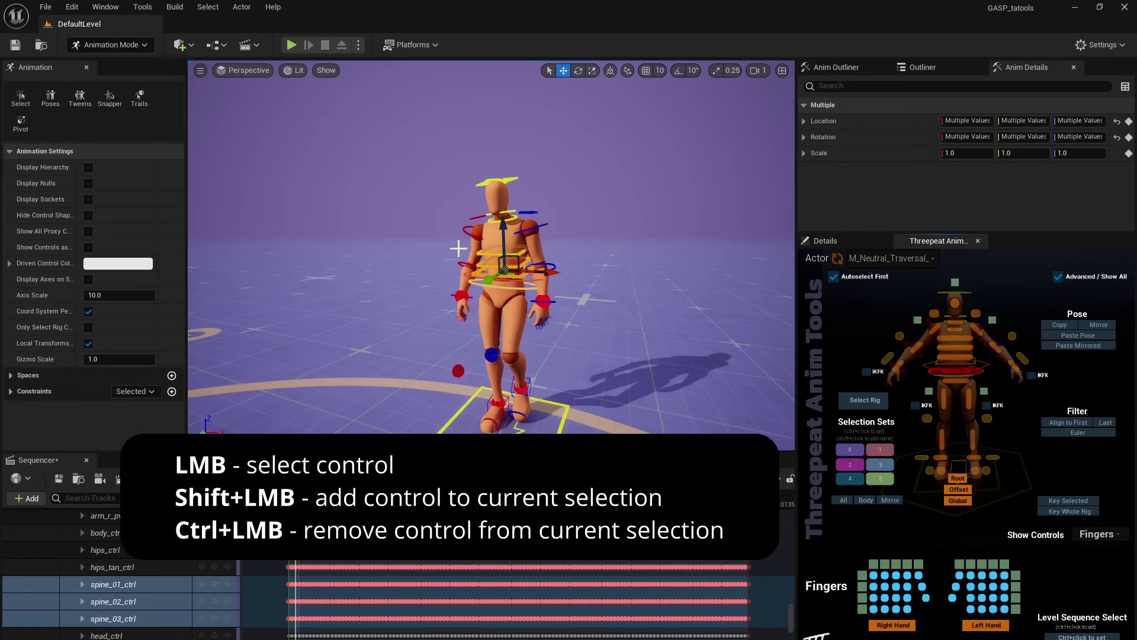
ctrl+click(963, 346)
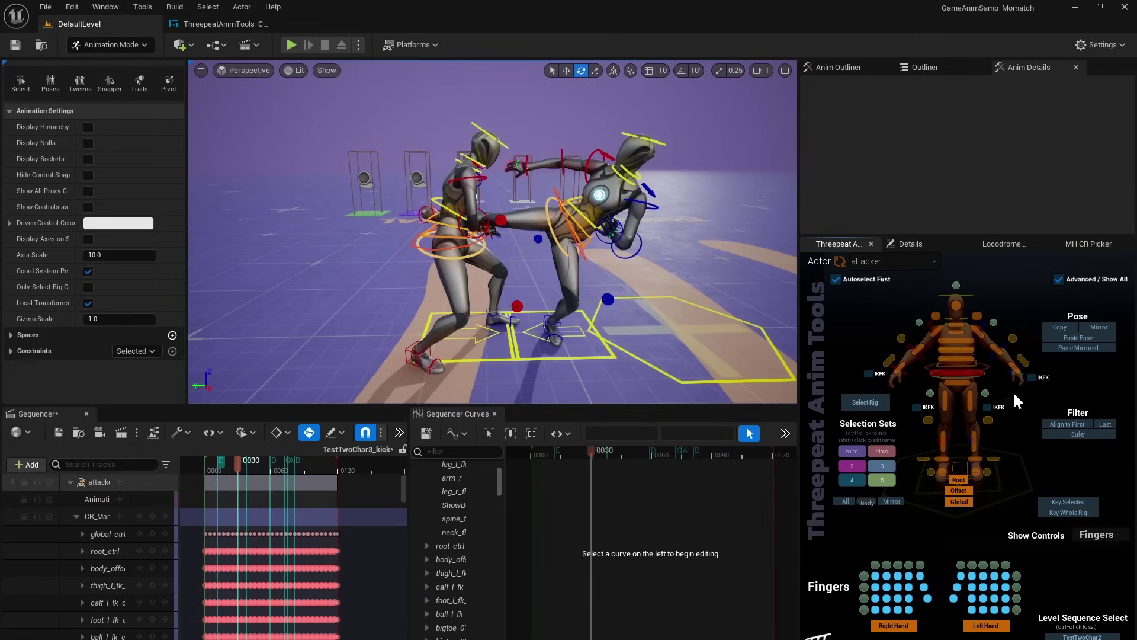
Step: Copy the attacker's pose, switch the Actor to the victim, and paste the pose onto it
click(893, 261)
click(870, 291)
click(867, 501)
click(1072, 335)
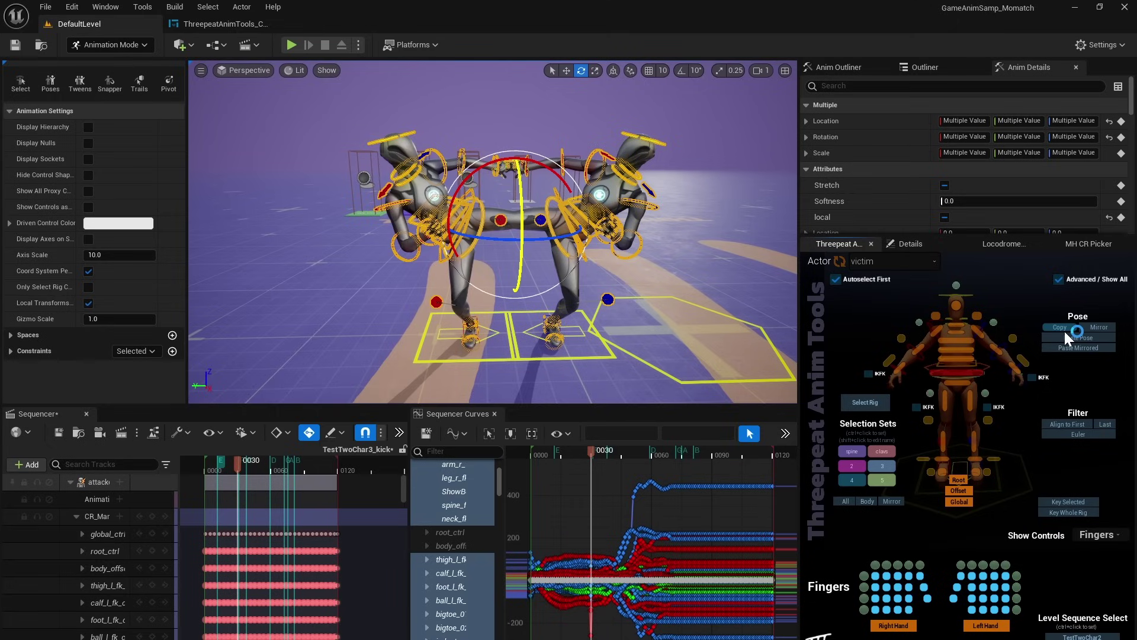
Step: Move the victim's body_offset_ctrl away from the attacker, then mirror the victim's pose
click(468, 355)
key(w)
drag(391, 335, 206, 339)
right_drag(206, 339, 279, 329)
click(1099, 327)
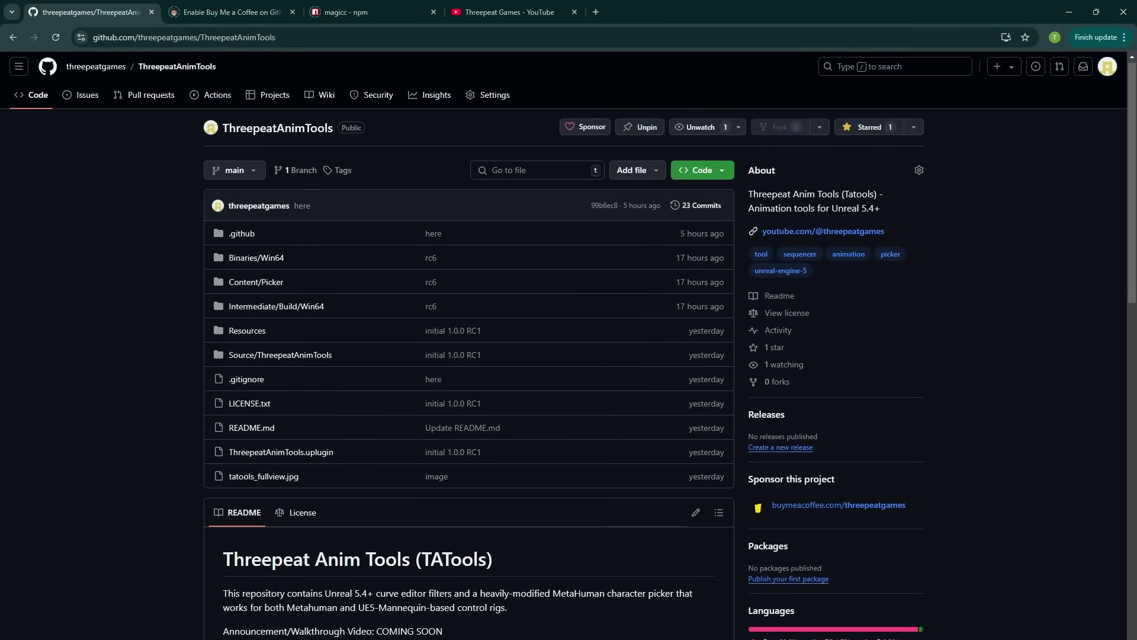
Step: Scroll the README from the top past the Installation steps to the Pronunciation section
scroll(569, 345, down, 2)
scroll(569, 346, down, 2)
scroll(569, 345, down, 2)
scroll(569, 345, down, 2)
scroll(569, 346, down, 2)
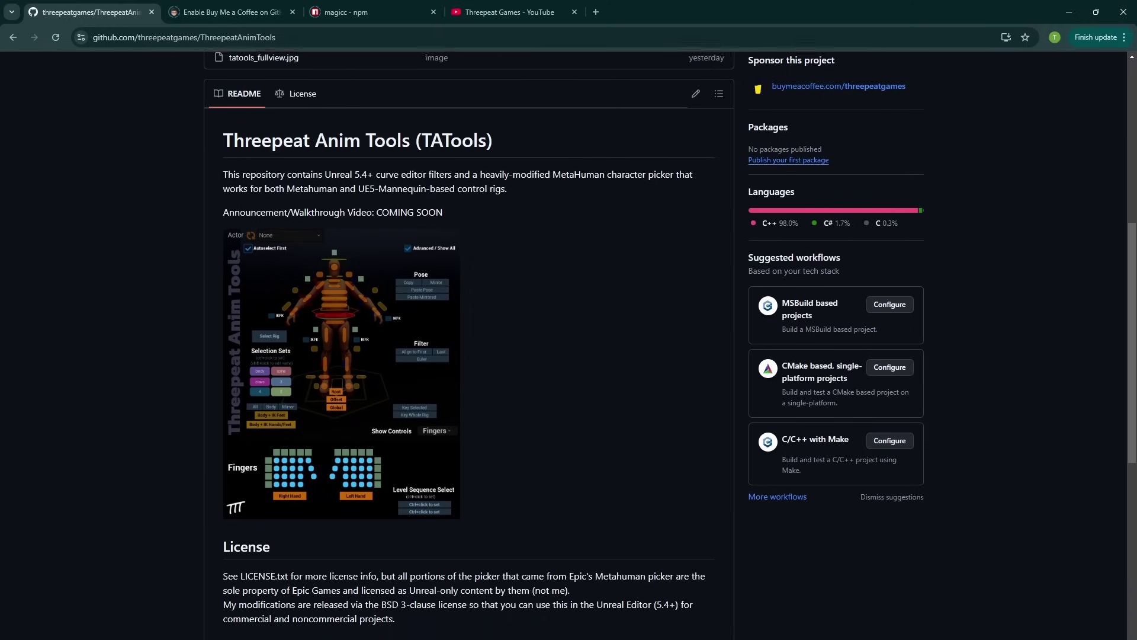
scroll(568, 345, down, 2)
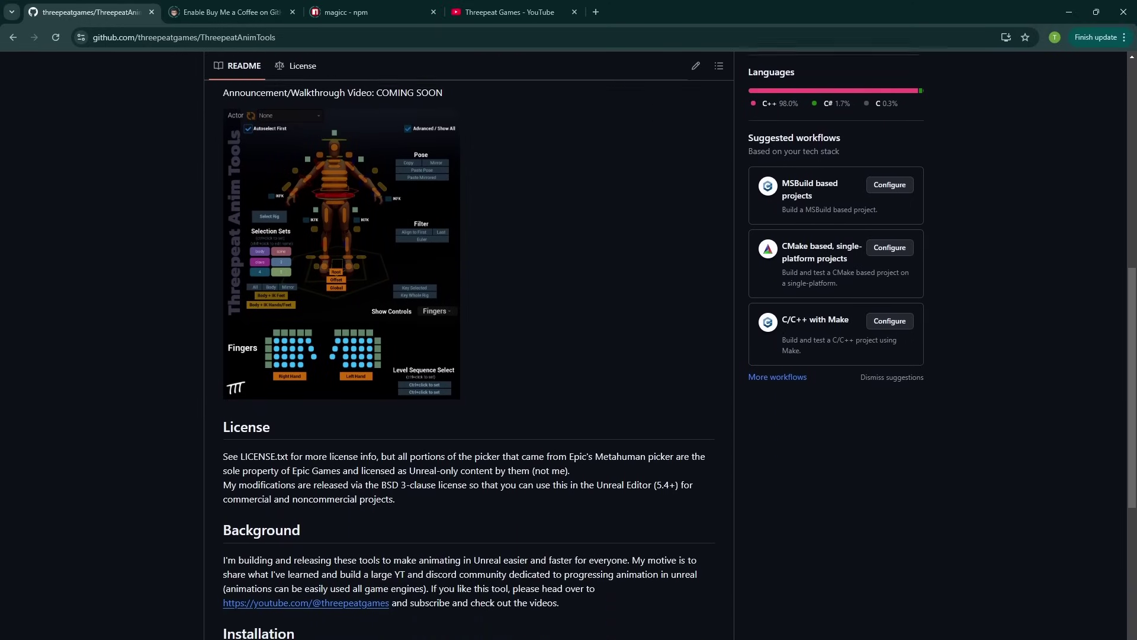
scroll(569, 345, down, 2)
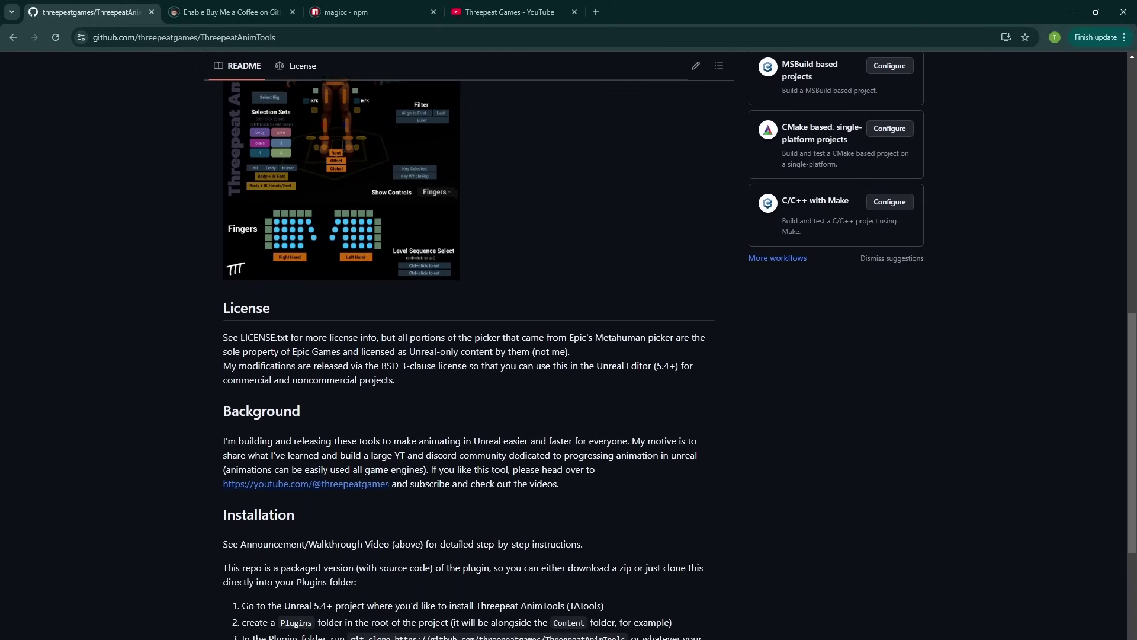
scroll(569, 345, down, 2)
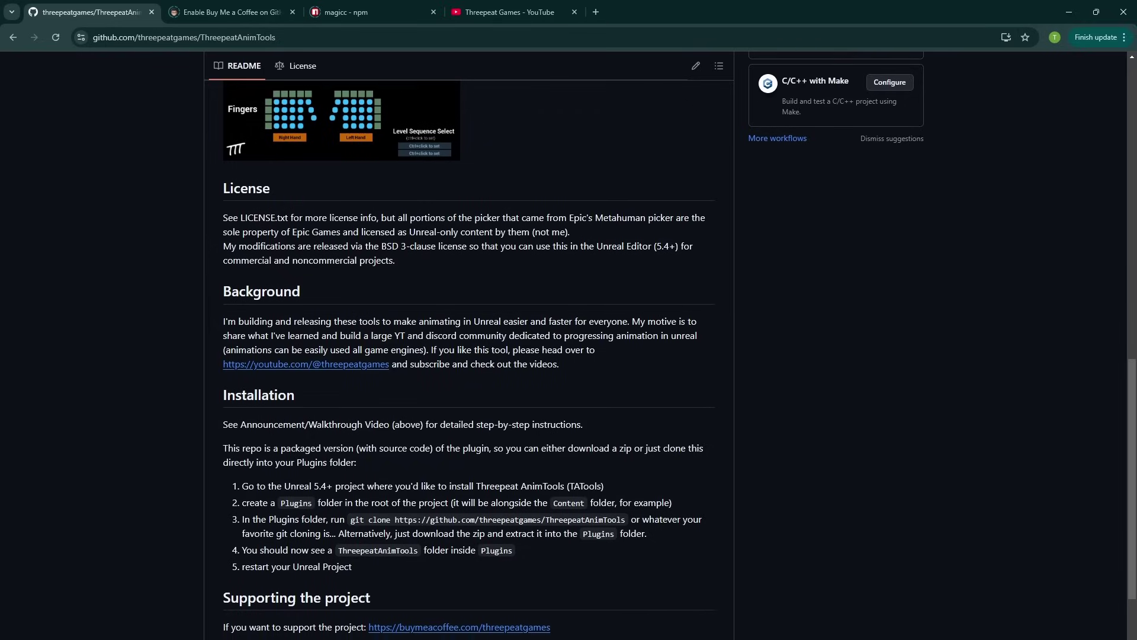
scroll(569, 345, down, 2)
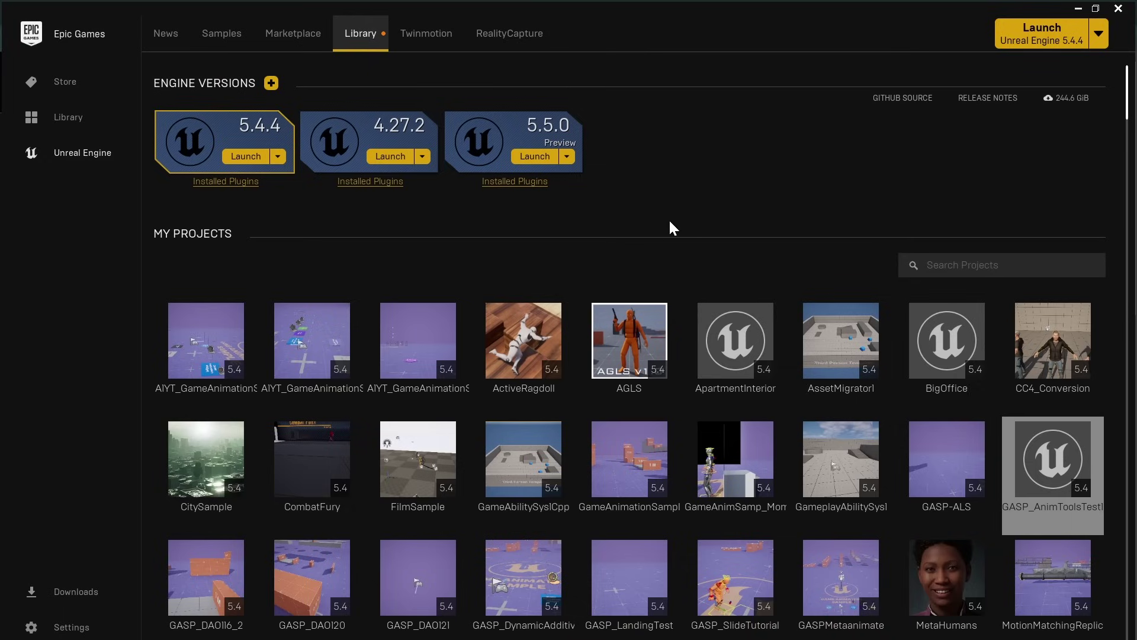
Step: Create a project named GASP_tatools from the Game Animation Sample
click(223, 41)
click(522, 421)
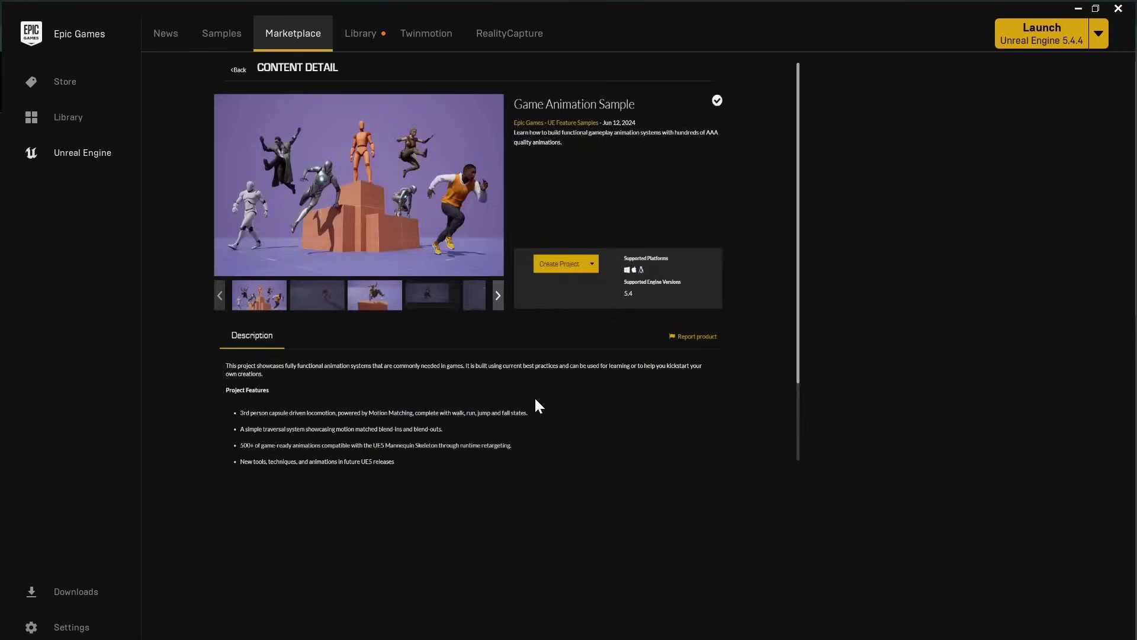
click(791, 361)
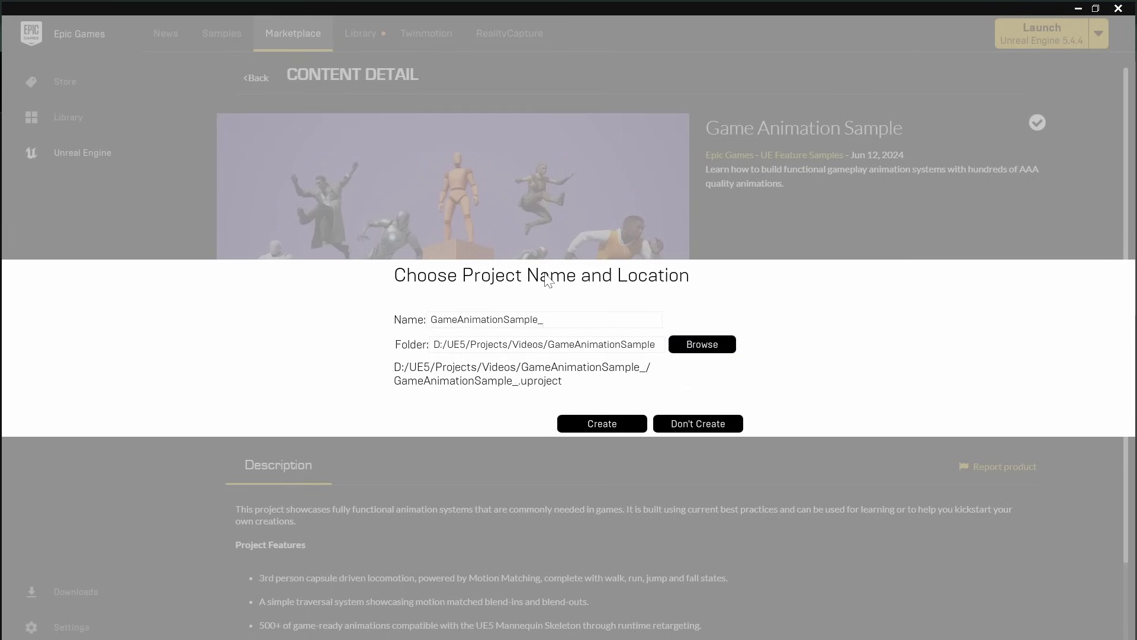
text(tatool)
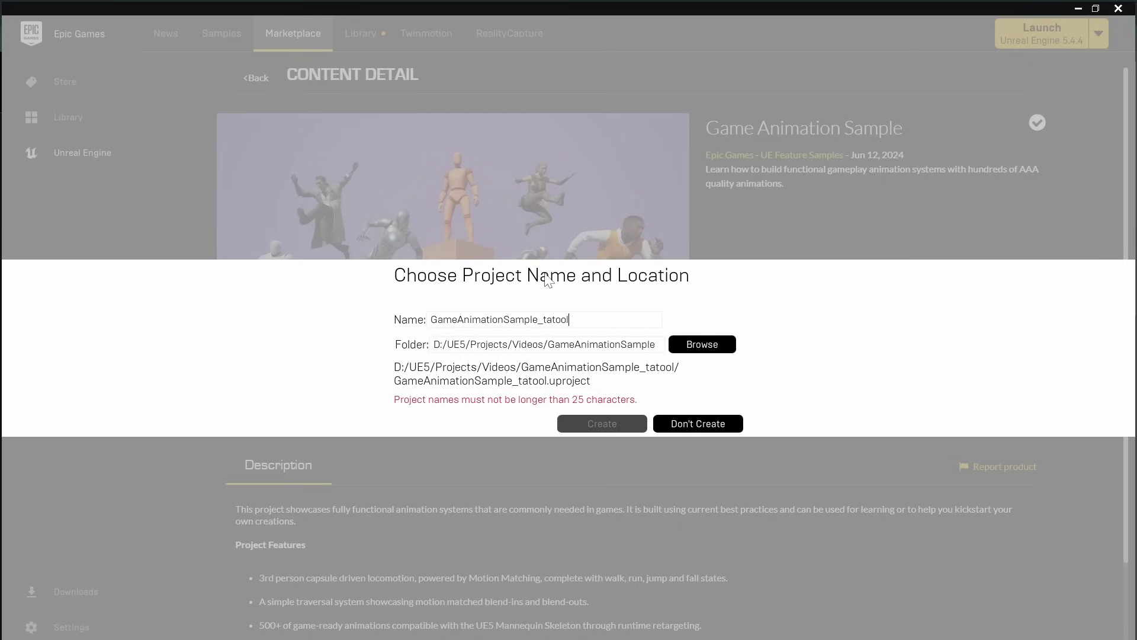
key(ctrl+a)
text(GASP_tatoo)
click(596, 418)
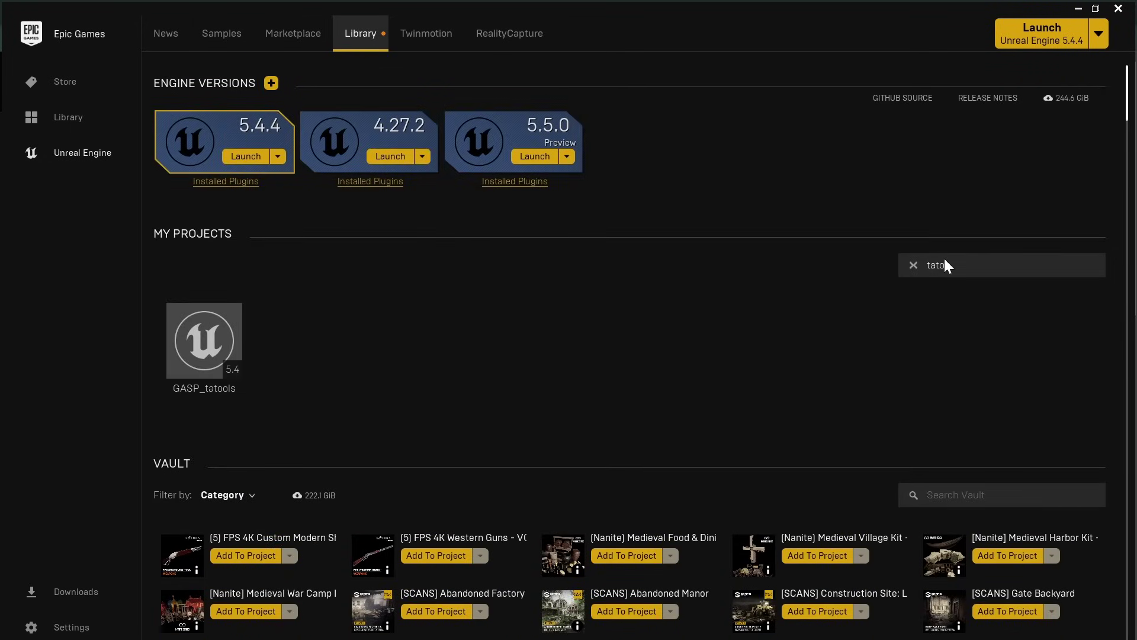
Step: Show the GASP_tatools project's folder in File Explorer from its library tile
mouse_move(202, 341)
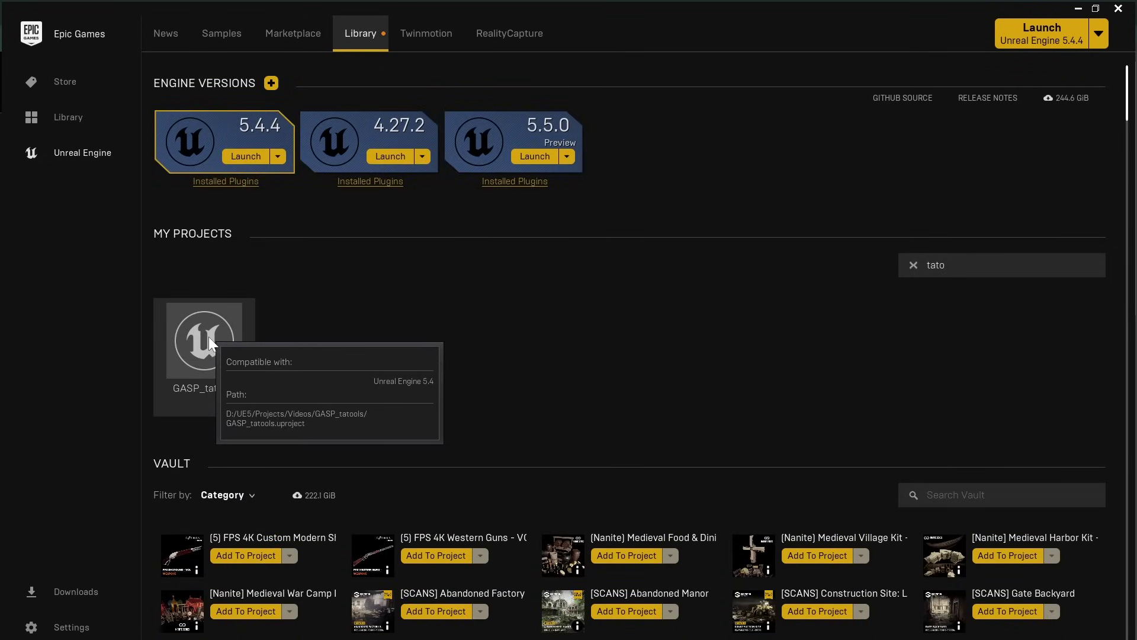
click(236, 341)
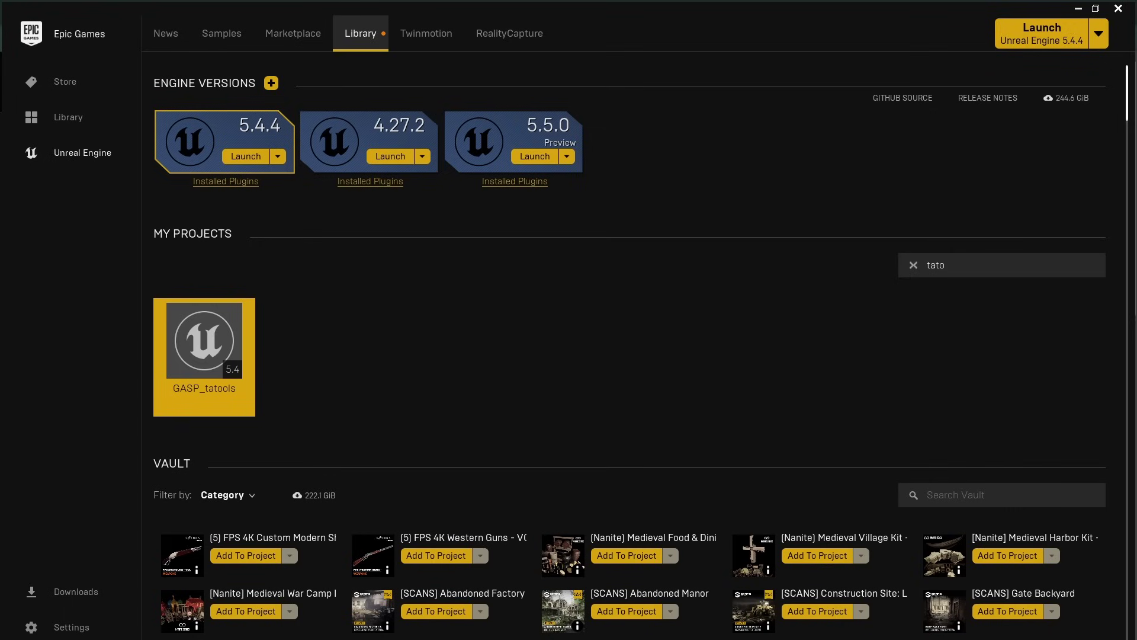
right_click(209, 343)
click(254, 371)
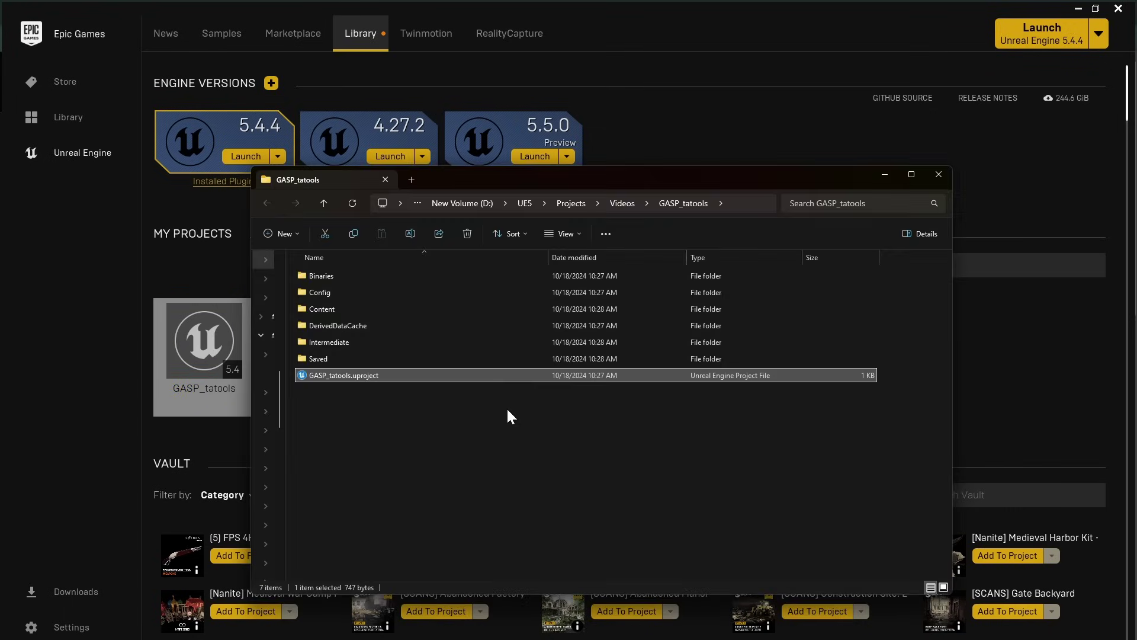
Step: Create a Plugins folder in the GASP_tatools project and open it
right_click(396, 422)
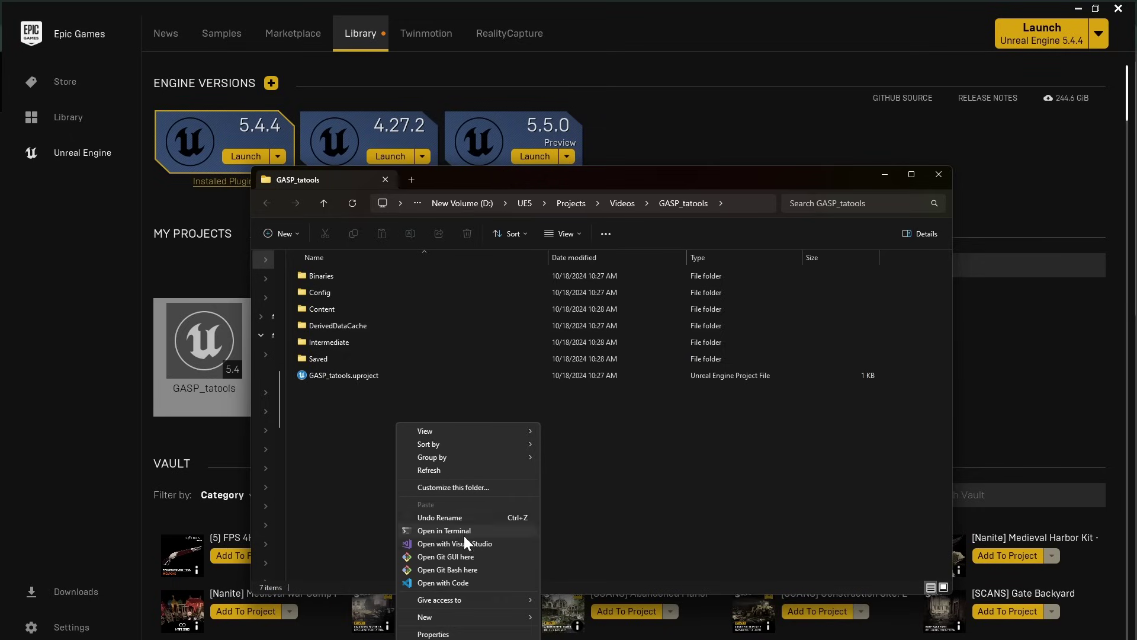
mouse_move(464, 613)
click(585, 466)
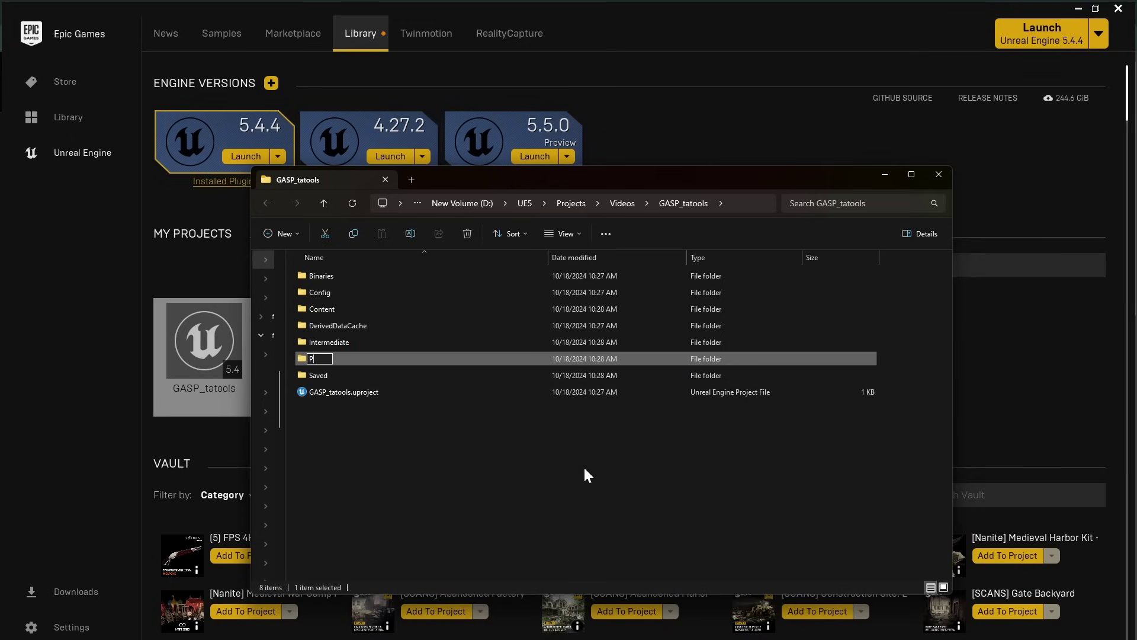
key(Return)
double_click(326, 360)
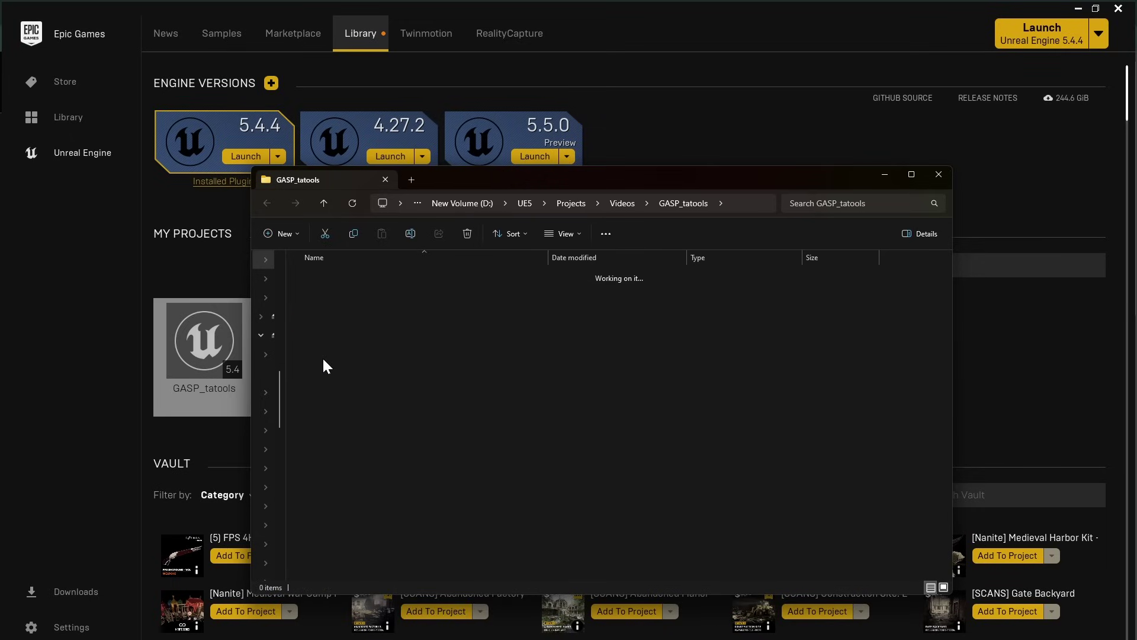
Step: Open Git Bash in the Plugins folder and git clone the ThreepeatAnimTools repository
right_click(343, 303)
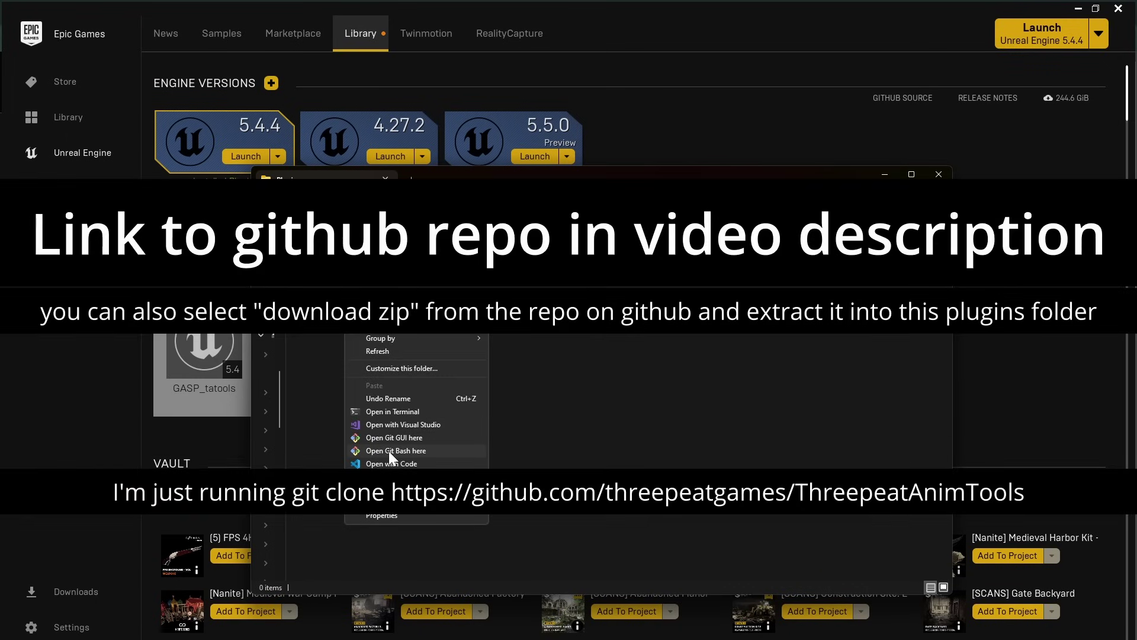
click(388, 450)
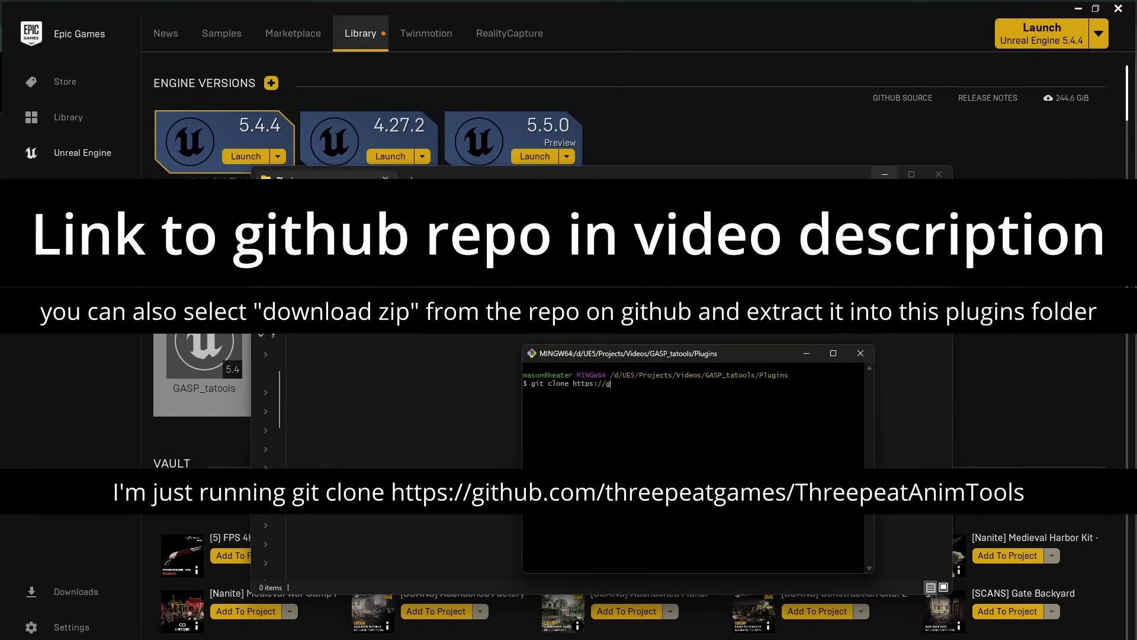
text(epeatAnimTools)
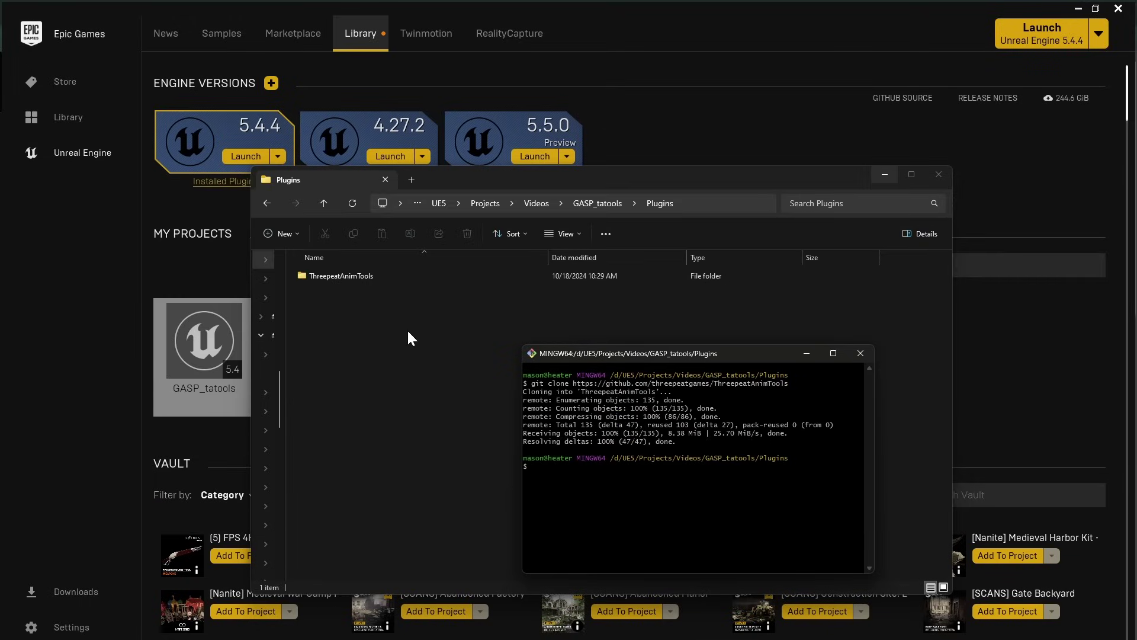
Step: Check the cloned ThreepeatAnimTools folder, then reopen it via GASP_tatools > Plugins
click(355, 303)
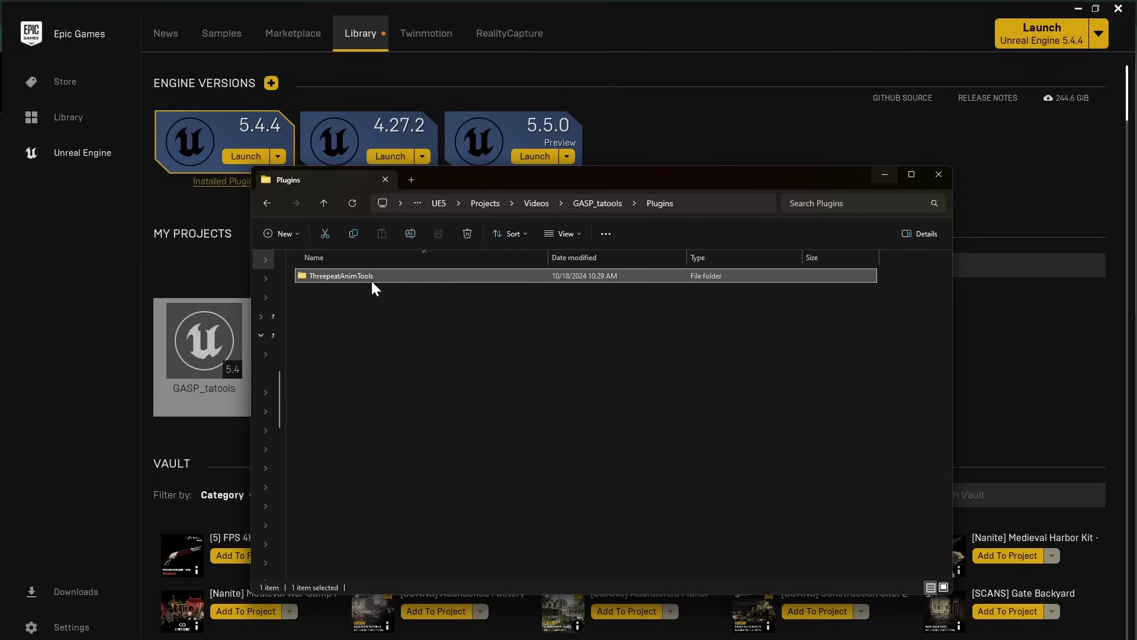
double_click(371, 278)
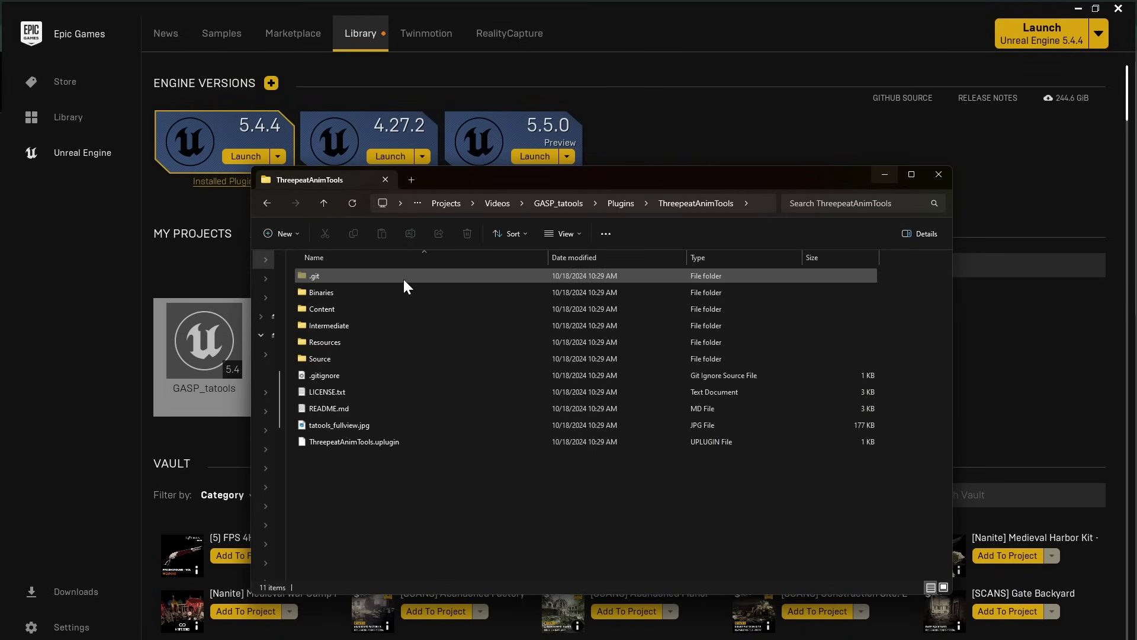
click(572, 207)
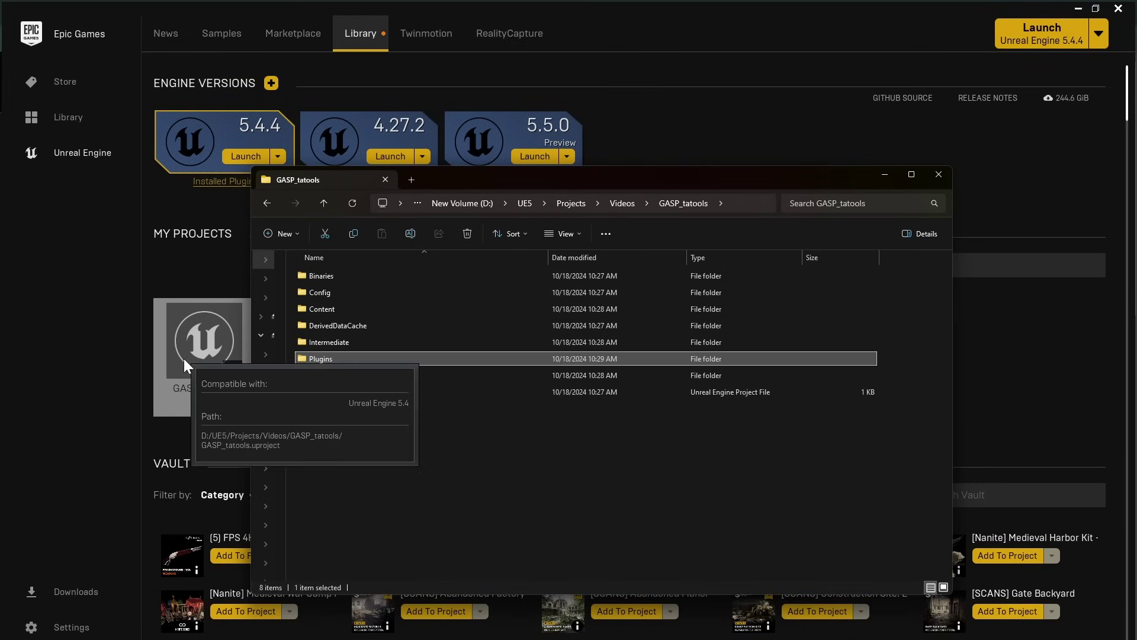
click(361, 394)
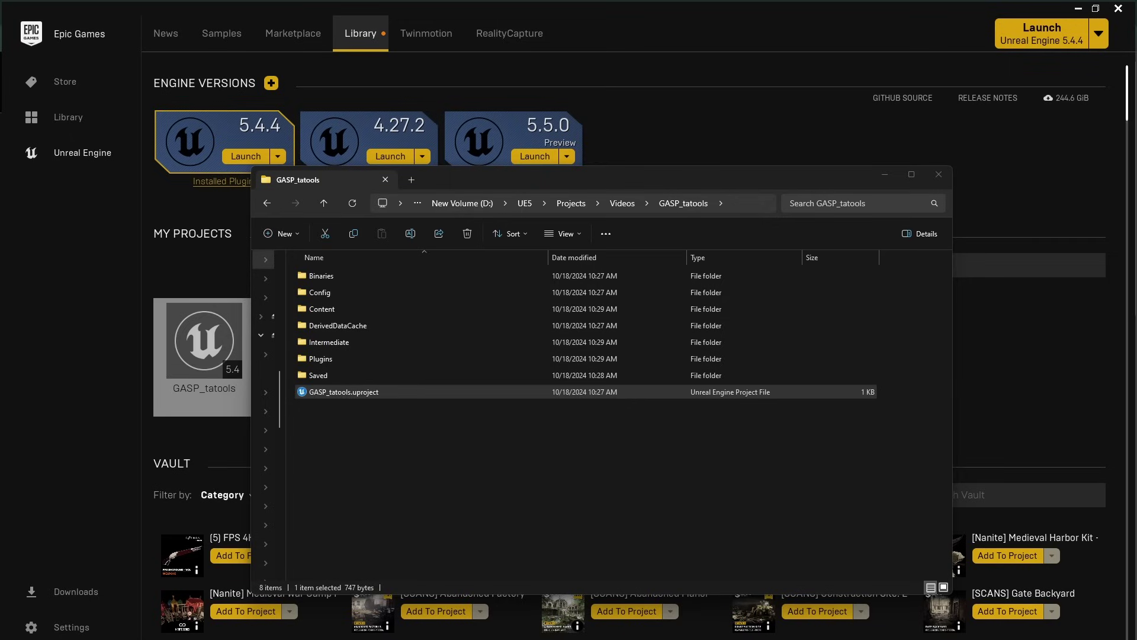
double_click(309, 359)
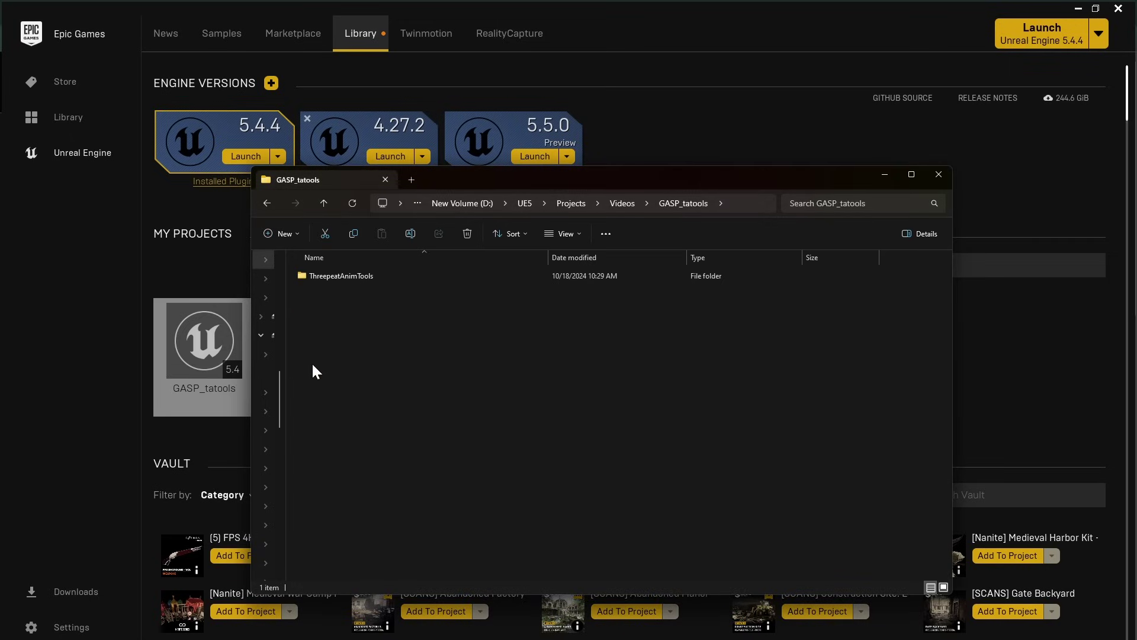
double_click(342, 279)
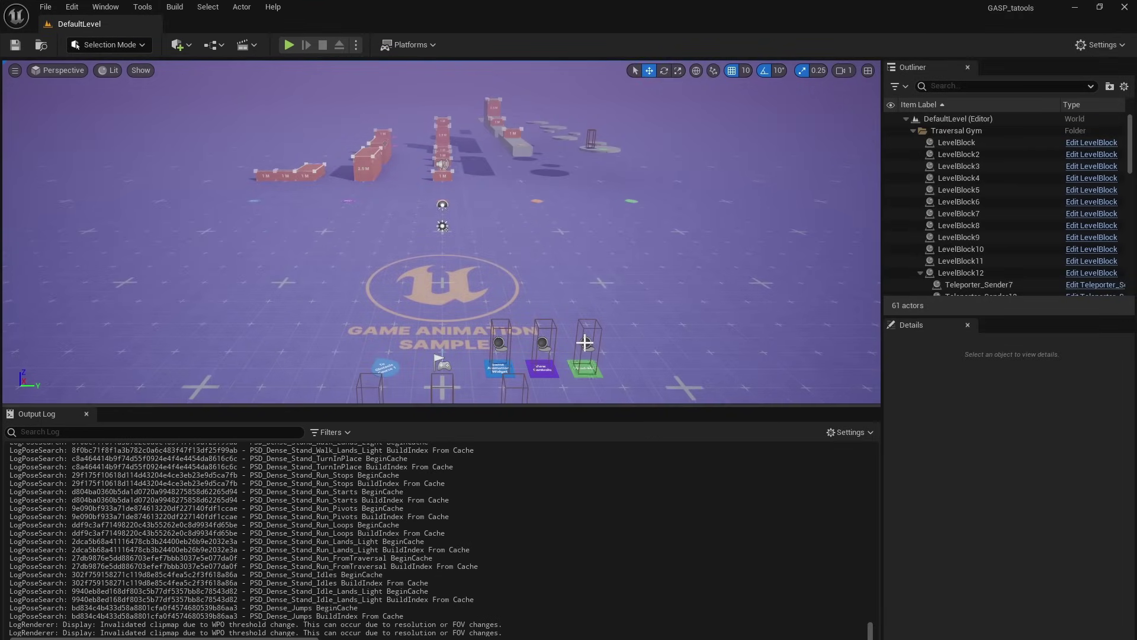
Step: Browse the Content Drawer to the plugin's Threepeat Anim Tools Content > Picker folder
click(72, 7)
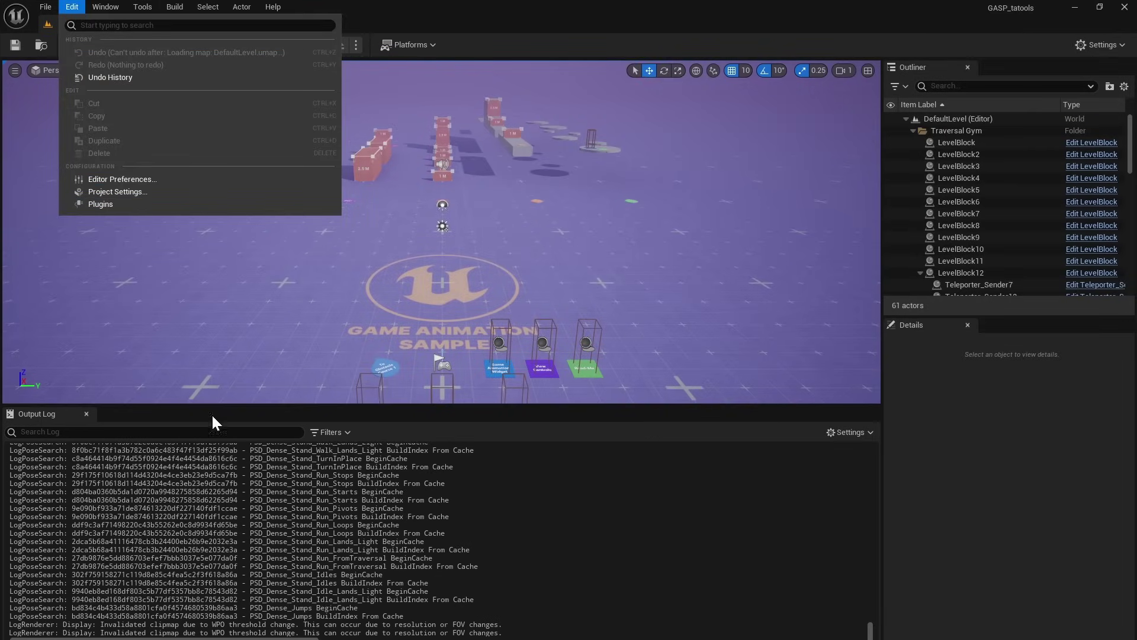
click(241, 376)
key(ctrl+space)
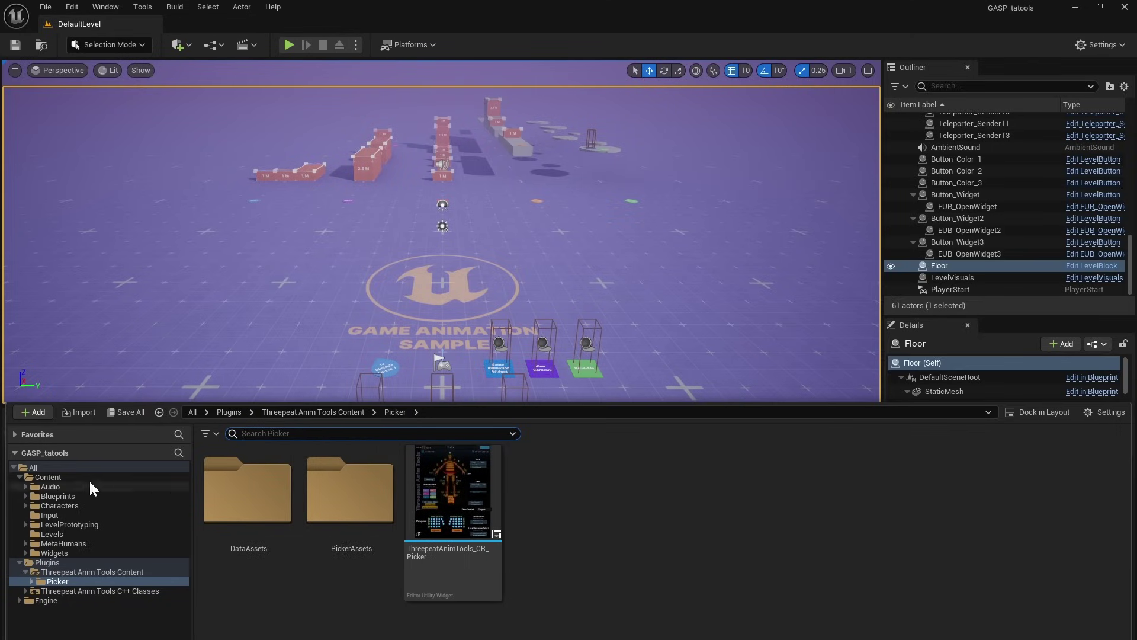
click(47, 562)
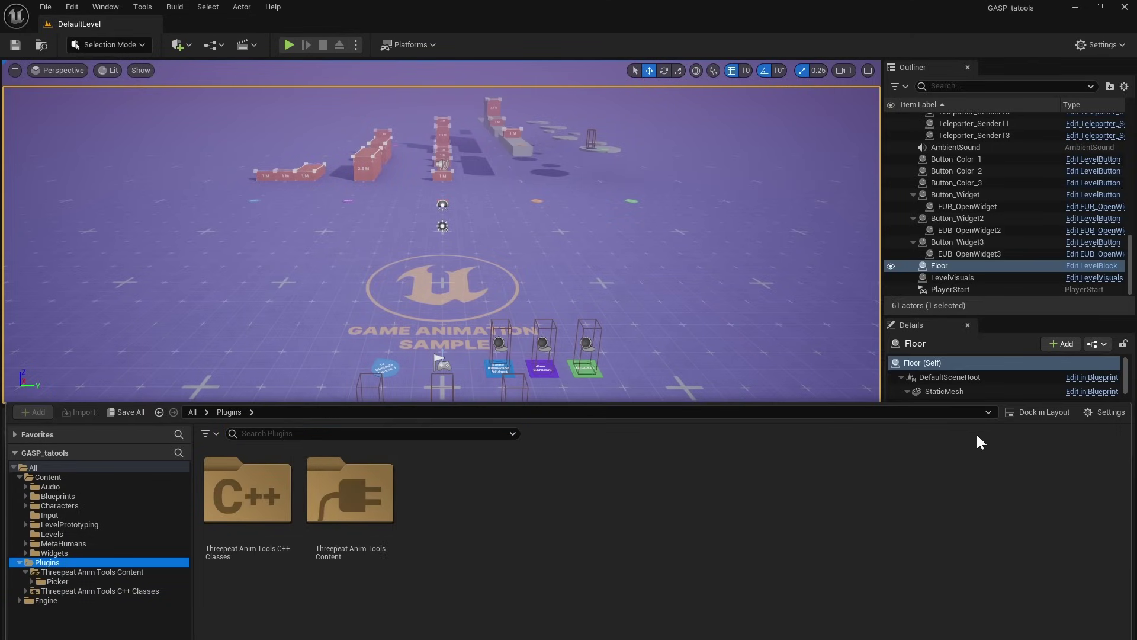
click(1101, 415)
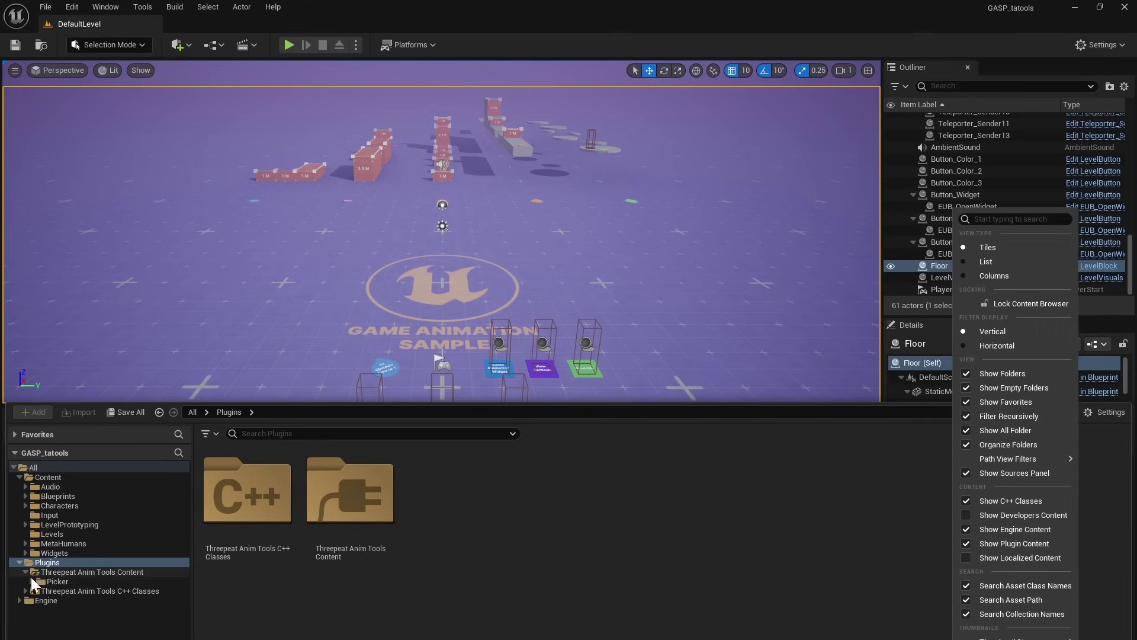
click(56, 583)
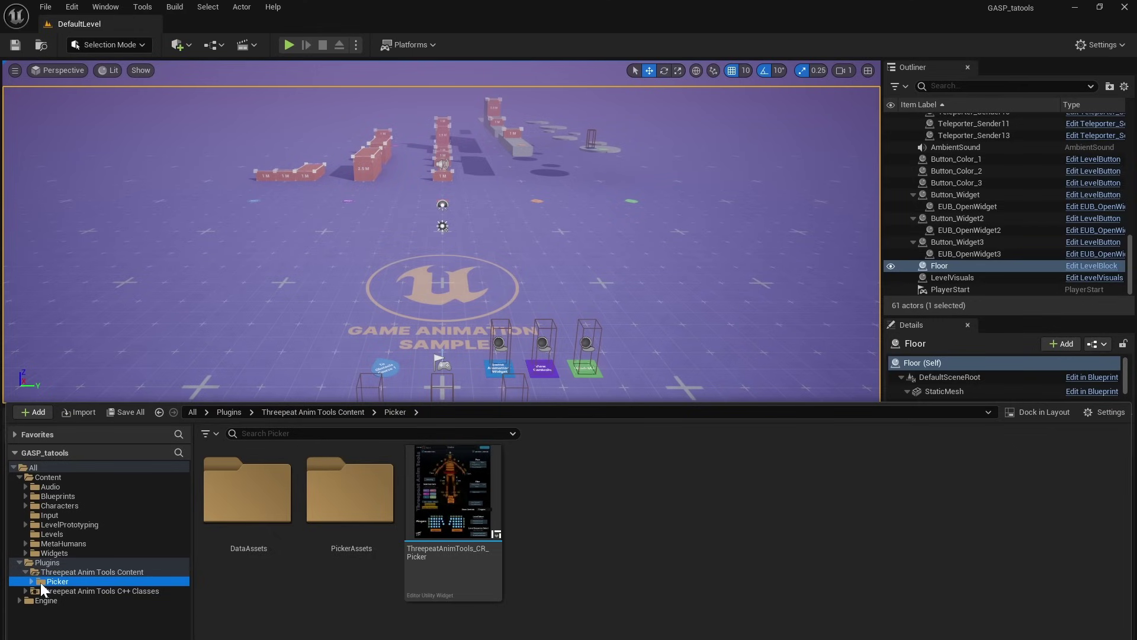
Step: Run ThreepeatAnimTools_CR_Picker as an Editor Utility Widget and dock it beside Details
right_click(470, 513)
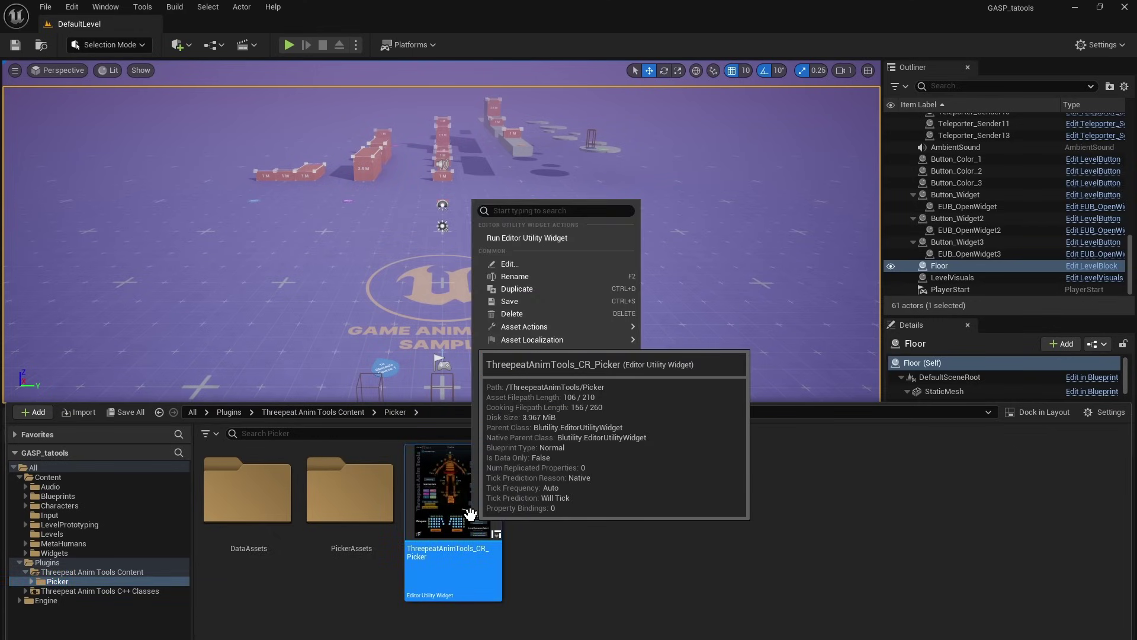
click(540, 240)
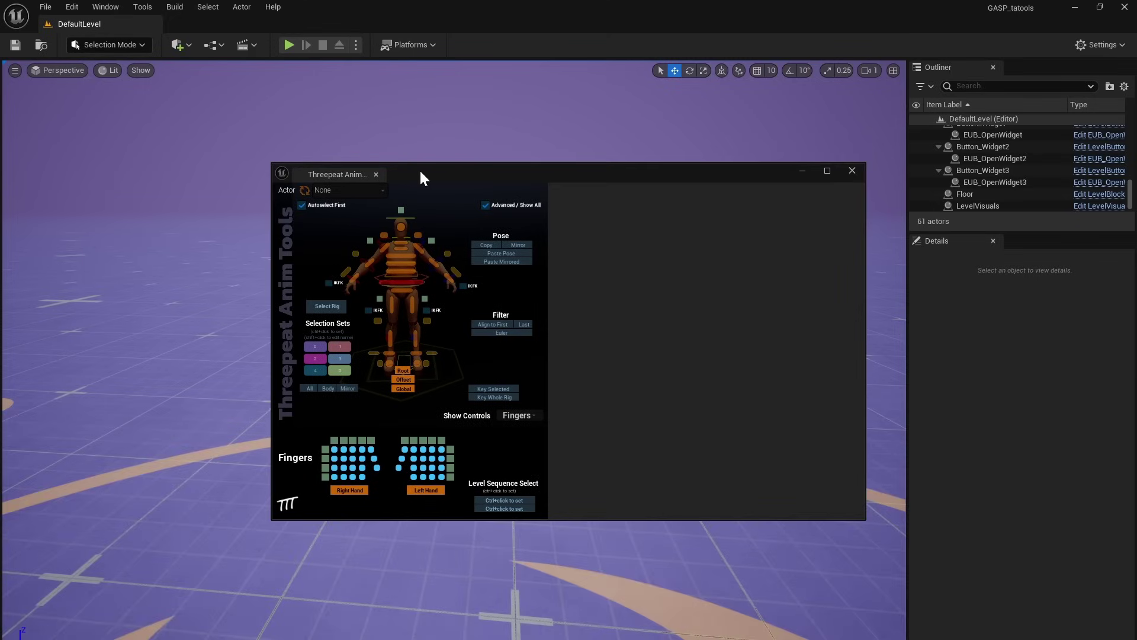
drag(343, 173, 938, 243)
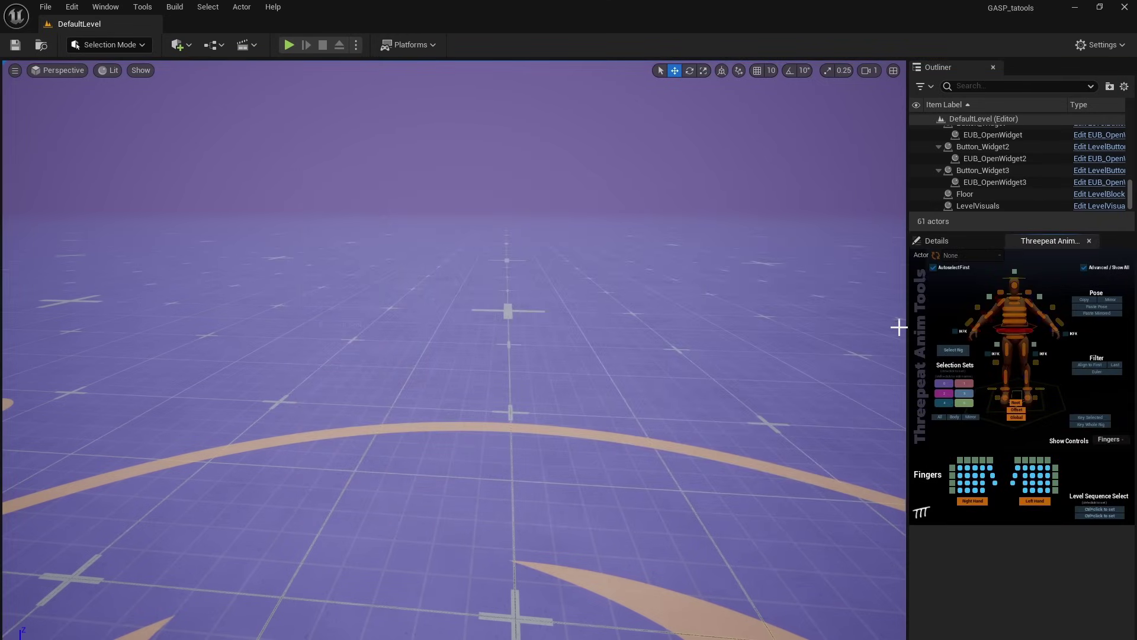
Step: Widen the picker panel and browse to Characters > UEFN_Mannequin > Animations > Traversal
drag(907, 327, 794, 336)
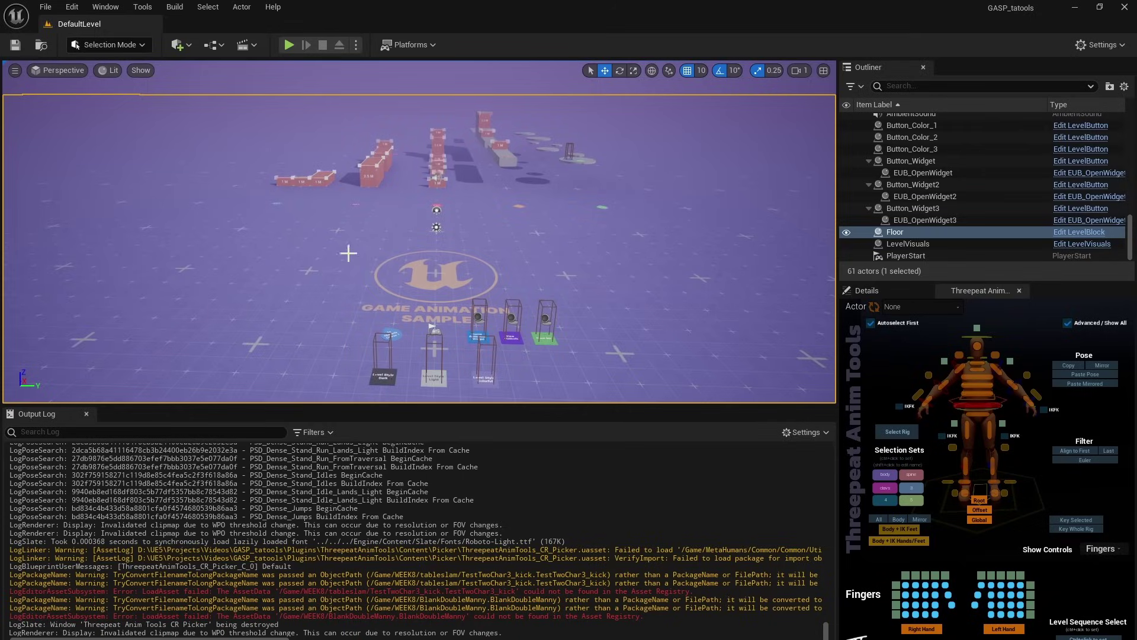
right_drag(348, 251, 409, 232)
key(ctrl+space)
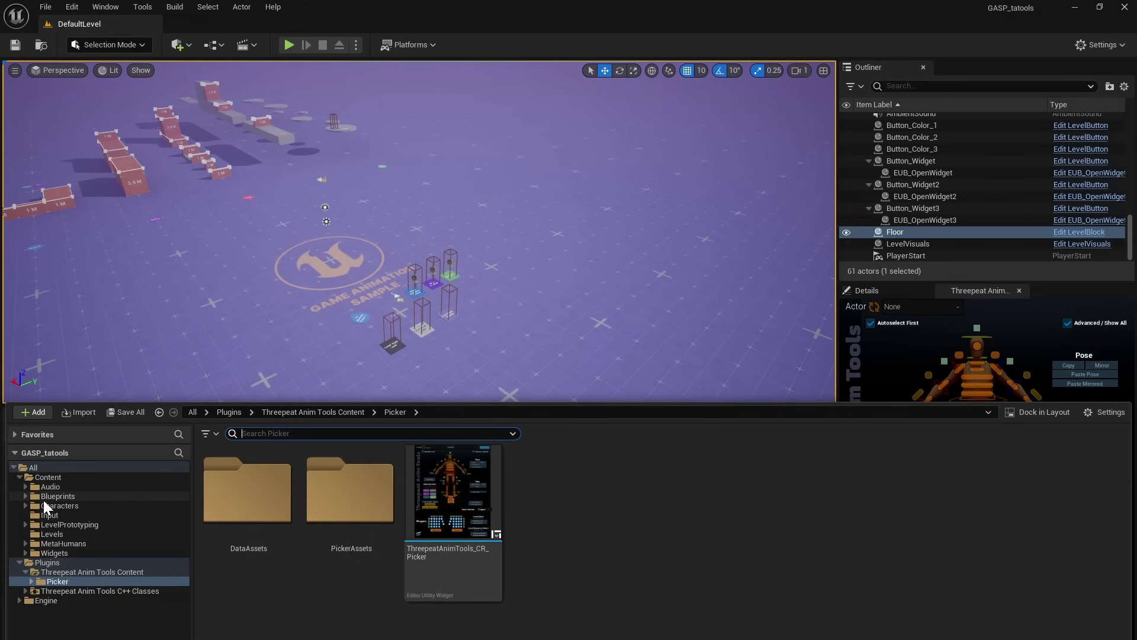
click(60, 507)
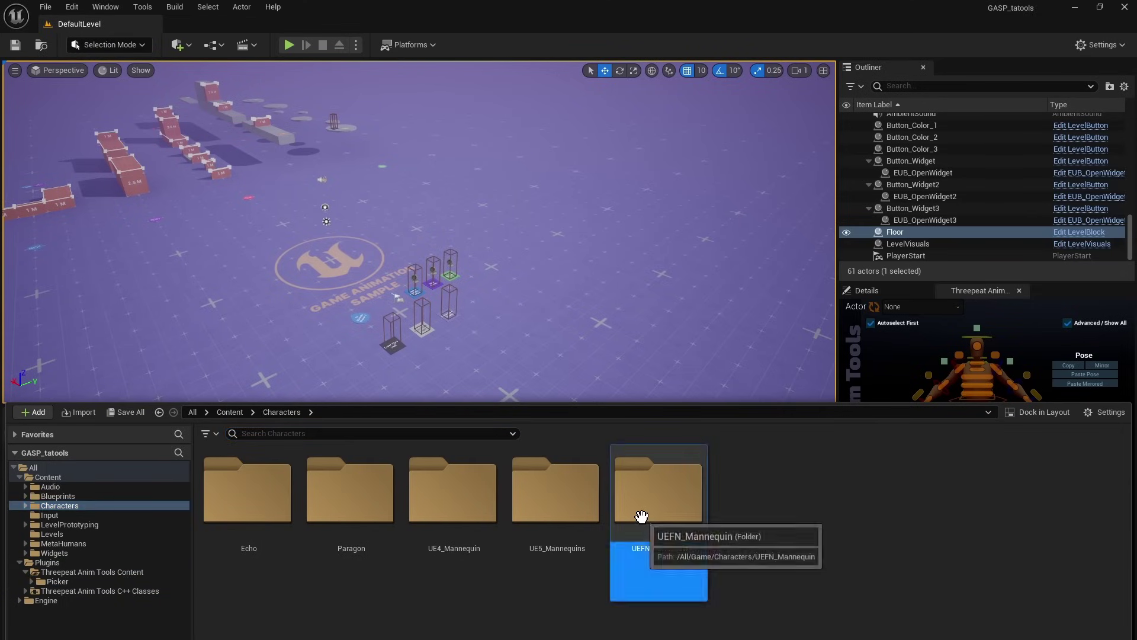
double_click(641, 513)
double_click(281, 531)
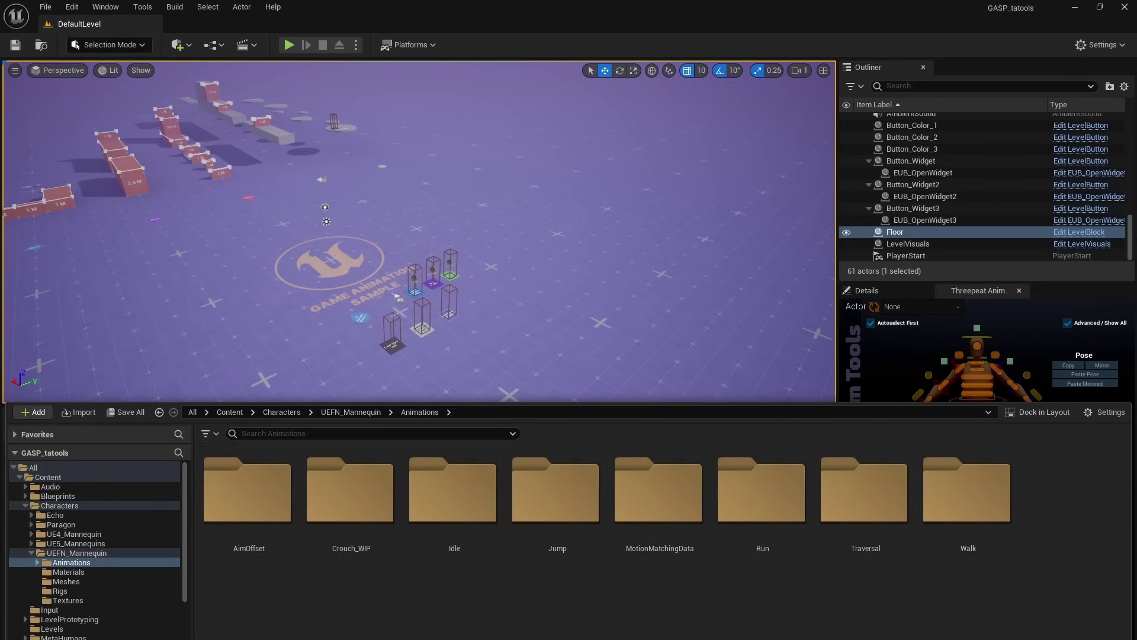
double_click(805, 508)
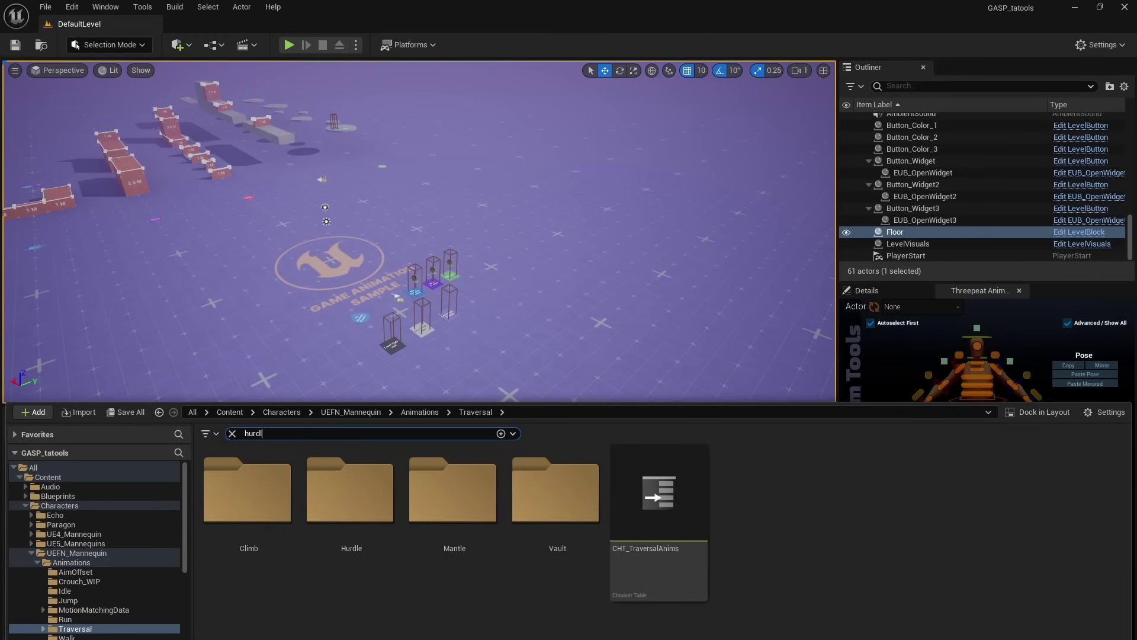
Step: Search 'hurdle' and open the M_Neutral_Traversal_Hurdle_1_0_walk_F_Rfoot sequence
text(hurdle)
scroll(325, 509, down, 1)
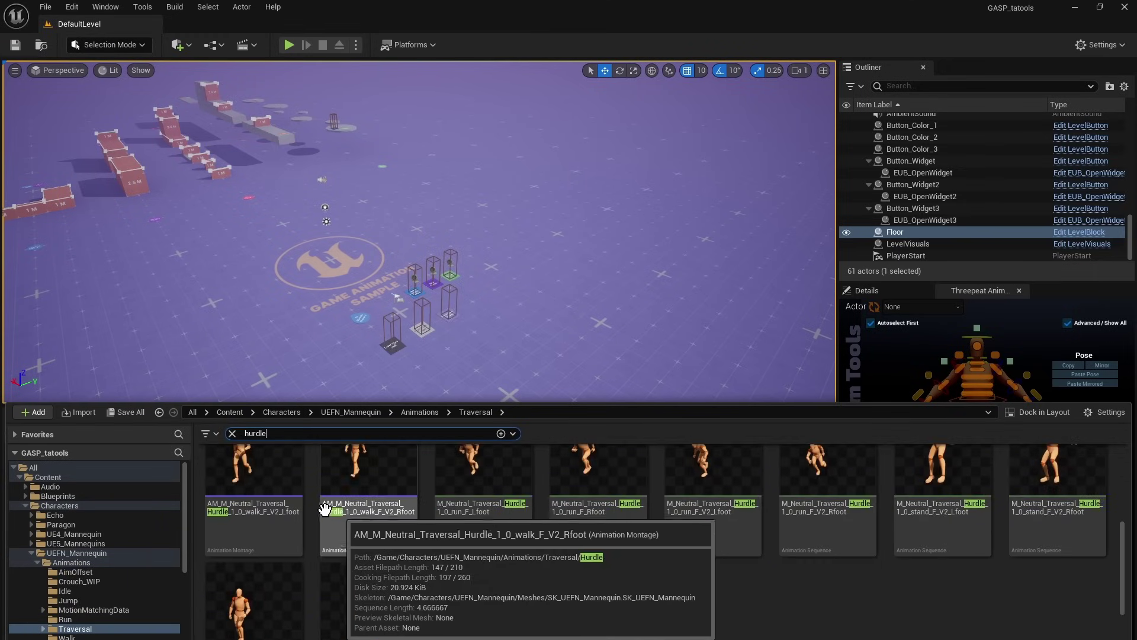
scroll(625, 548, down, 1)
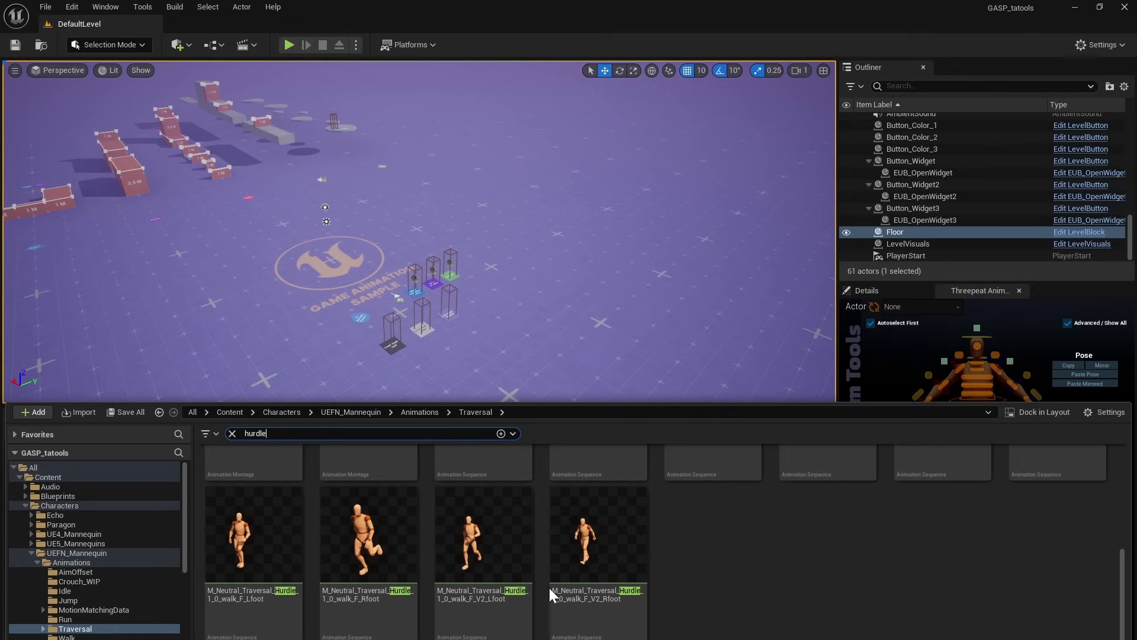
click(375, 546)
double_click(389, 546)
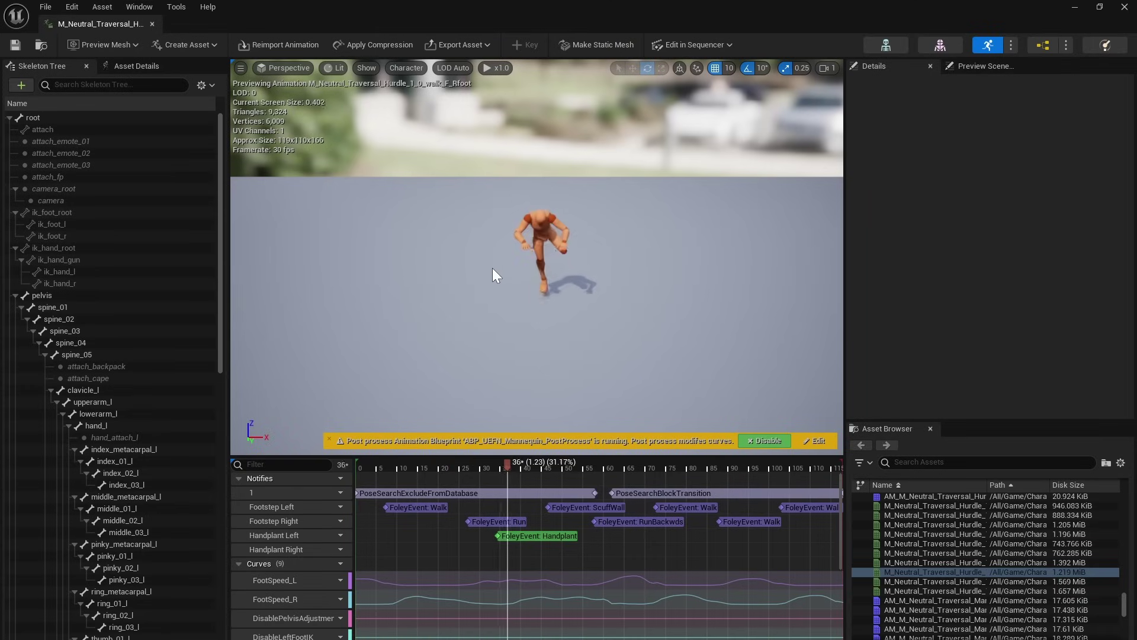
Step: Check Edit in Sequencer > Bake To Control Rig, which lists no control rigs
click(706, 45)
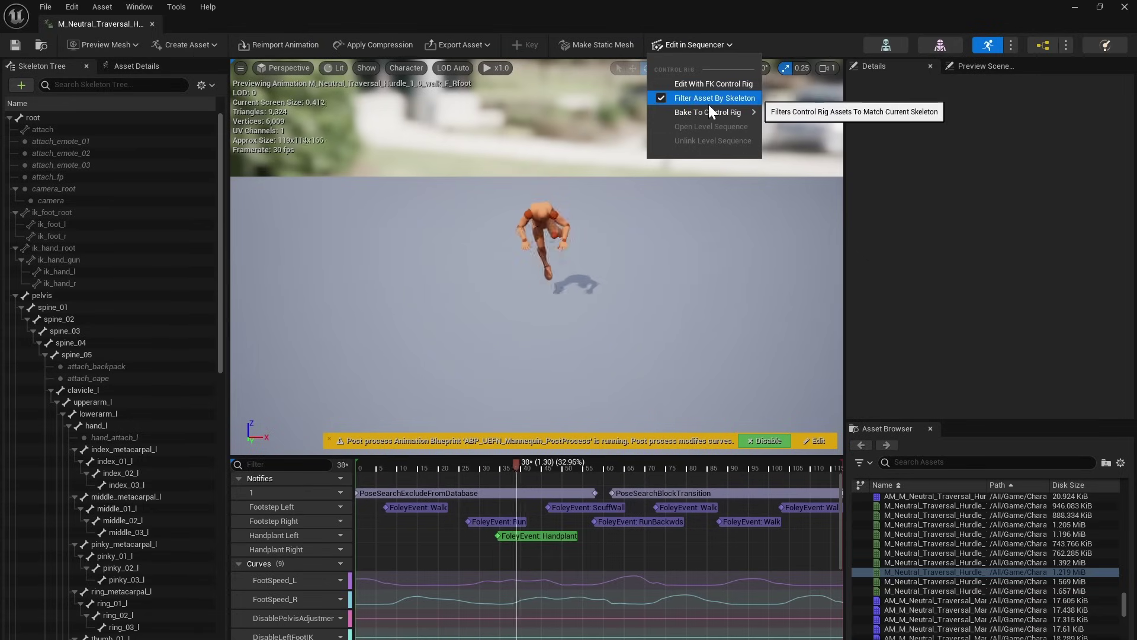
mouse_move(708, 111)
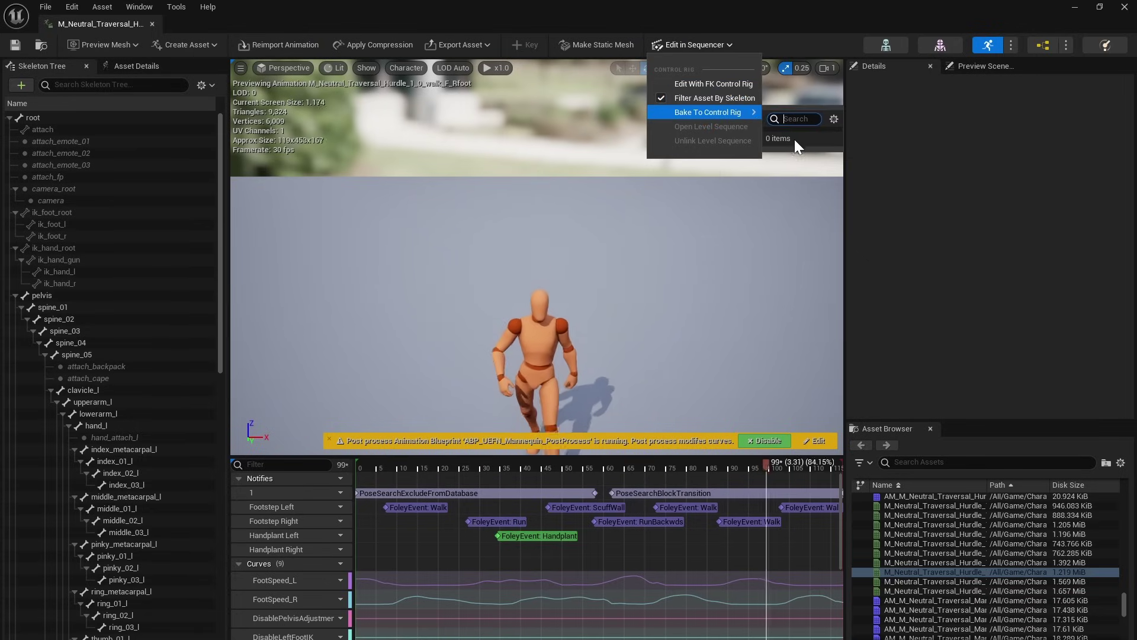
click(432, 207)
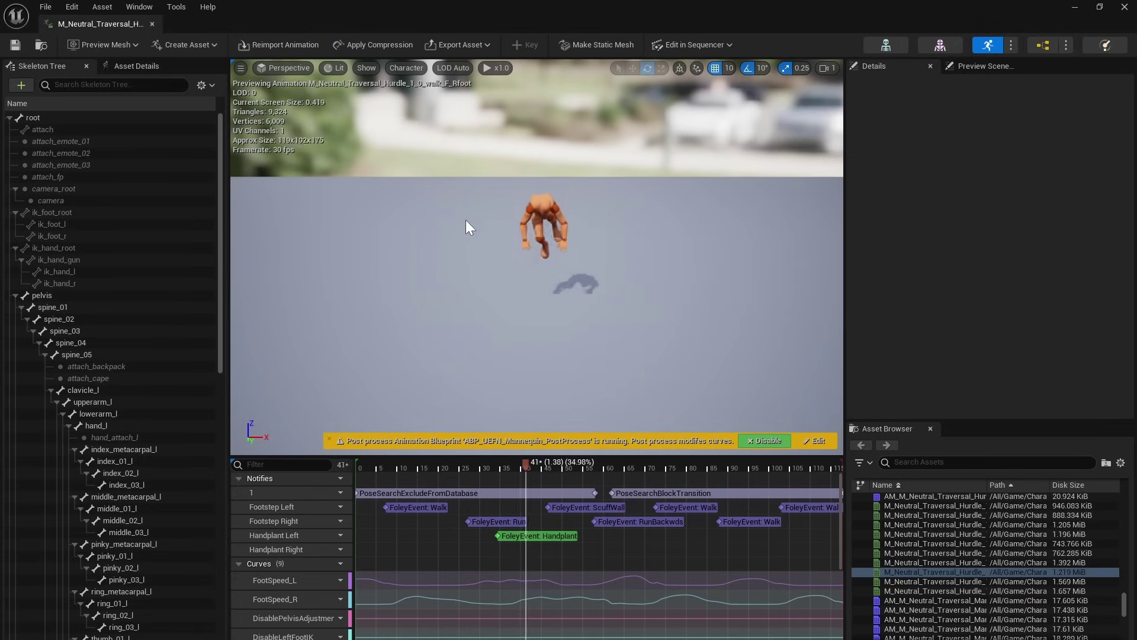
Step: Show the UE5_Mannequins > Meshes folder in the Content Drawer and clear the hurdle search
key(ctrl+space)
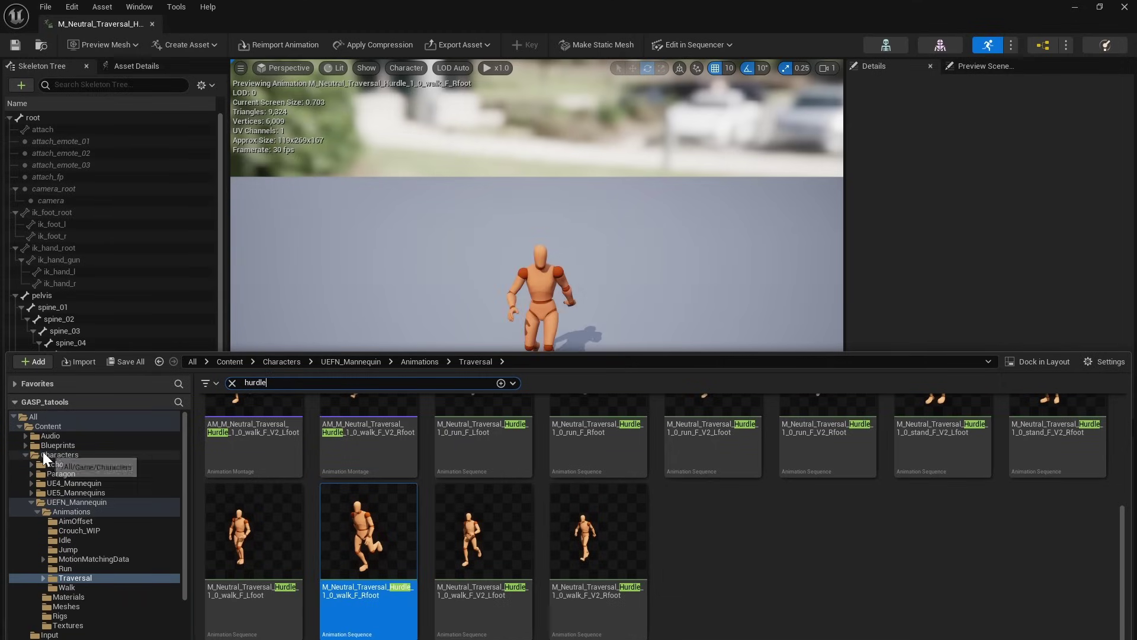
click(63, 492)
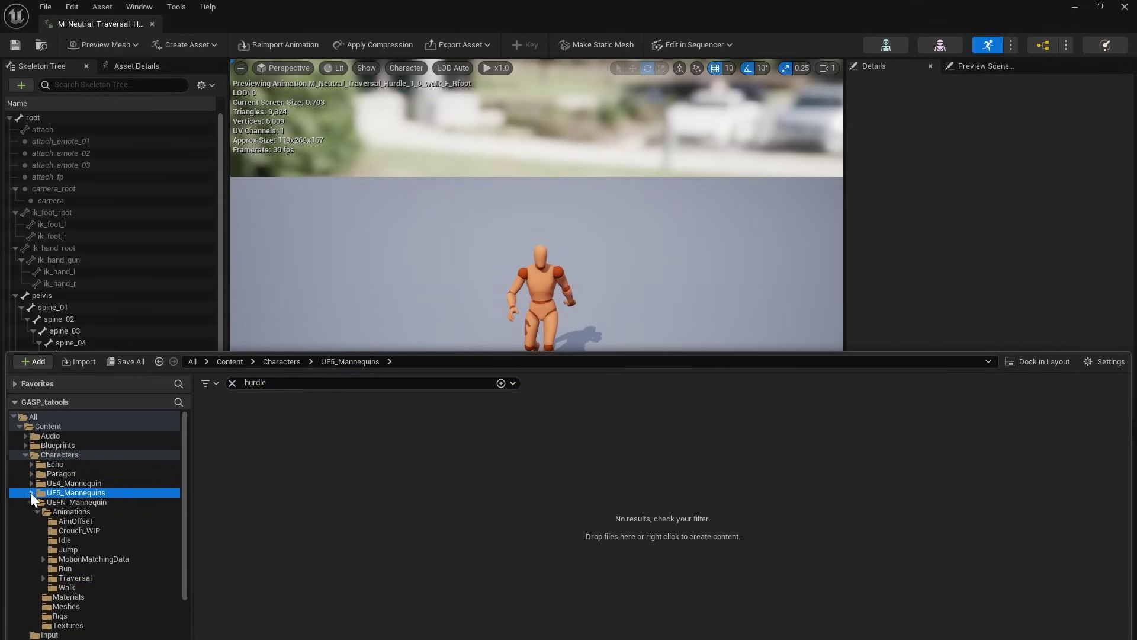
click(30, 492)
click(64, 512)
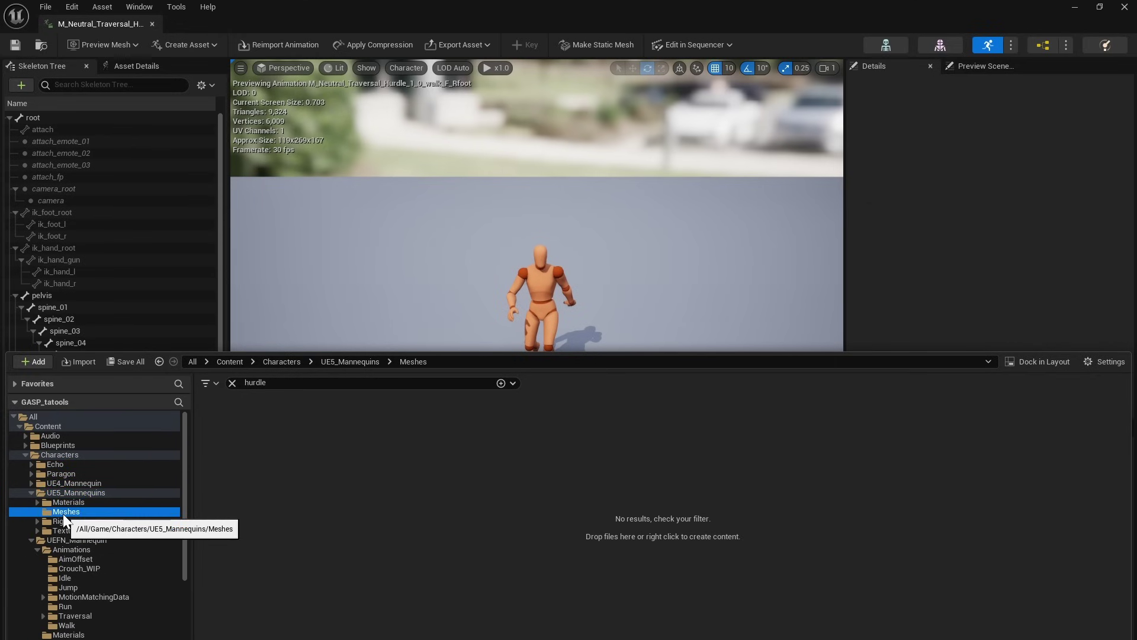
click(233, 382)
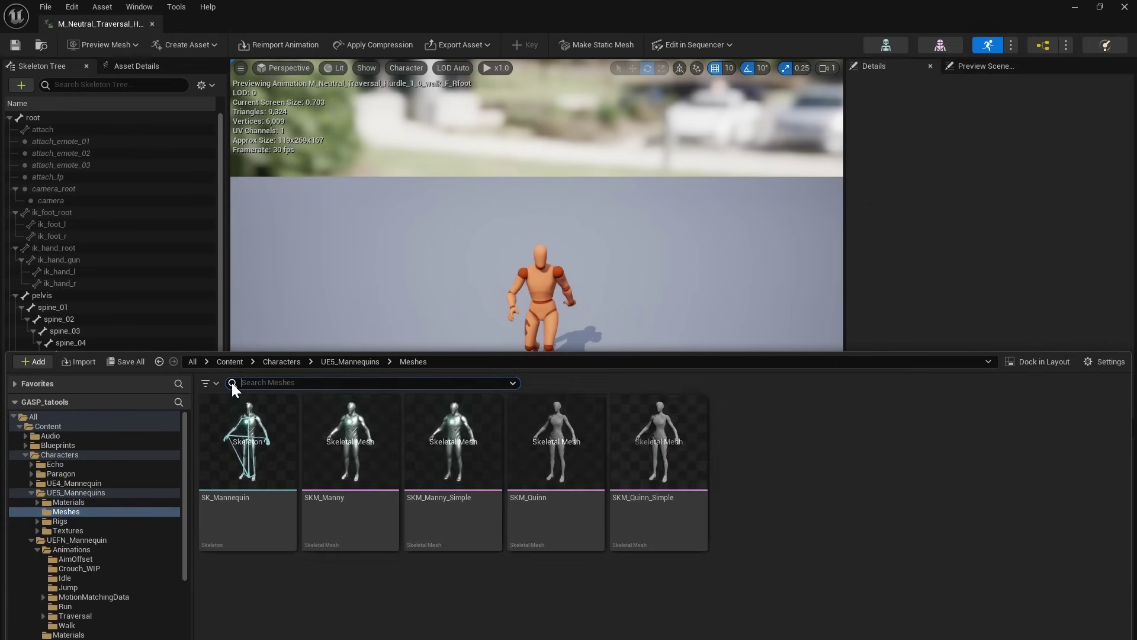
Step: Add SK_UEFN_Mannequin as a compatible skeleton on SK_Mannequin and save the skeleton
double_click(259, 477)
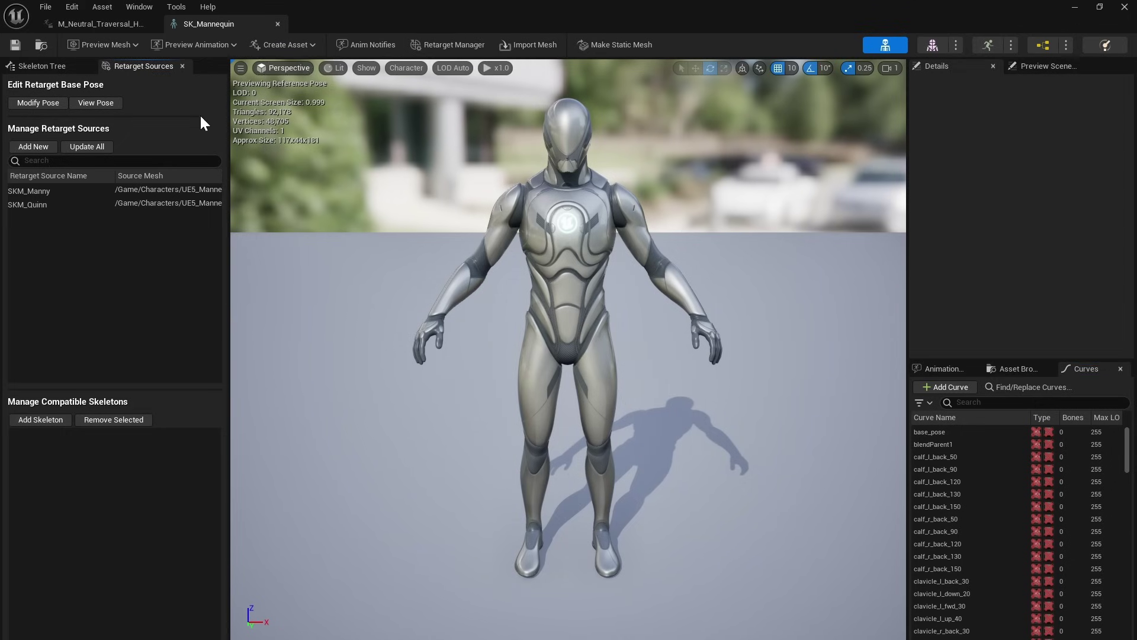
click(44, 419)
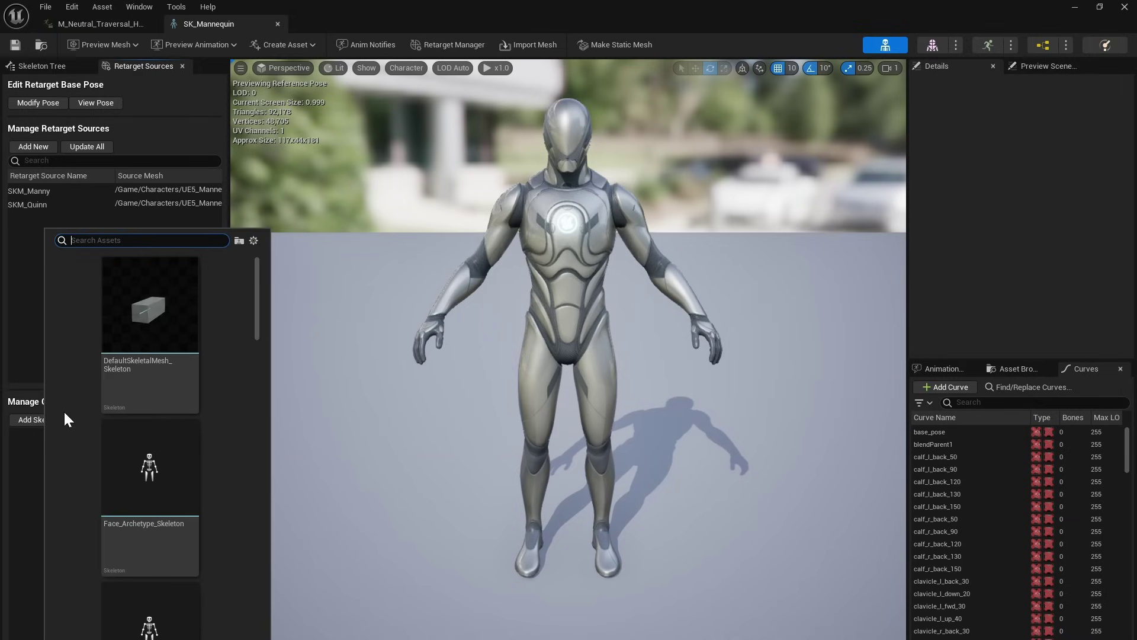
text(uefn)
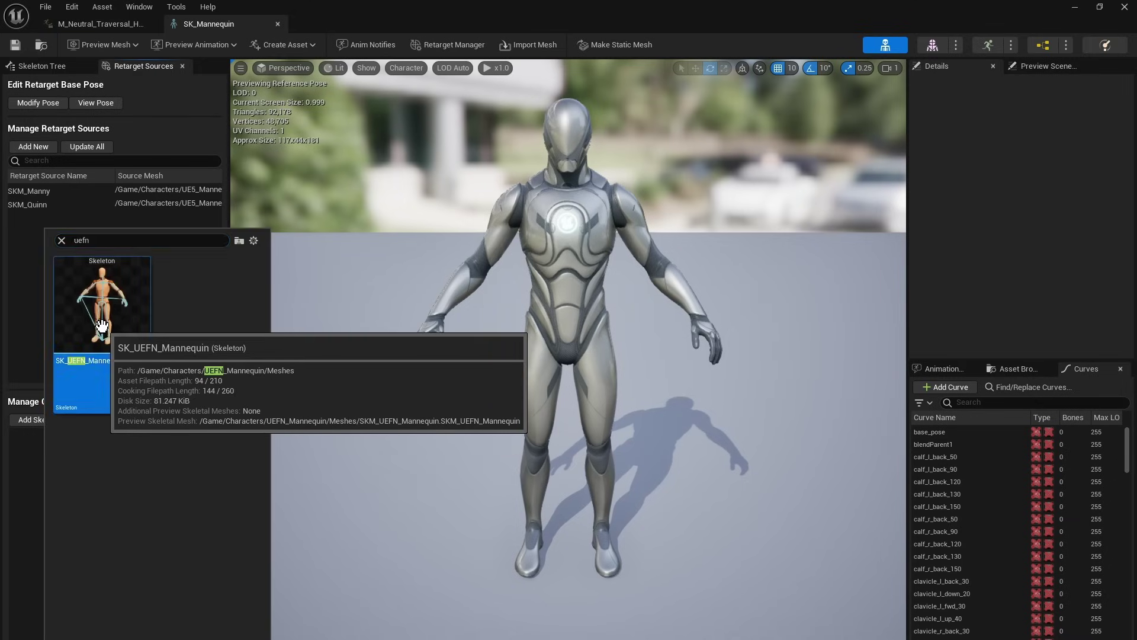
click(102, 326)
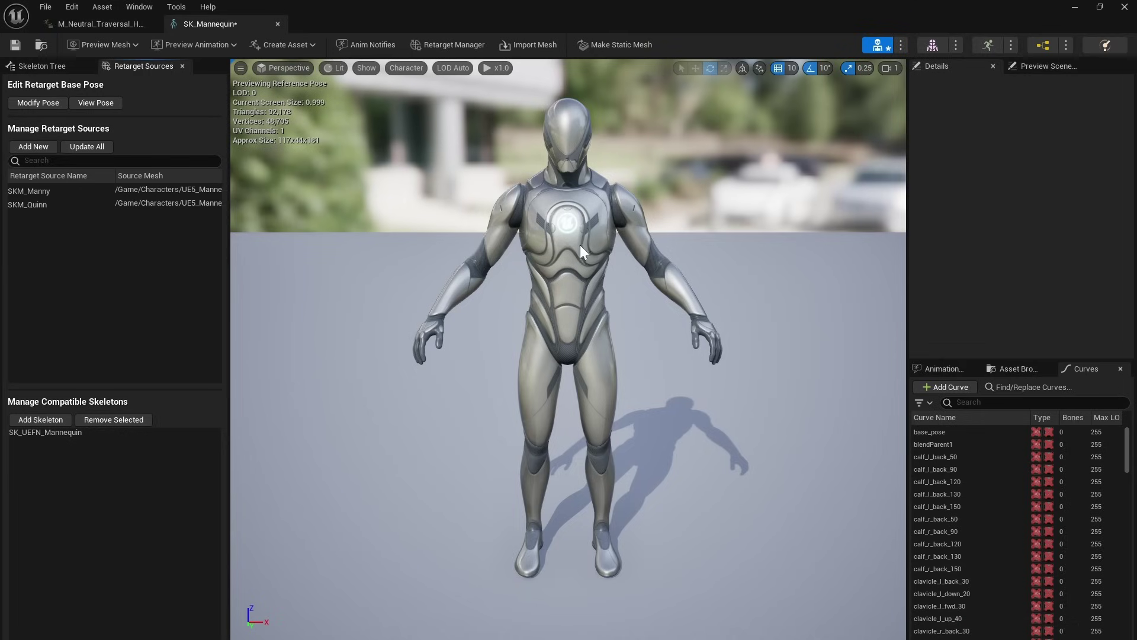
key(ctrl+s)
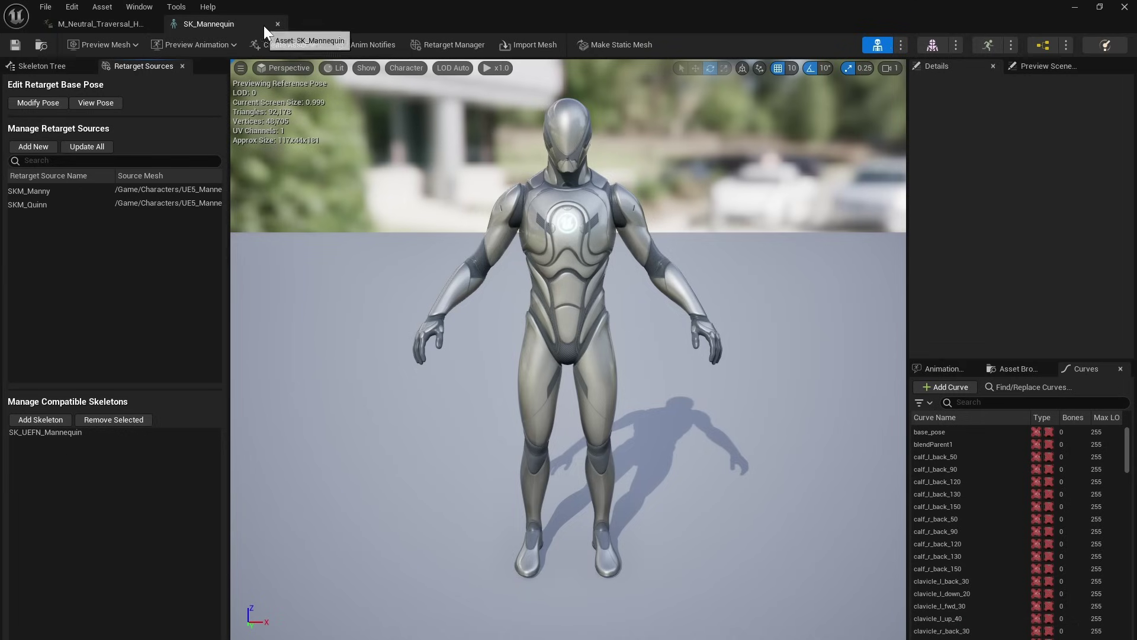
Step: Close SK_Mannequin, bake the hurdle animation onto CR_Mannequin_Body, and close the animation tab
click(278, 23)
click(690, 45)
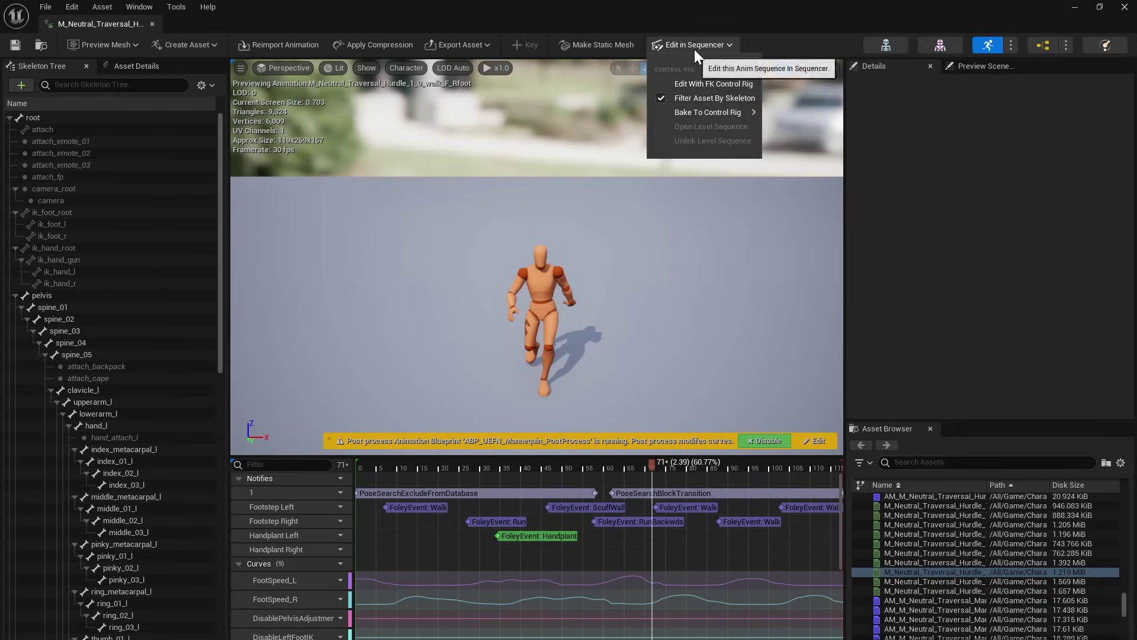
mouse_move(704, 112)
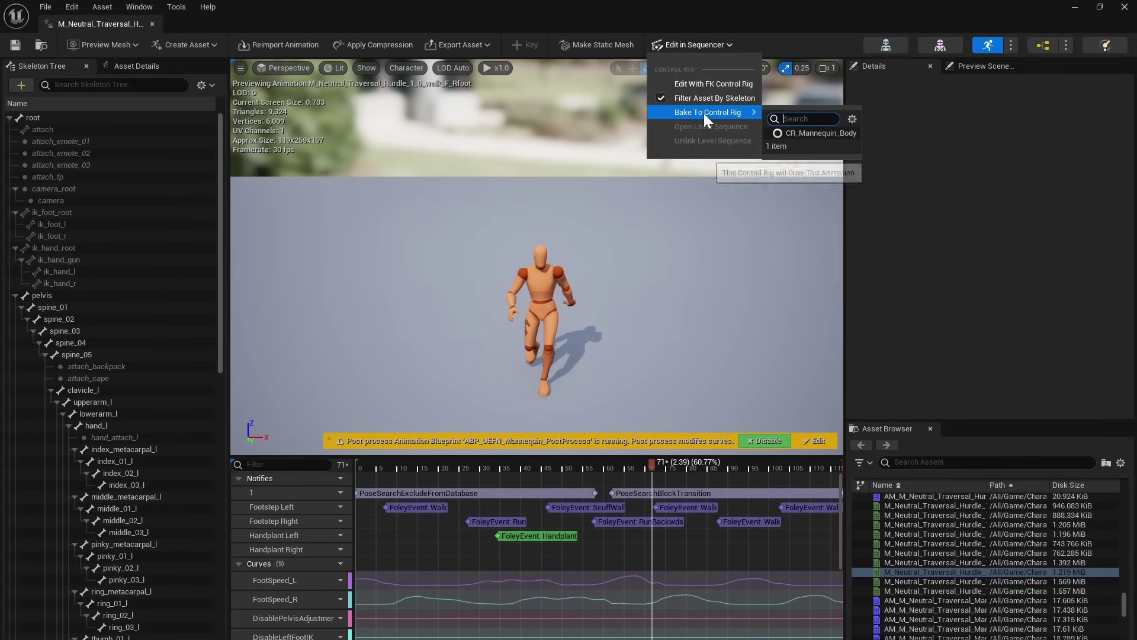
click(822, 133)
double_click(823, 133)
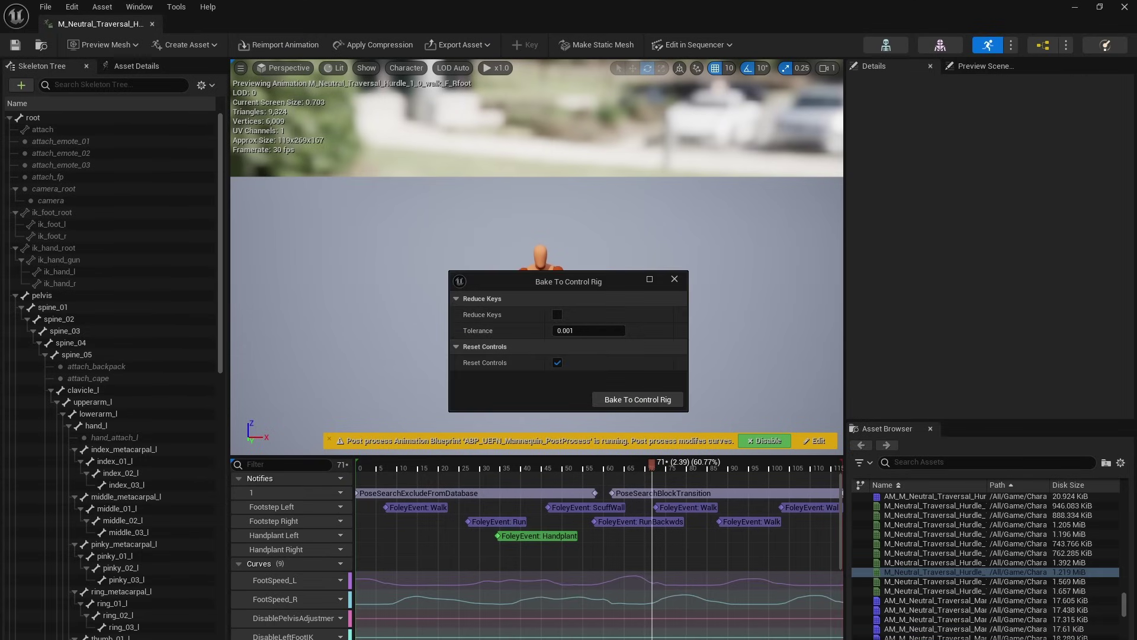
click(647, 399)
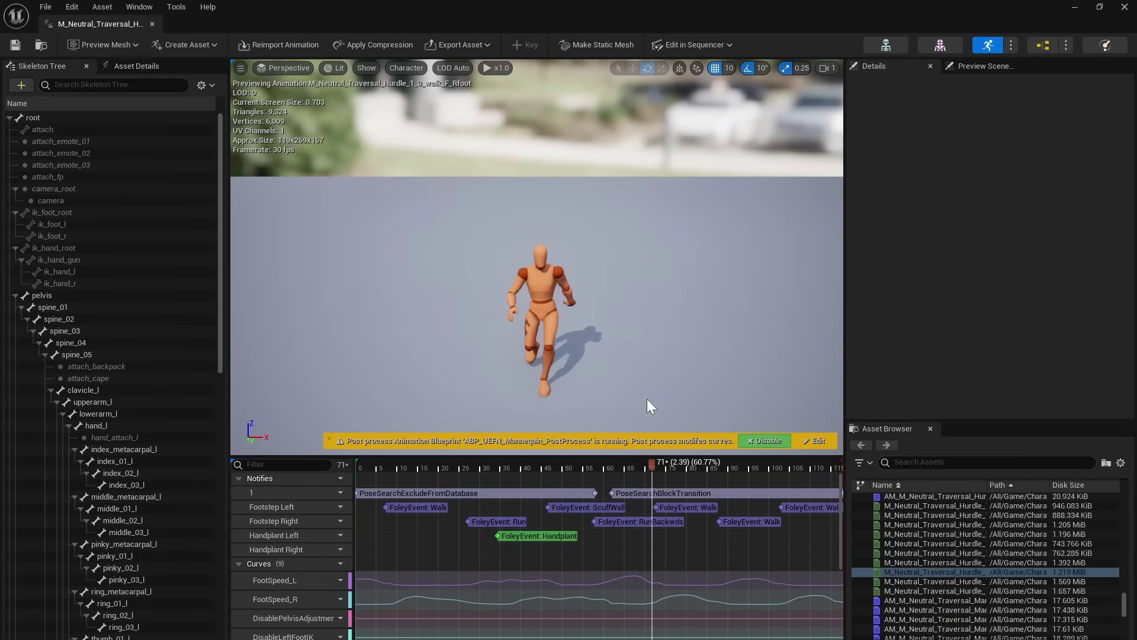
click(152, 24)
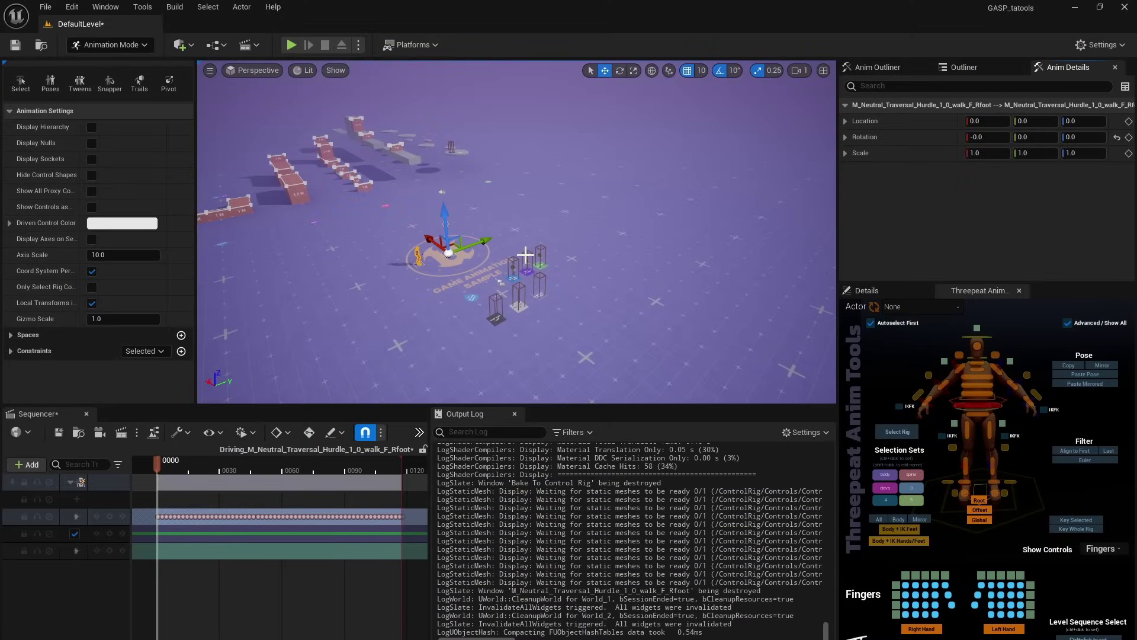
Step: Play the climb-start sequence, scrub back to frame 0002, and turn off Autoselect First
scroll(526, 254, up, 5)
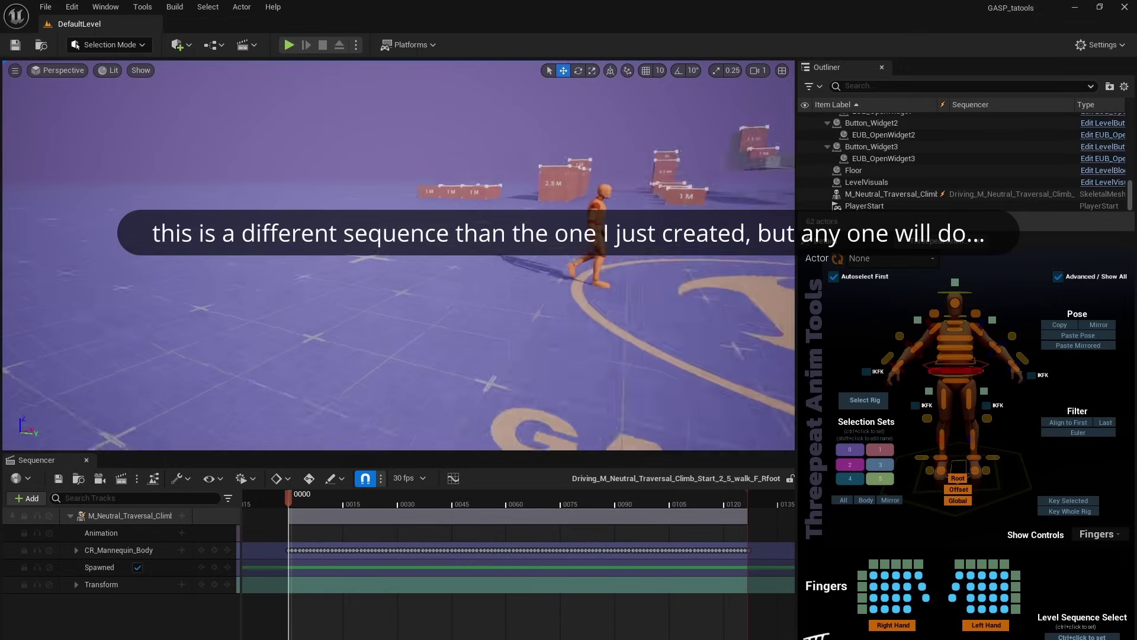
right_drag(385, 265, 385, 265)
key(space)
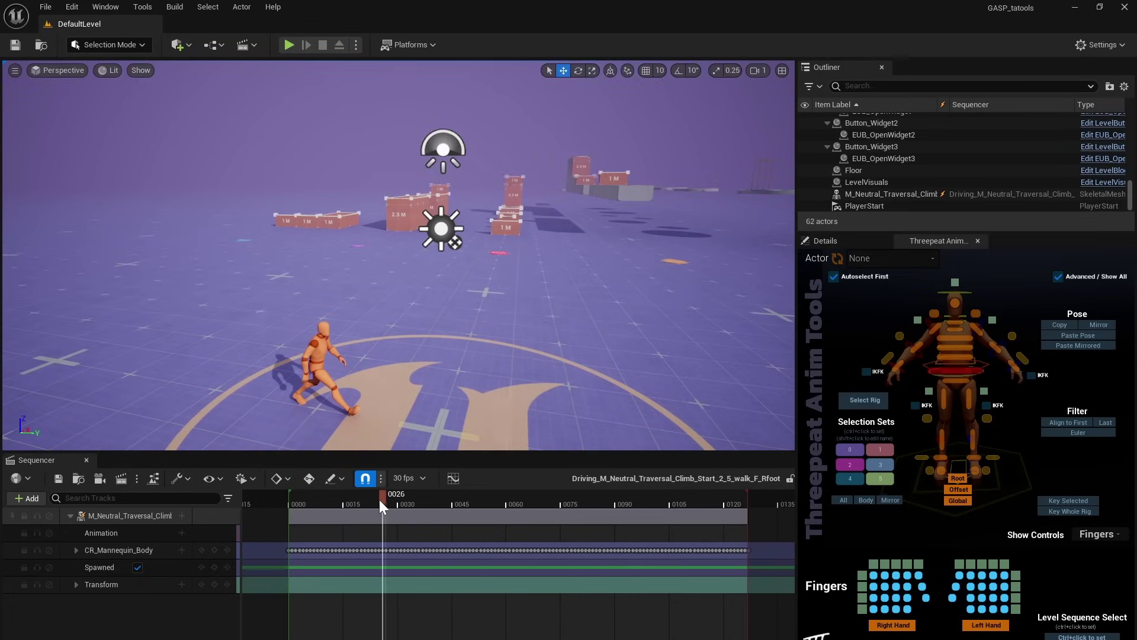
drag(382, 496, 295, 498)
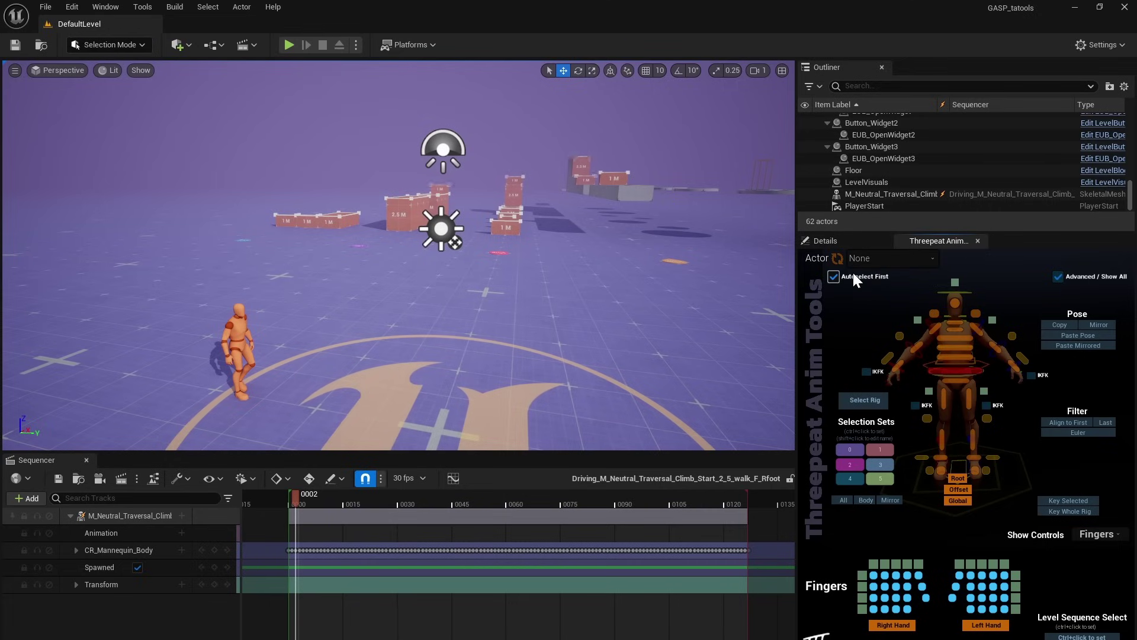
click(832, 276)
Step: Enter Animation Mode, frame the rig, dock Anim Details above, and bring up Threepeat Anim Tools
click(962, 349)
key(f)
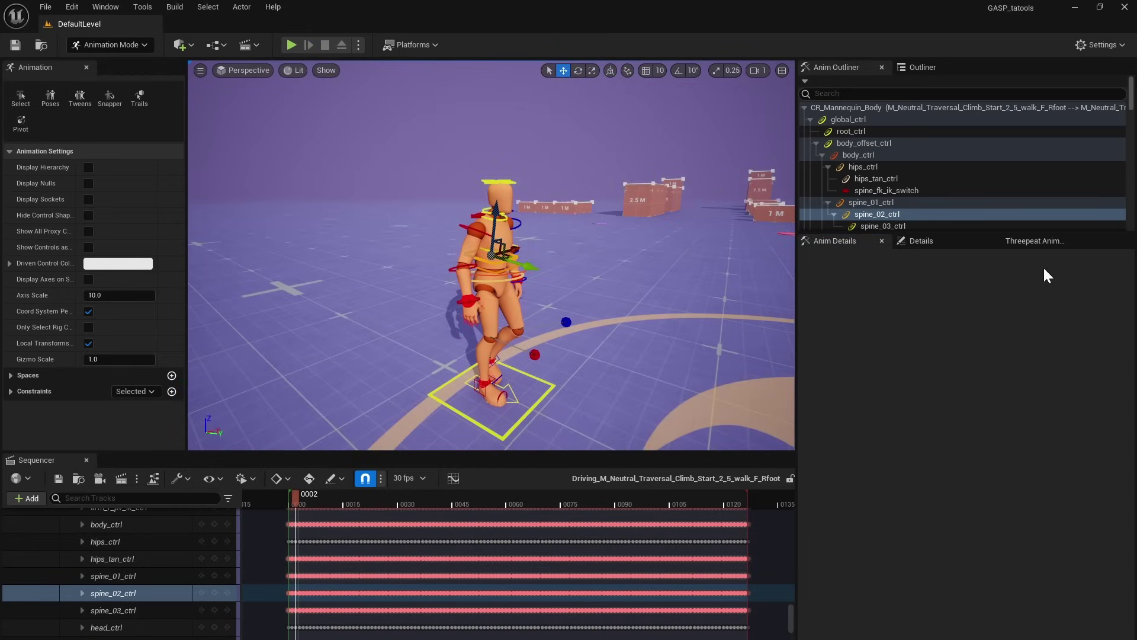
drag(845, 241, 1008, 70)
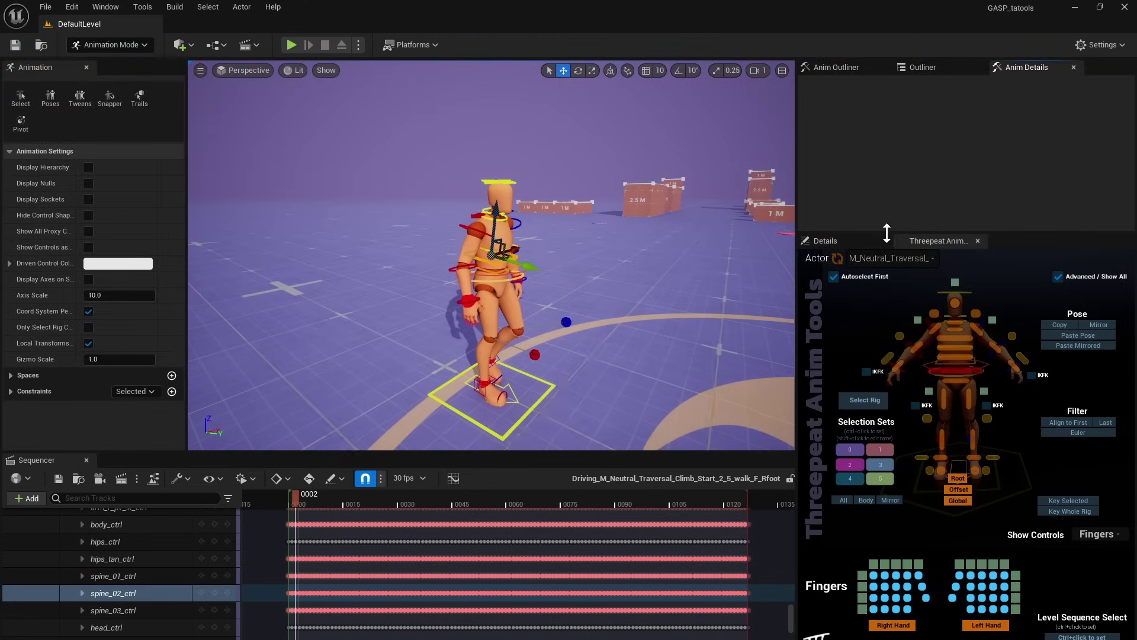
click(917, 241)
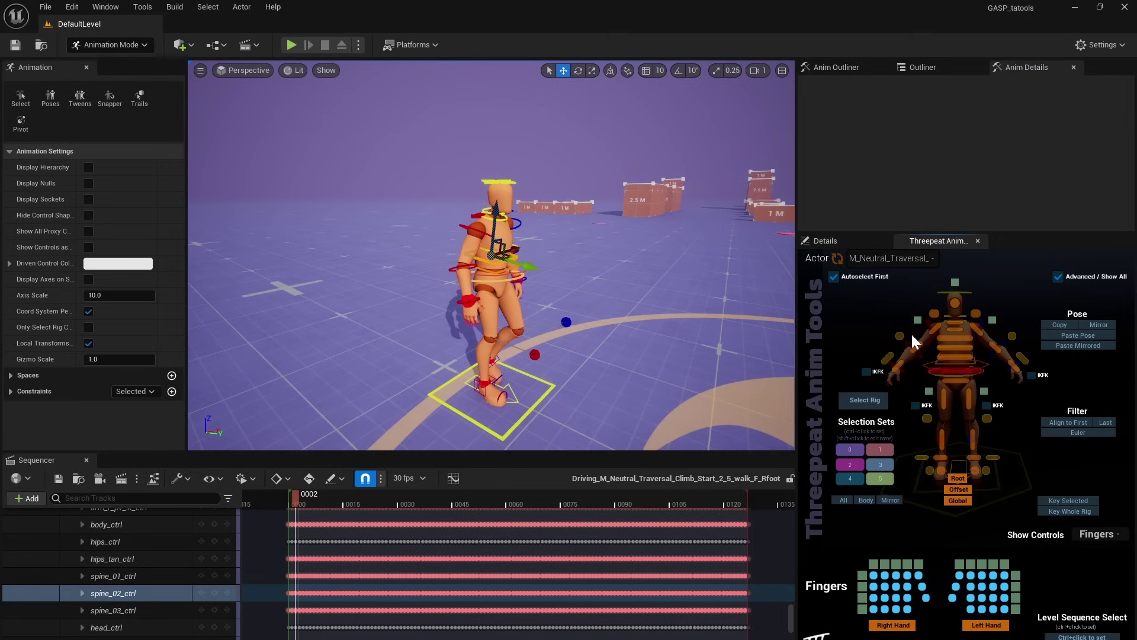
Step: Select spine_01_ctrl and spine_02_ctrl, then the left and right knee pole-vector controls, from the picker
click(966, 355)
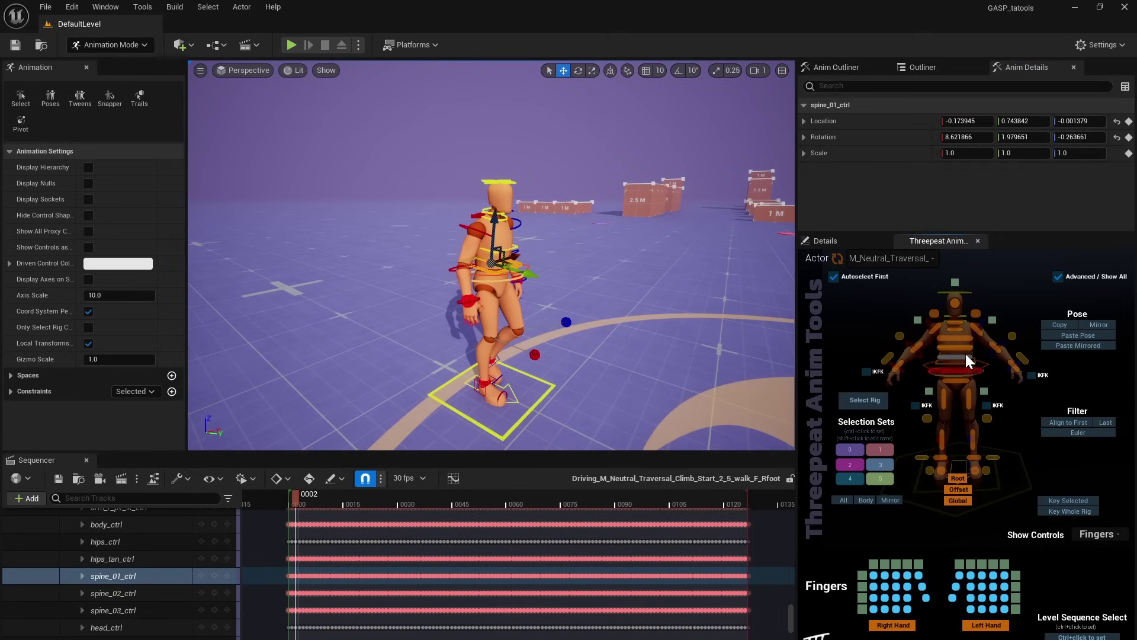
click(961, 350)
click(960, 355)
click(958, 347)
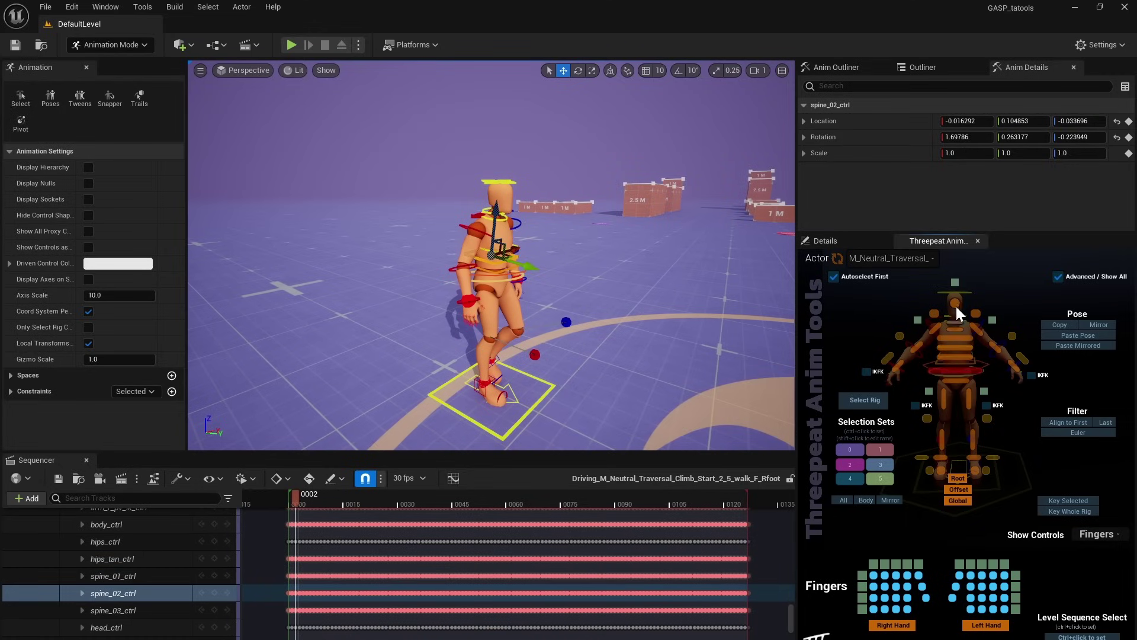
click(951, 370)
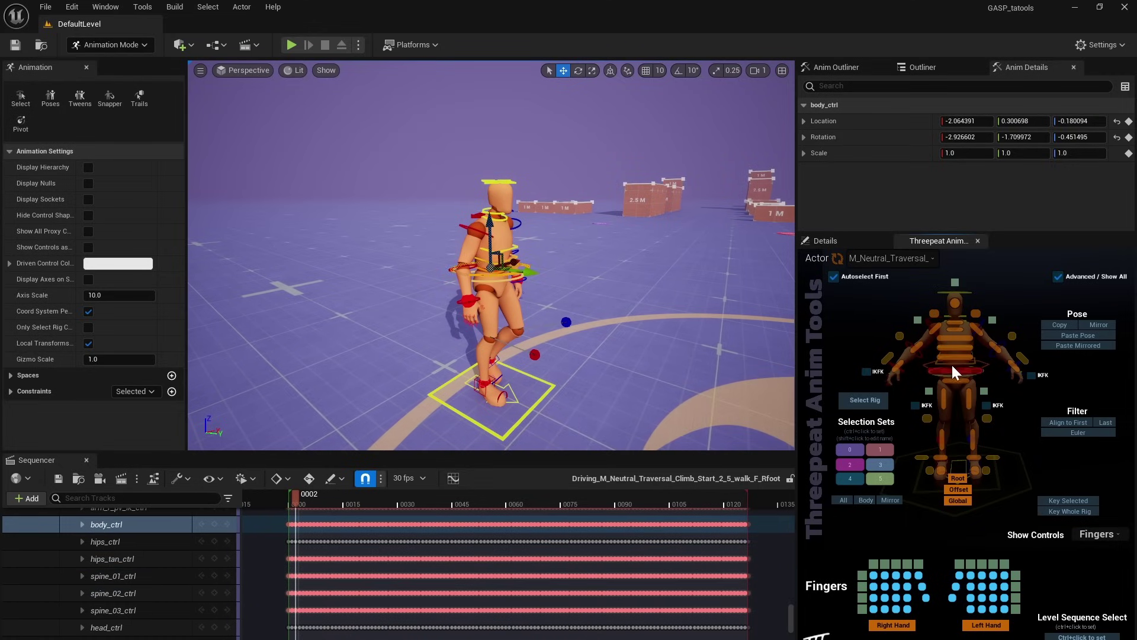
click(951, 345)
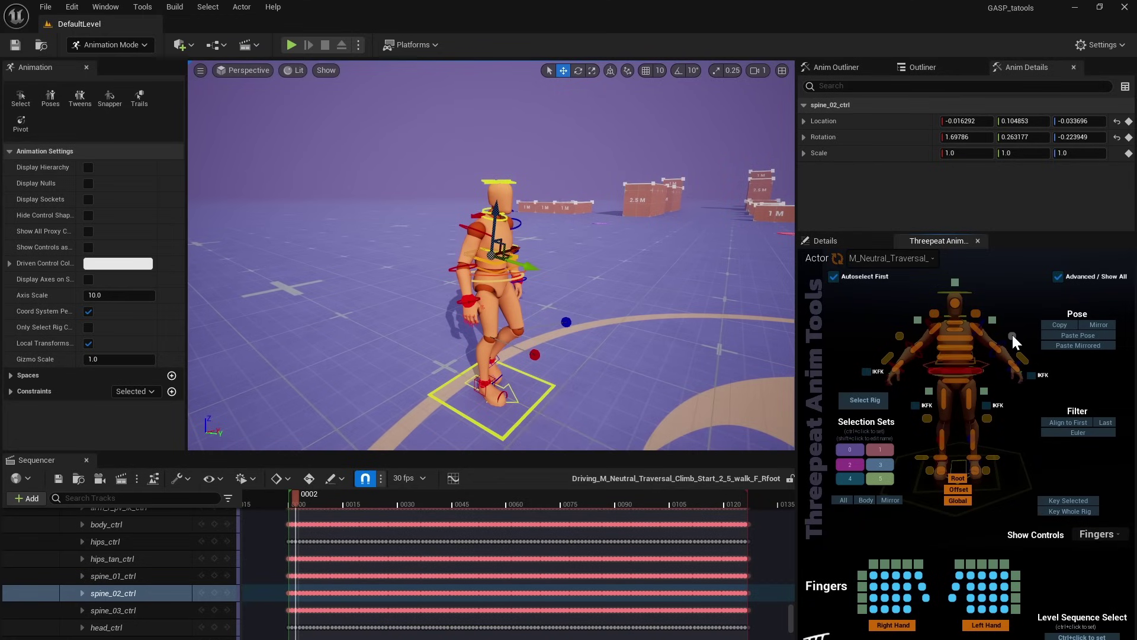
click(988, 416)
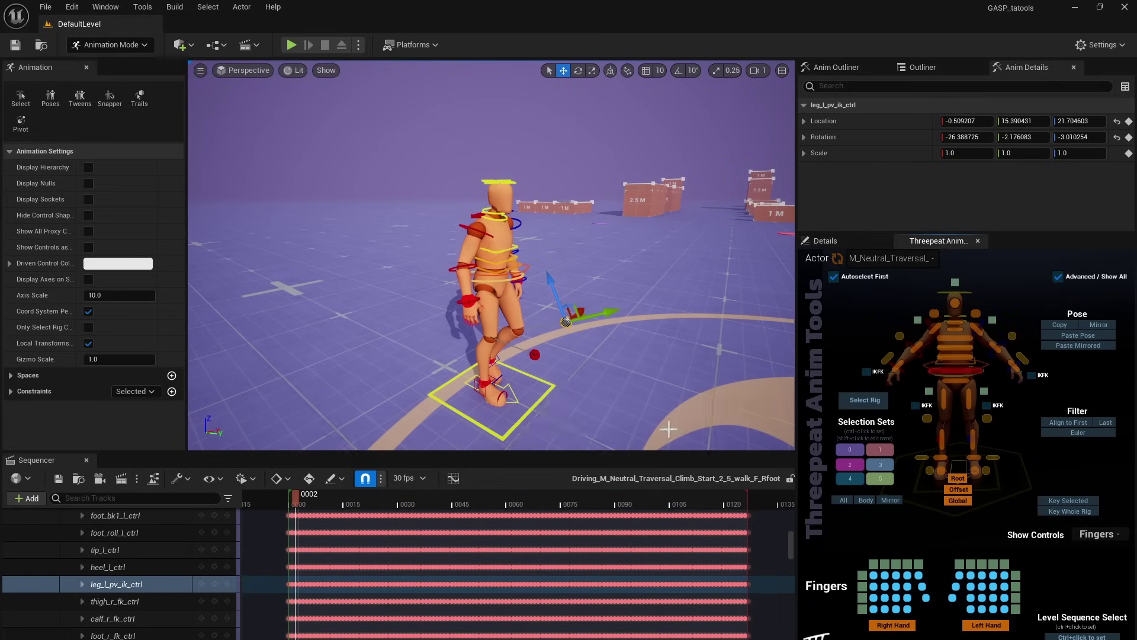
click(928, 419)
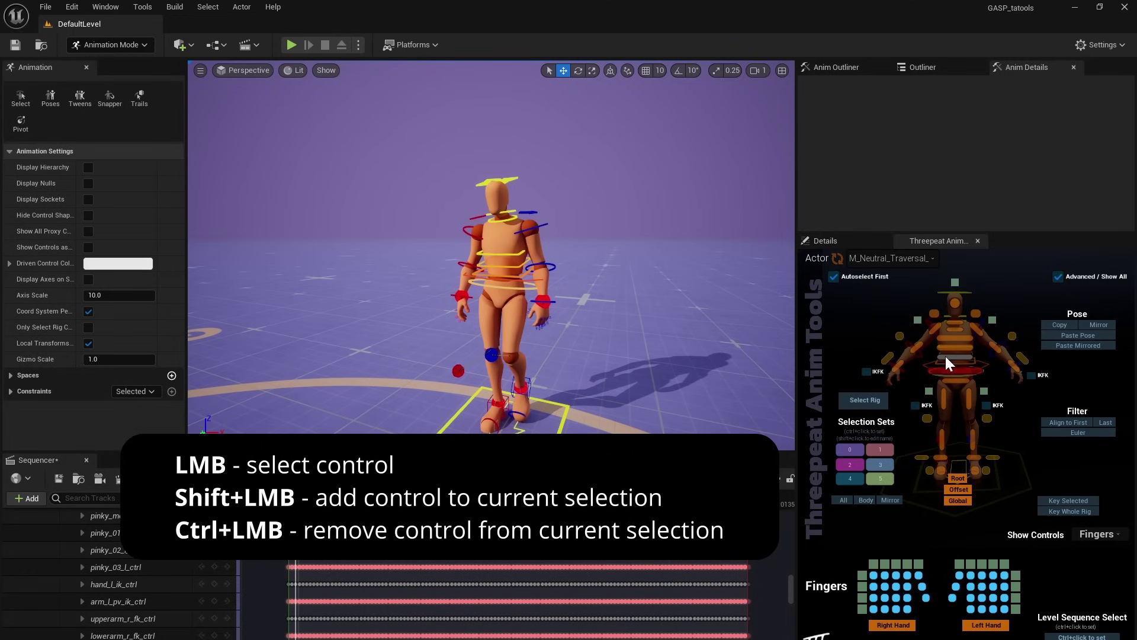
Step: Select spine_01, add spine_02 and spine_03, remove spine_02, then add it back
click(946, 359)
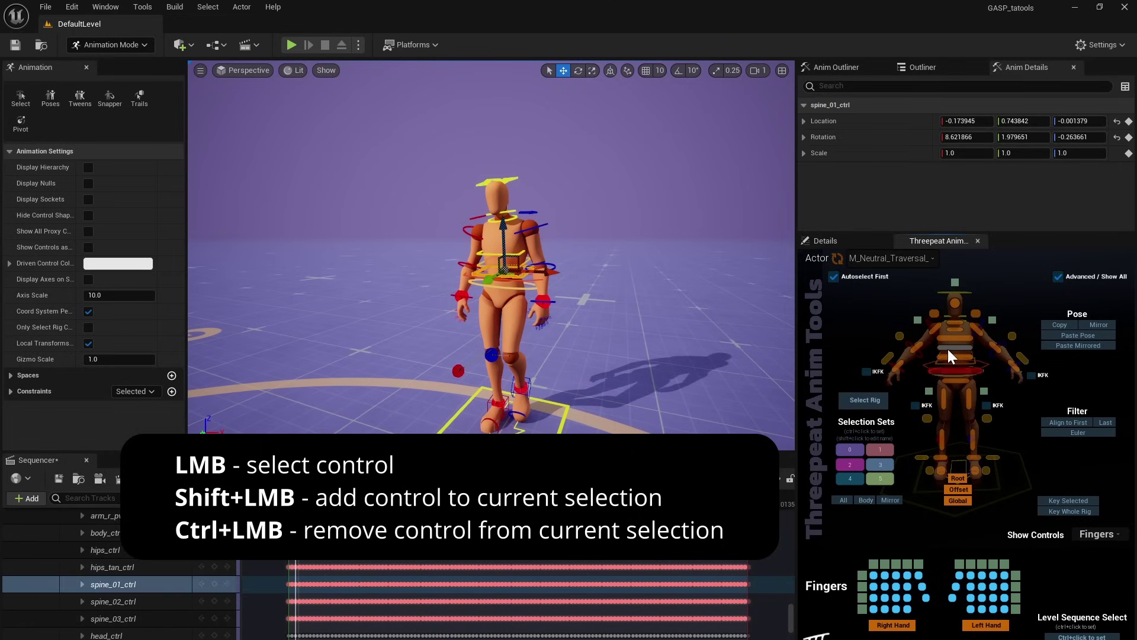
shift+click(948, 340)
shift+click(951, 340)
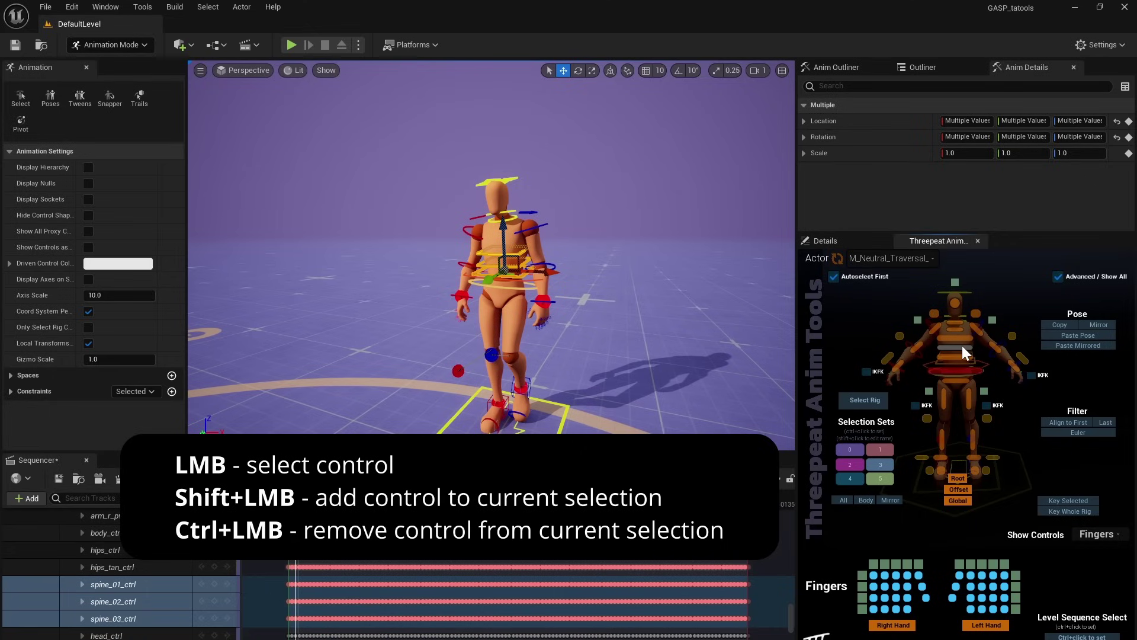
ctrl+click(962, 347)
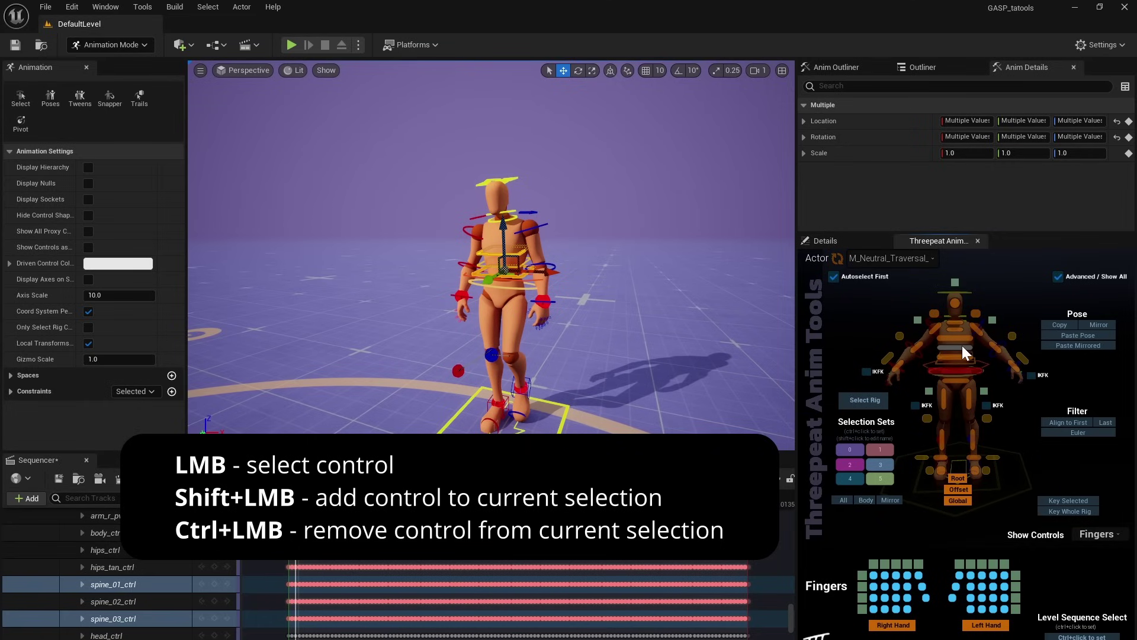
shift+click(962, 346)
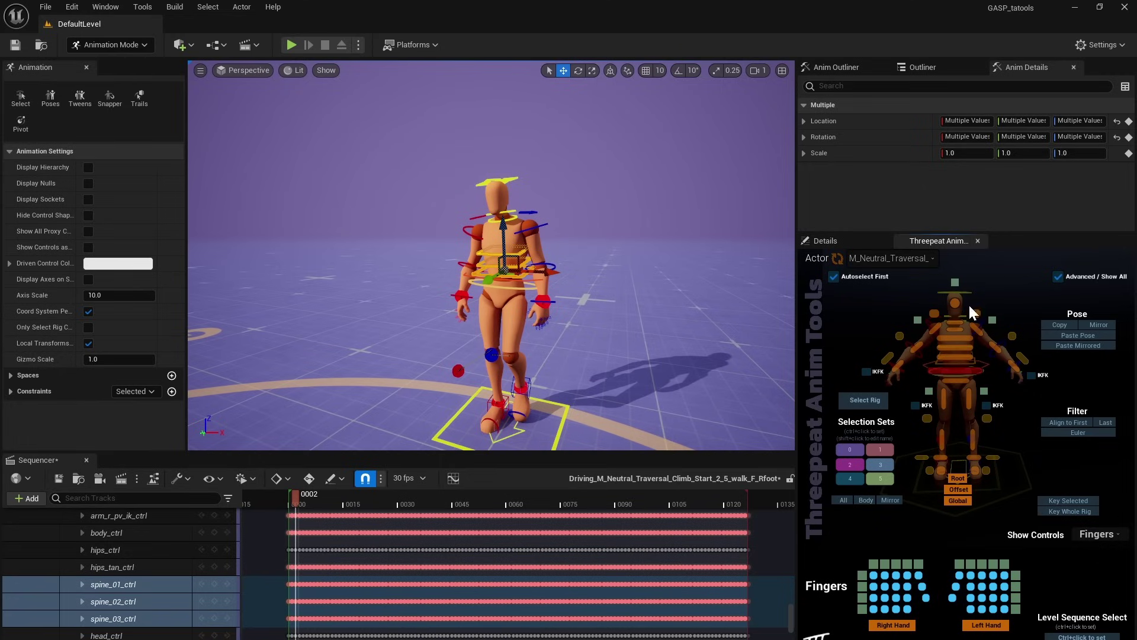
Step: Select the global/root controls, both arm IK and both foot IK controls, then frame them
click(955, 280)
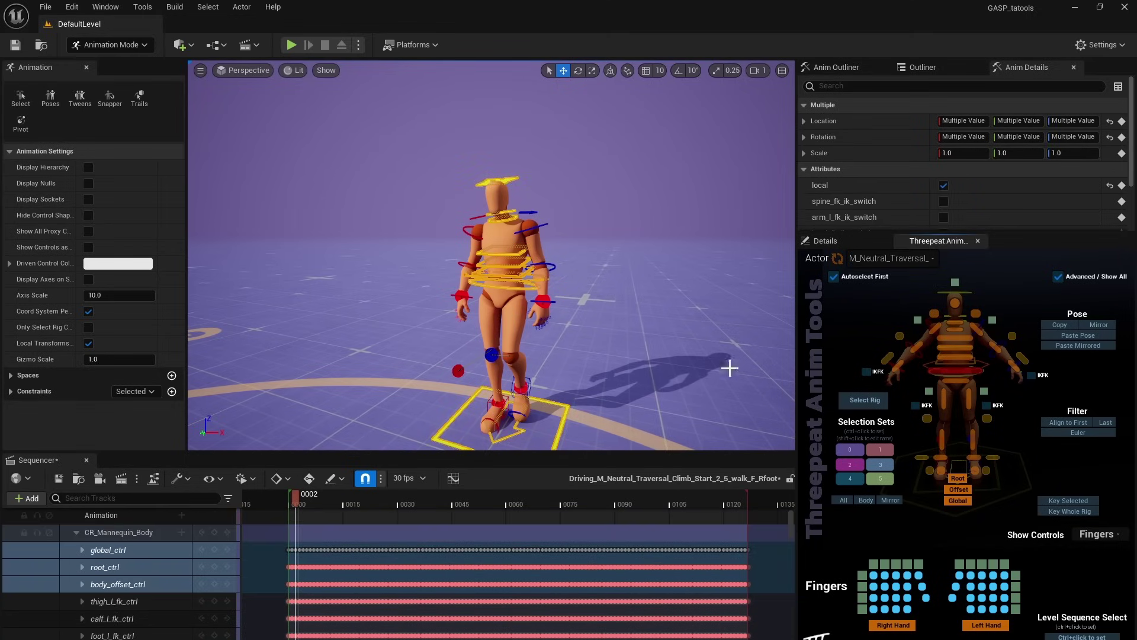
click(917, 320)
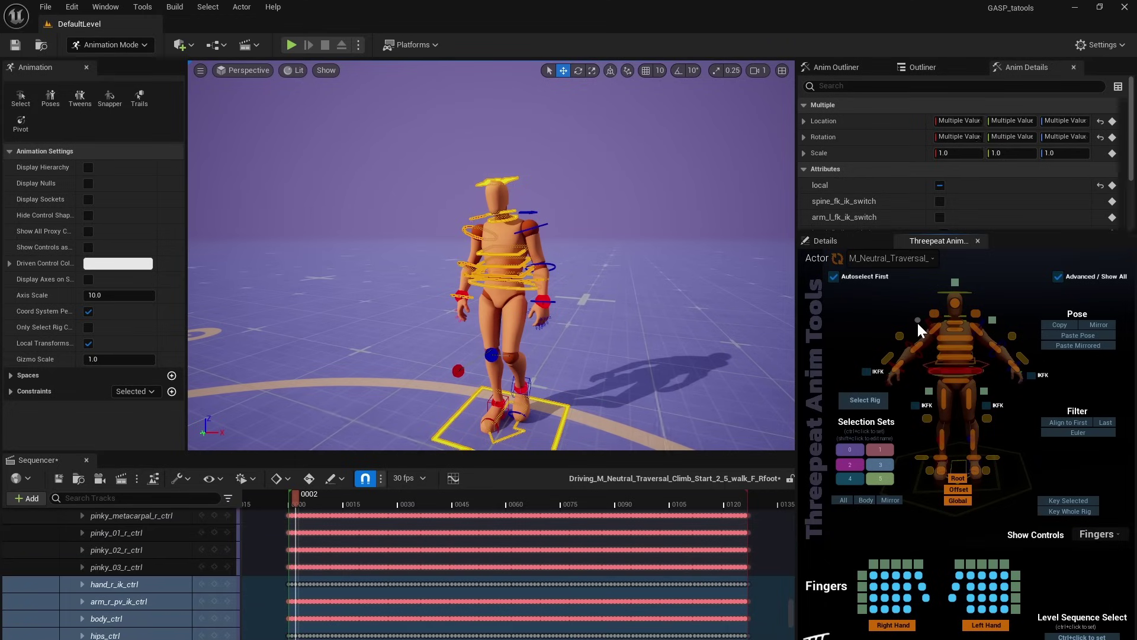
click(992, 320)
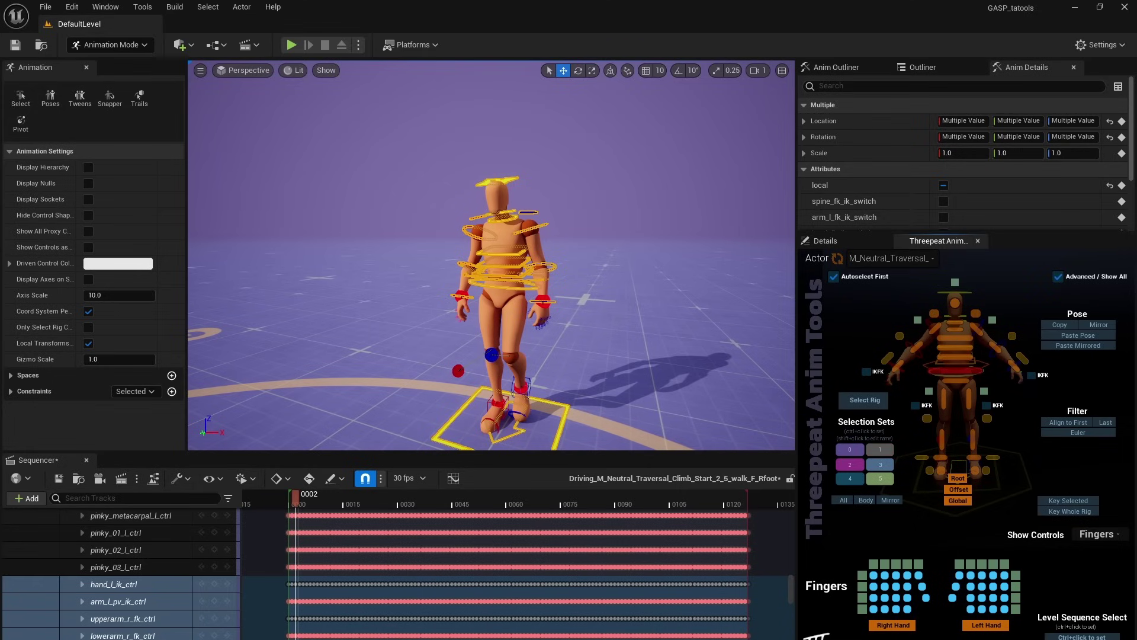
click(928, 391)
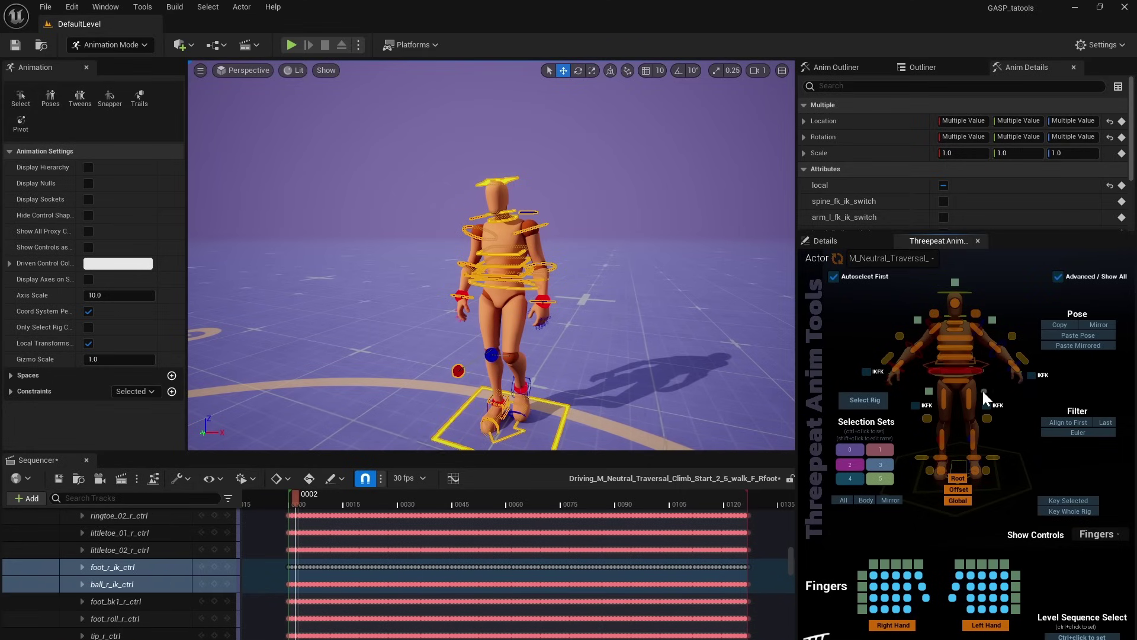
click(984, 392)
key(f)
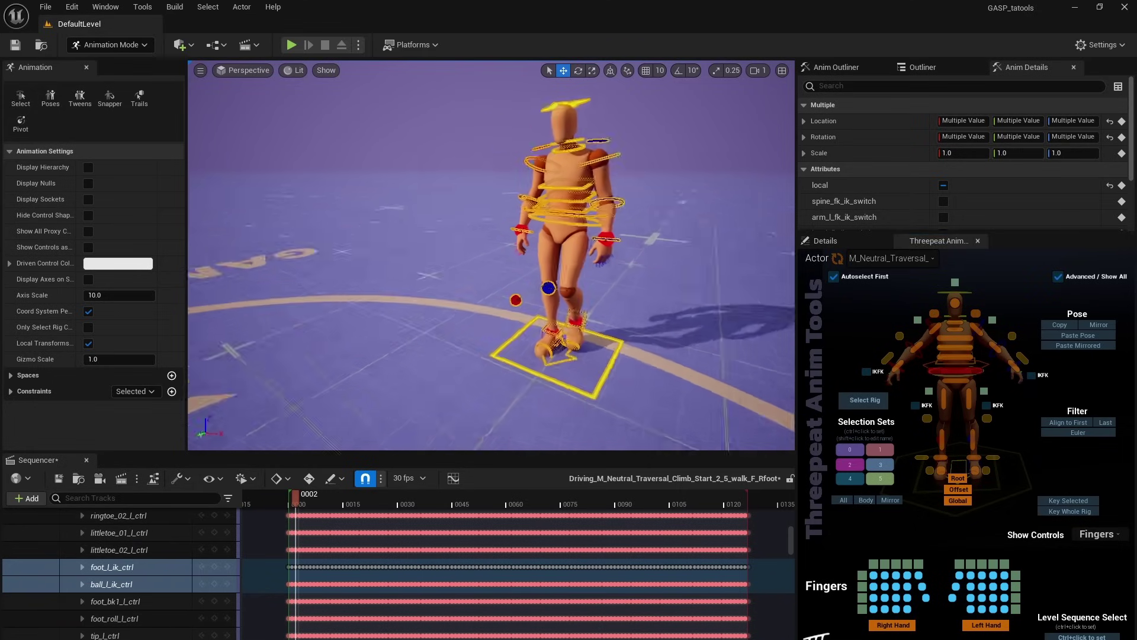
alt+drag(676, 285, 676, 284)
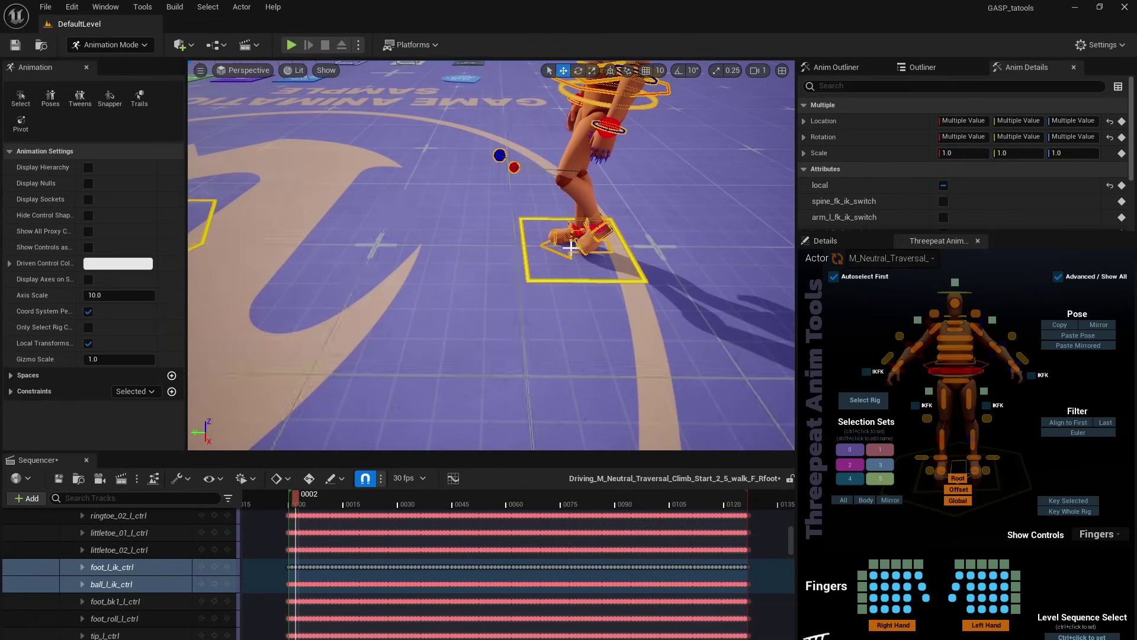
alt+drag(254, 246, 255, 246)
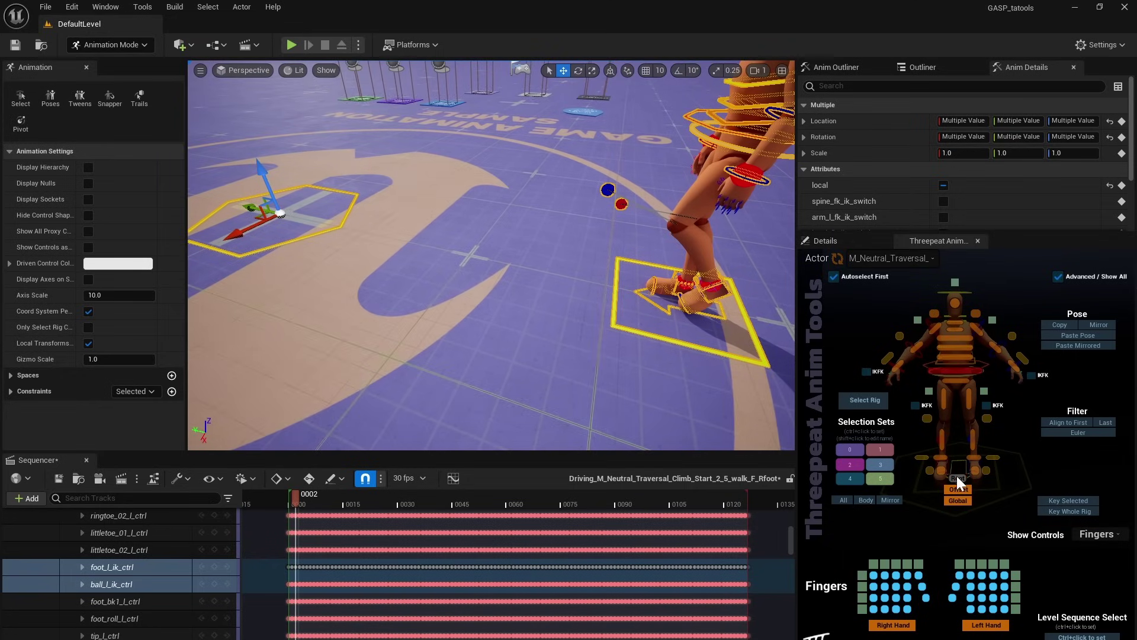
click(957, 500)
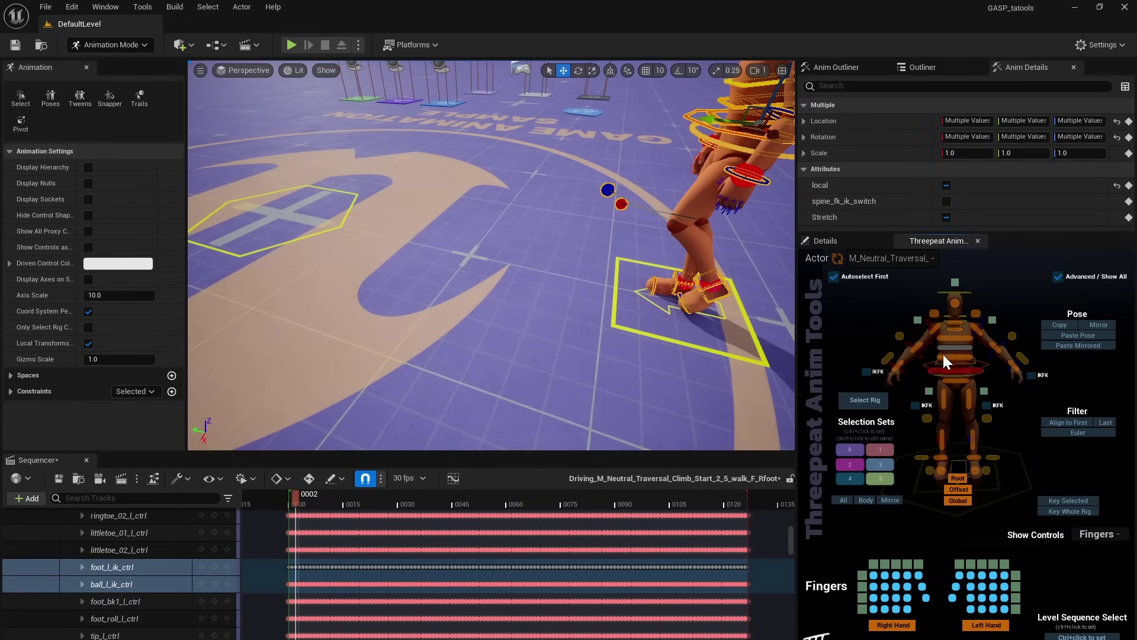
key(f)
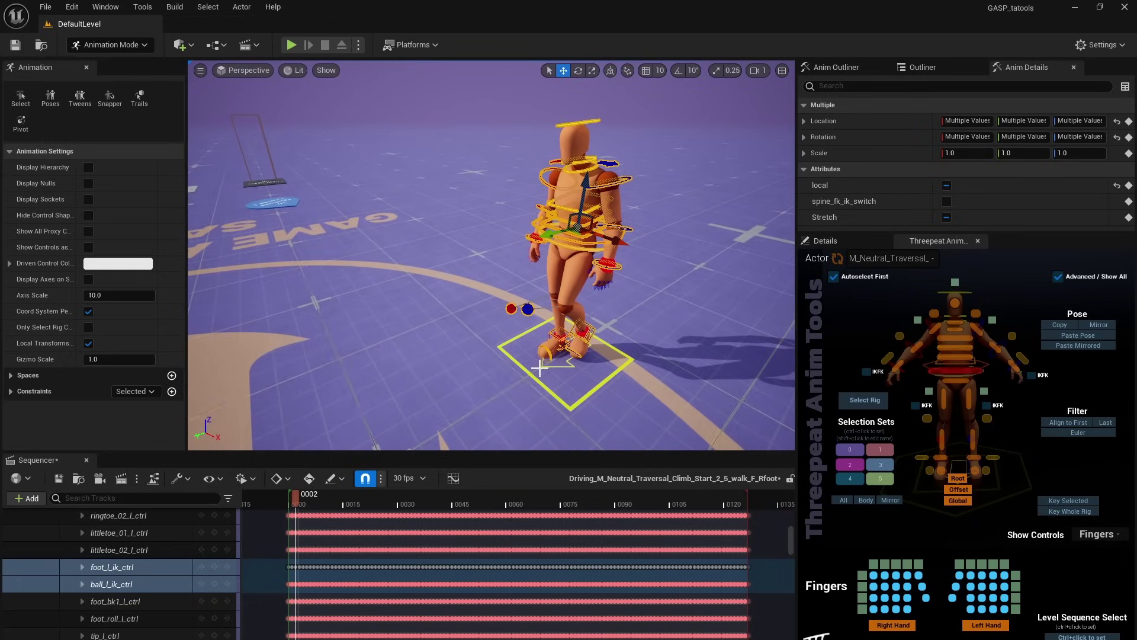
Step: Select every body control at once so Anim Details shows Multiple Values
click(866, 499)
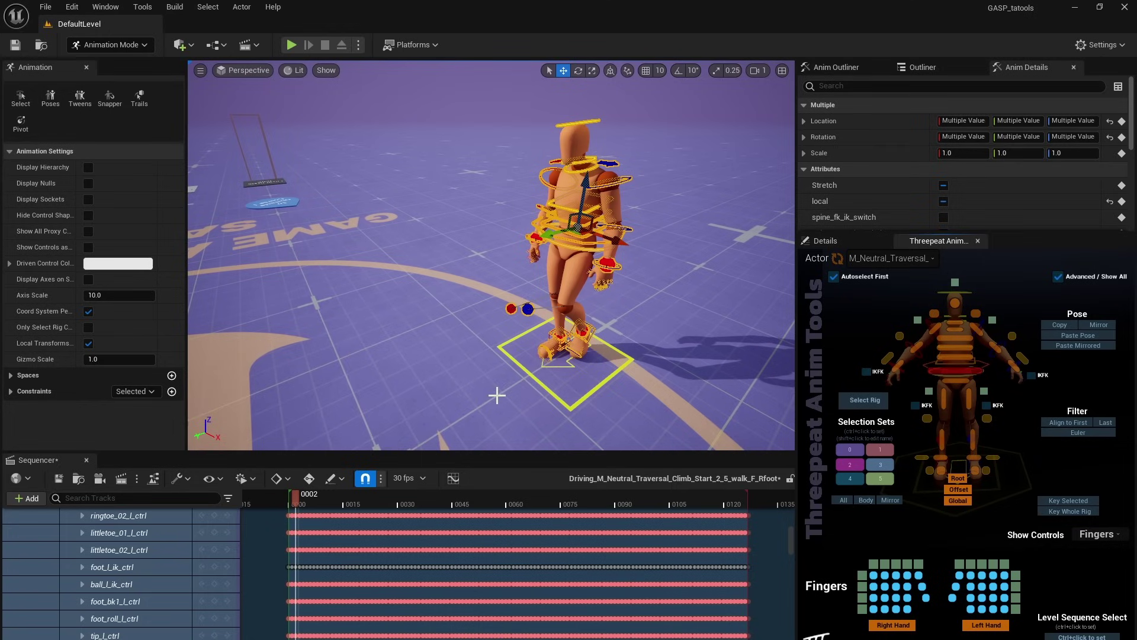
Step: Select all, clear, then pick spine_01–03 and the left upperarm, lowerarm and hand FK controls
click(845, 499)
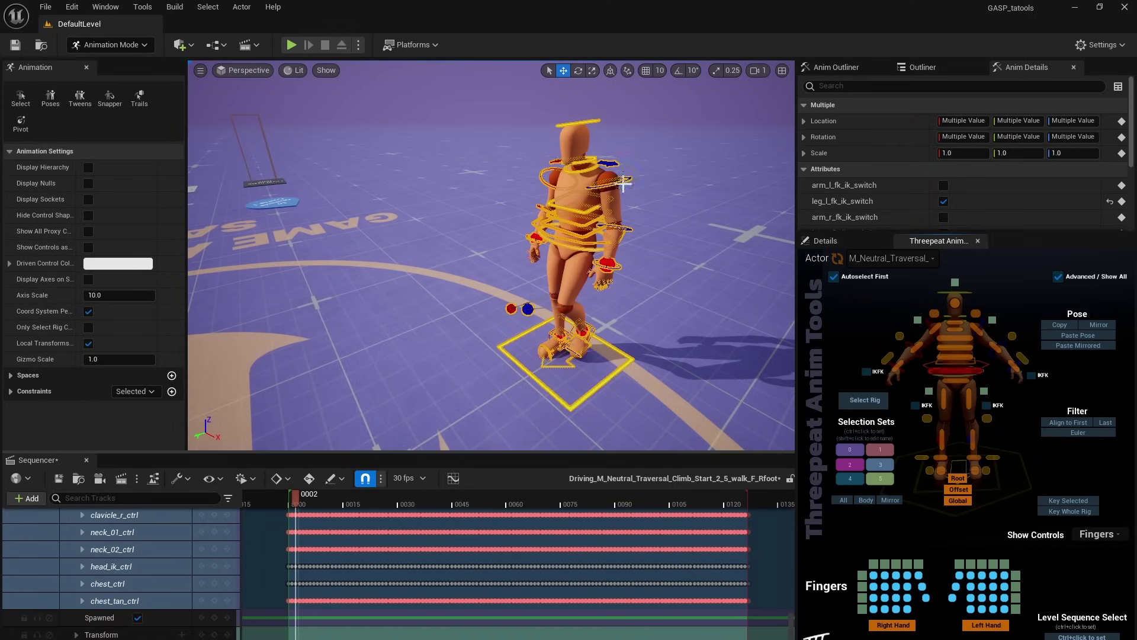
click(631, 175)
click(930, 356)
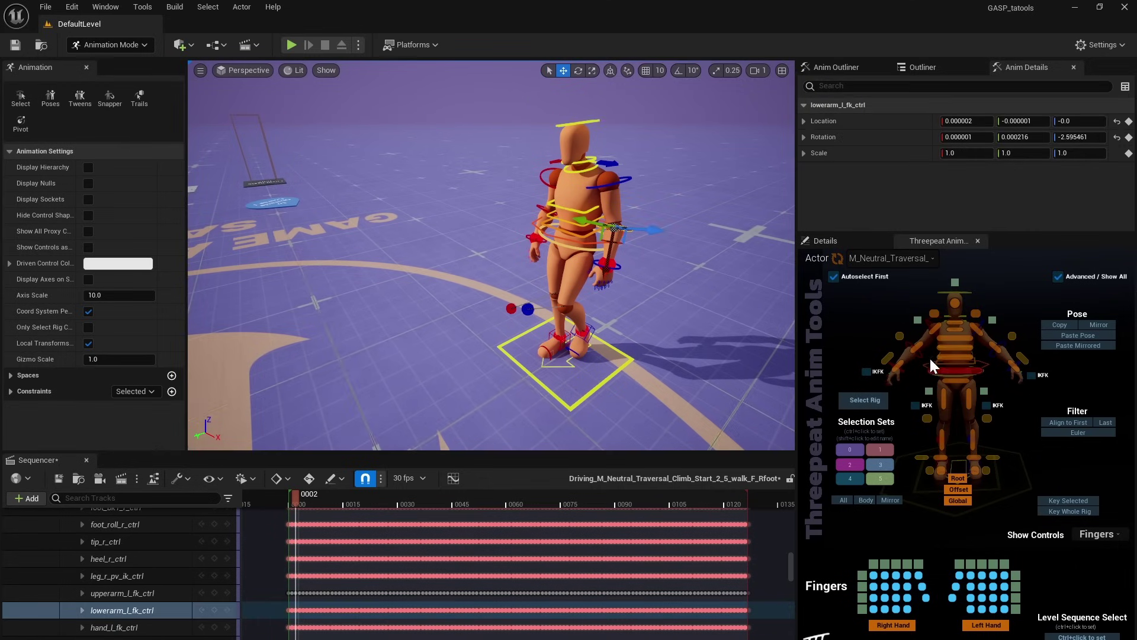
click(953, 344)
shift+click(954, 339)
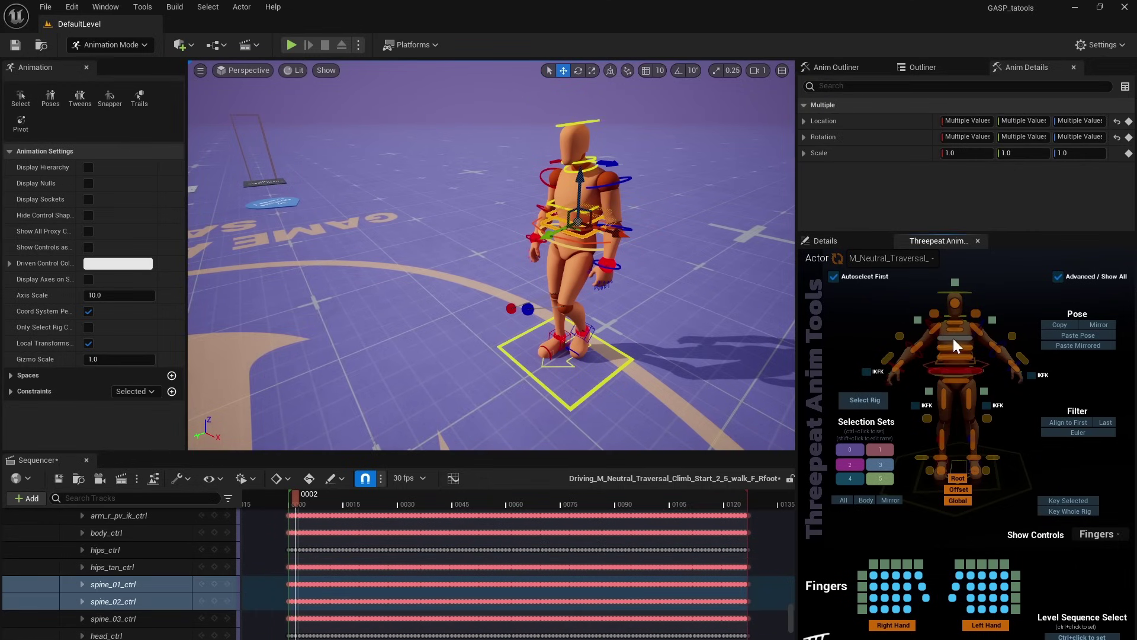
shift+click(953, 335)
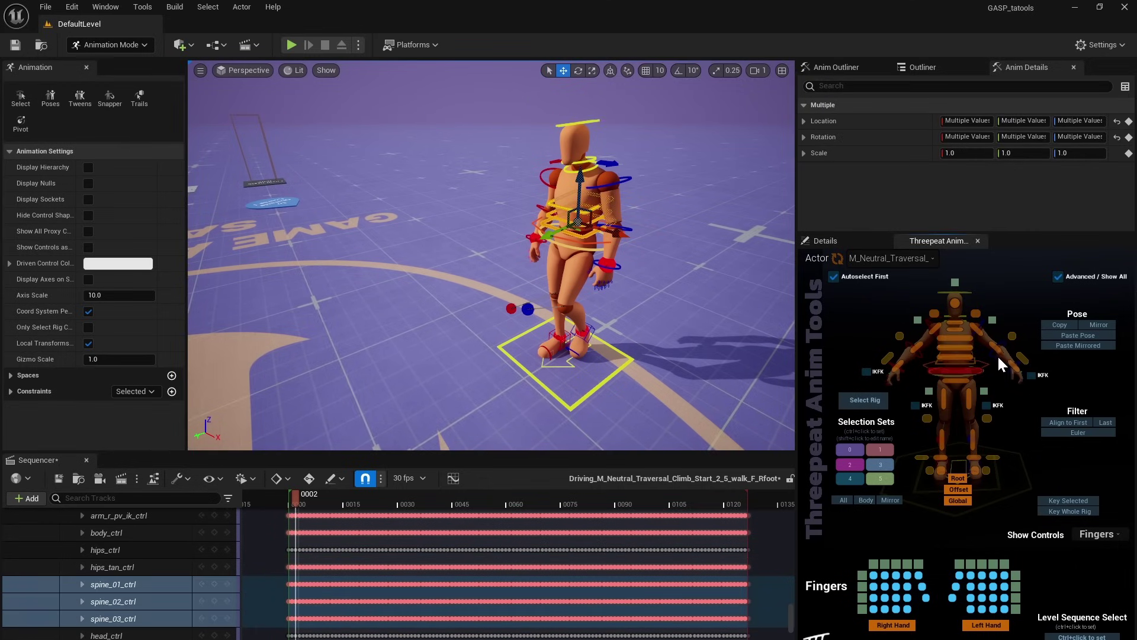
click(975, 328)
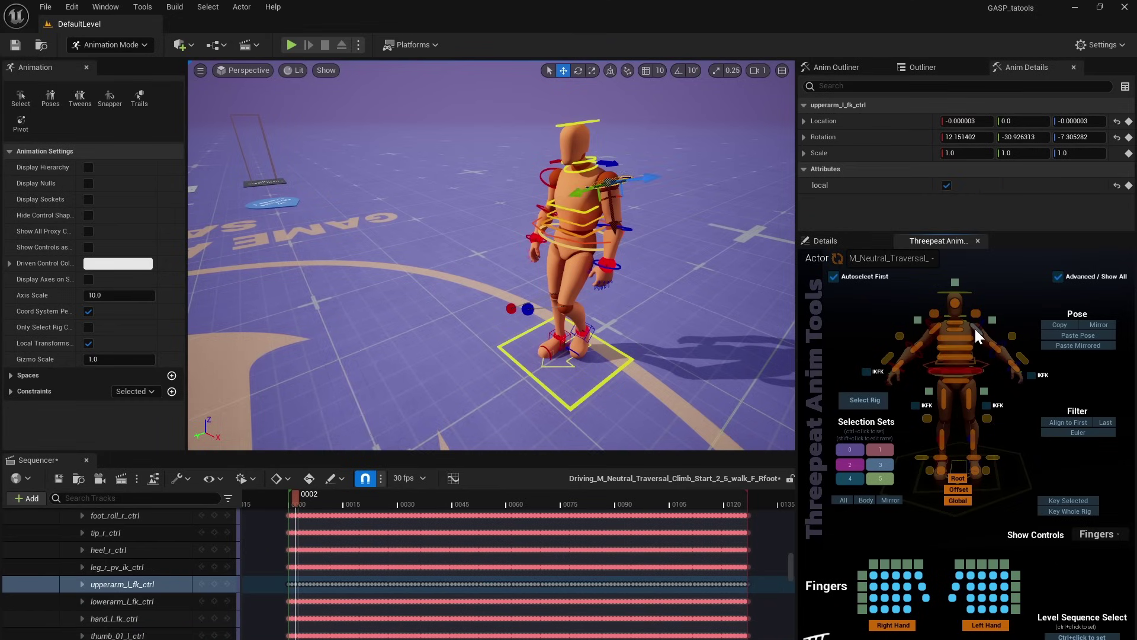
shift+click(993, 344)
shift+click(1016, 368)
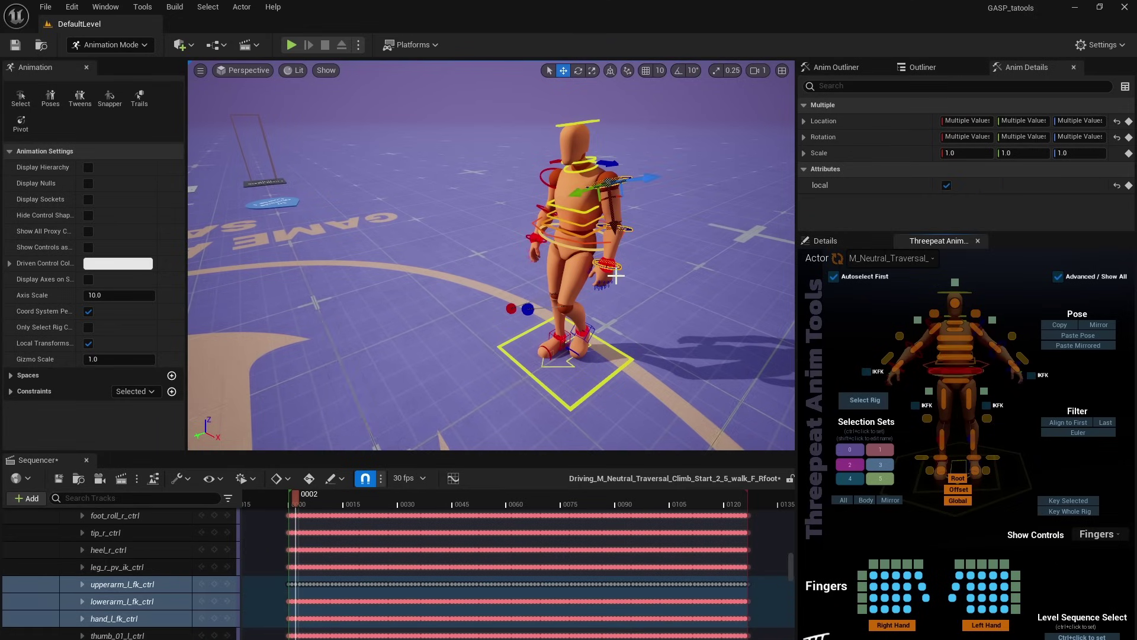
Step: Mirror the arm selection onto the right arm, frame it, and mirror back and forth
click(889, 499)
right_drag(735, 379, 605, 361)
key(f)
scroll(492, 255, up, 5)
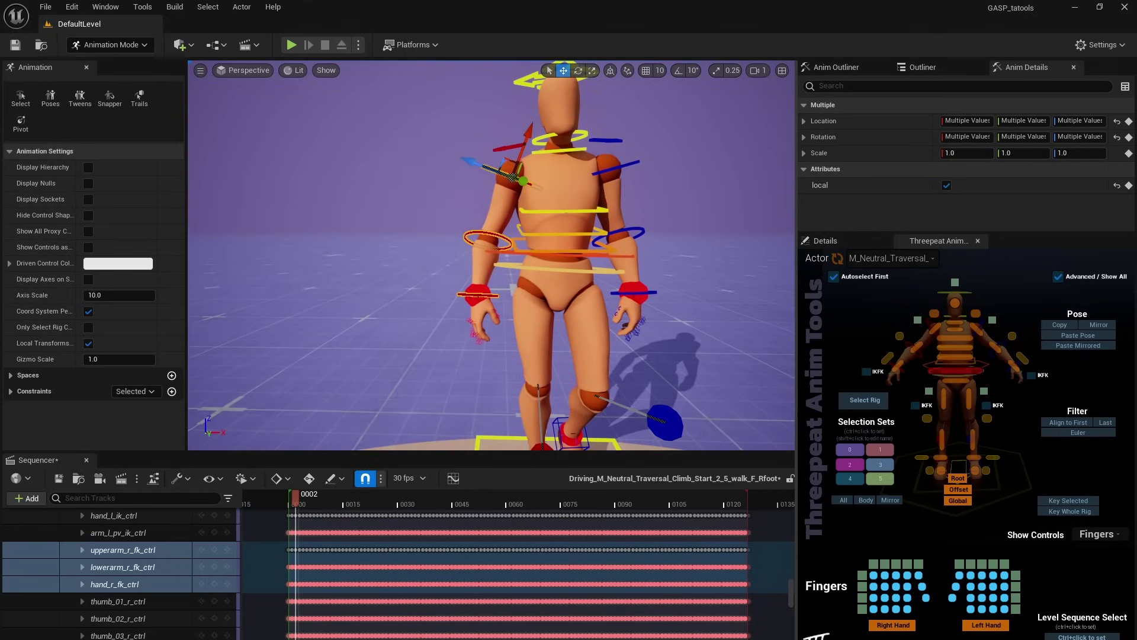
click(888, 497)
click(889, 498)
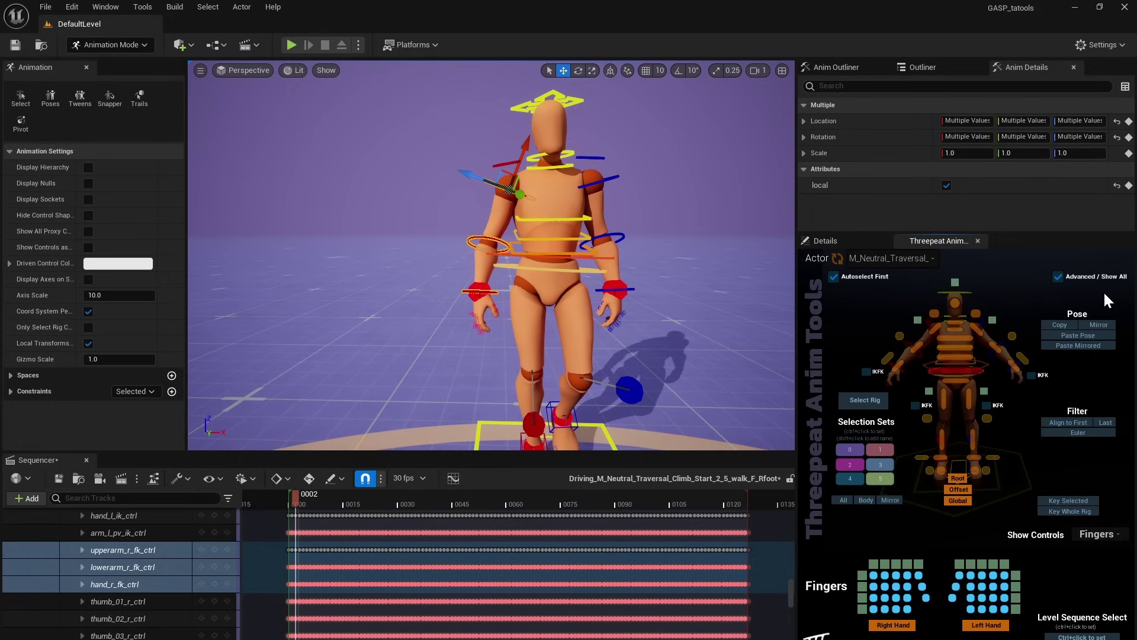
Step: Uncheck Advanced / Show All in the Threepeat picker, leaving only the body picker
click(1059, 276)
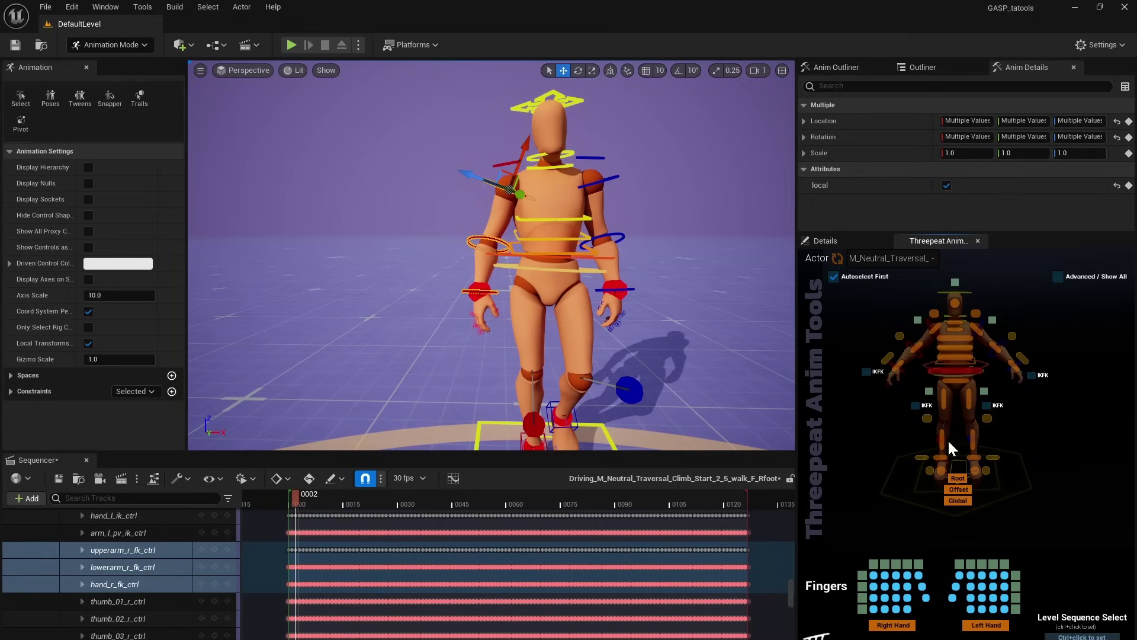
Step: Select spine_01–03, rotate them forward about 15 degrees, then undo the rotation
click(952, 342)
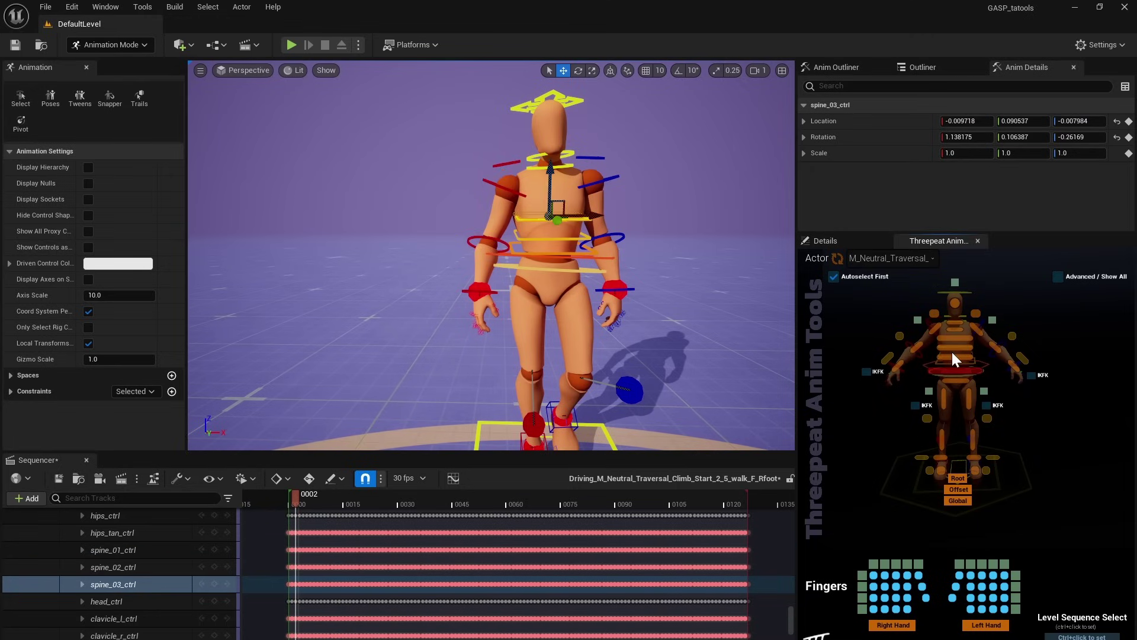
shift+click(952, 350)
shift+click(954, 358)
alt+drag(474, 266, 561, 293)
key(e)
mouse_move(646, 180)
mouse_down()
mouse_move(669, 173)
mouse_move(643, 182)
mouse_move(669, 173)
mouse_move(643, 182)
mouse_move(660, 177)
mouse_move(652, 179)
mouse_up()
key(ctrl+z)
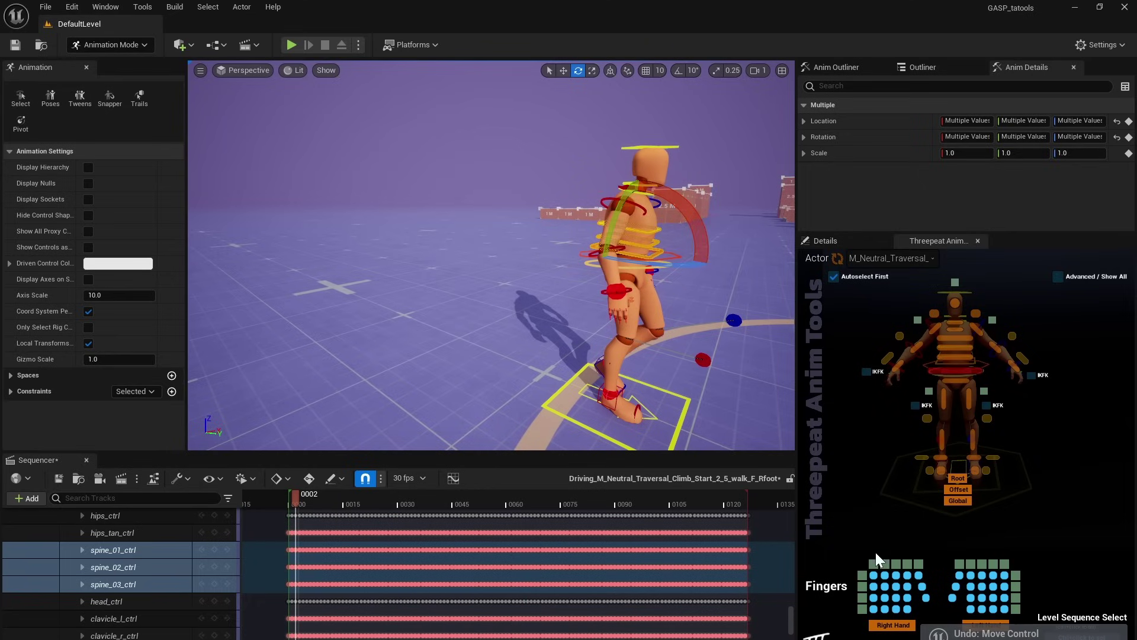
Step: Select a left middle finger control, then all left-hand finger controls, and clear the selection
click(982, 586)
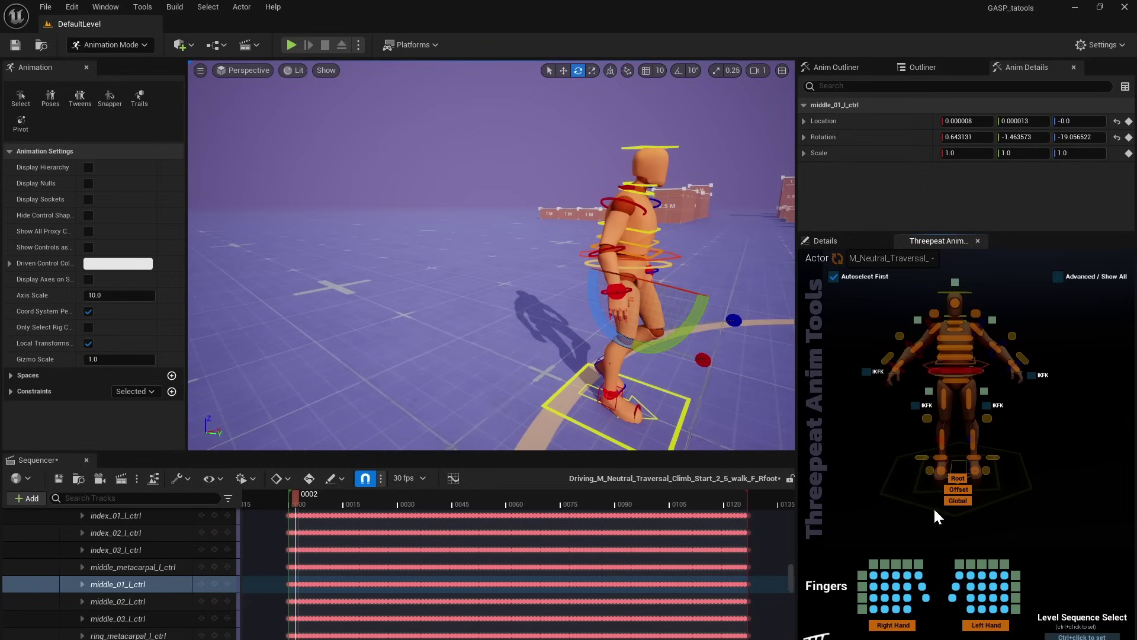
click(986, 625)
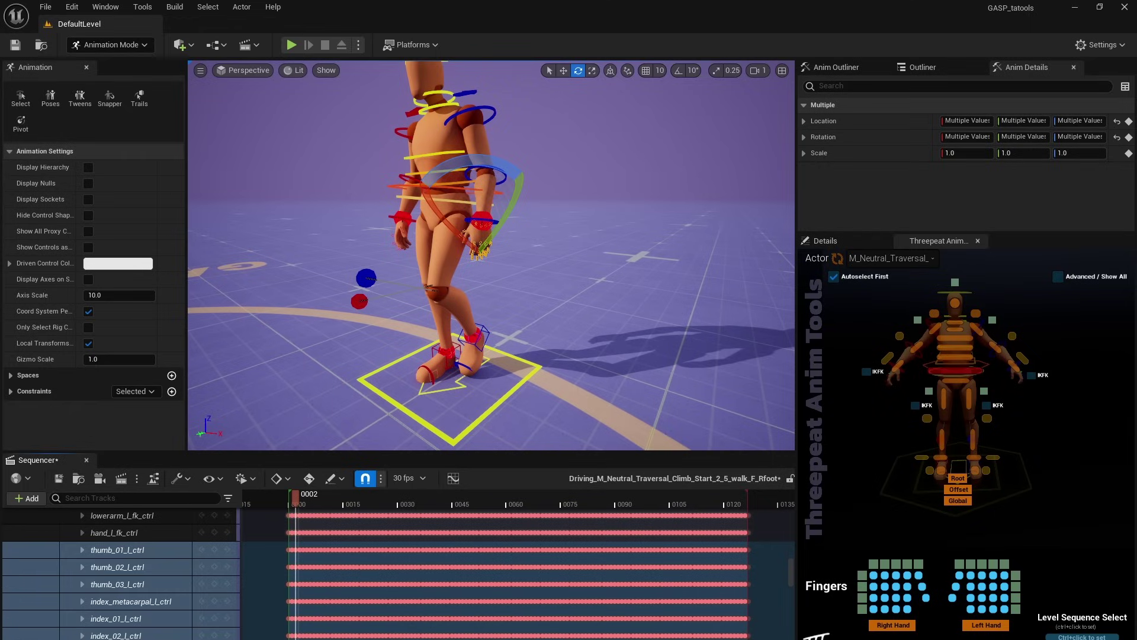
key(Escape)
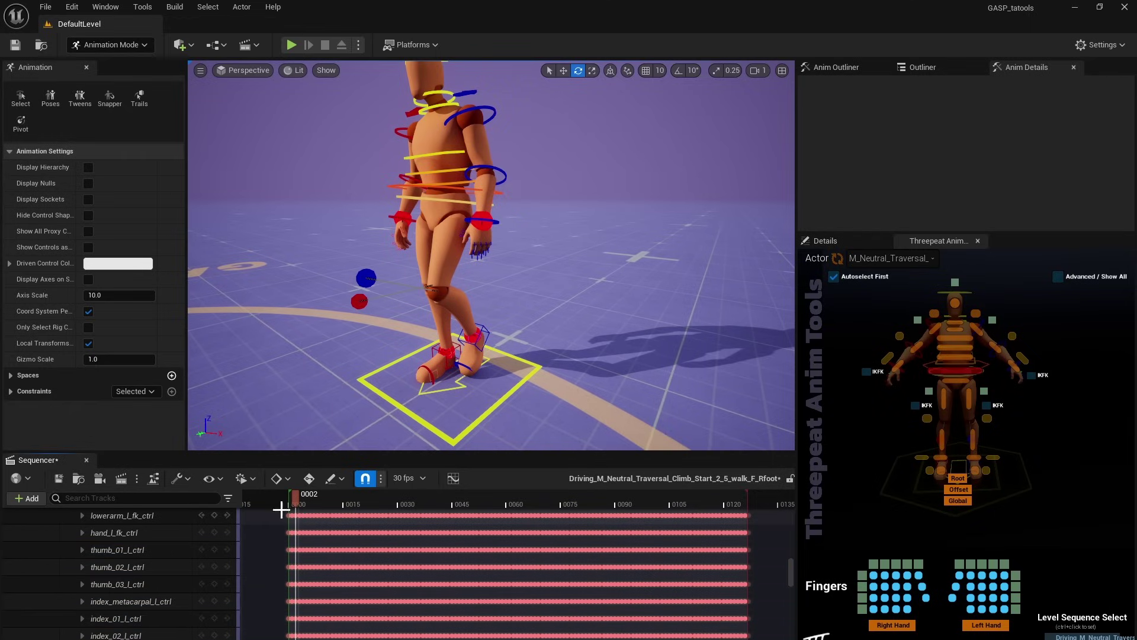
Step: Browse Traversal > Hurdle to the walk subfolder and open Driving_M_Neutral_Traversal_Hurdle_1_0_walk_F_Rfoot
click(79, 479)
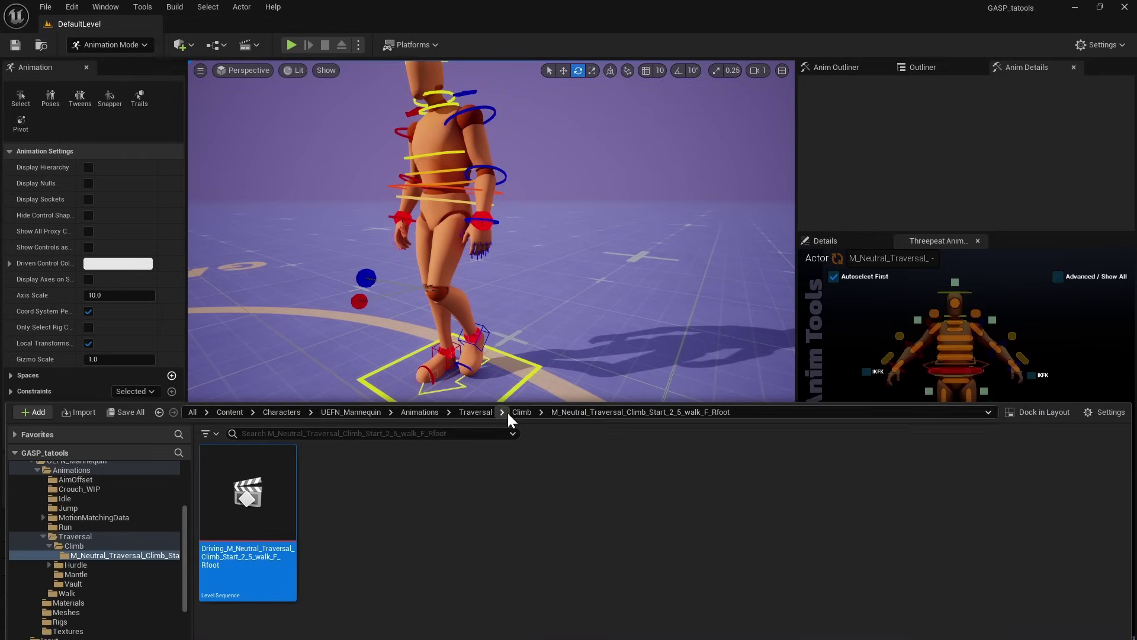
click(481, 412)
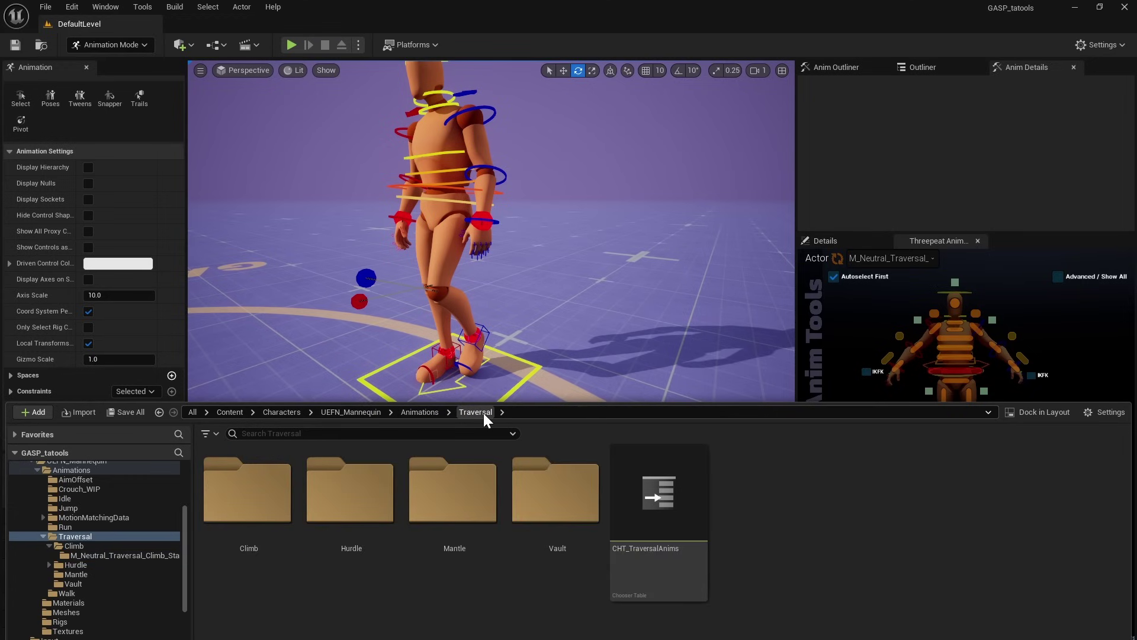
click(355, 517)
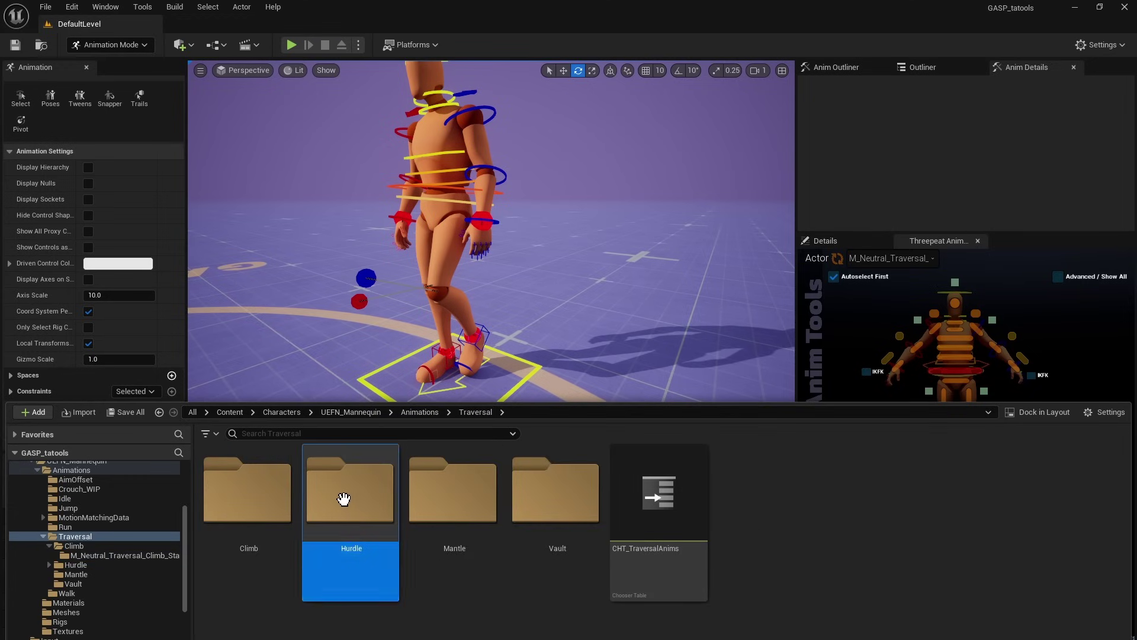
double_click(344, 500)
double_click(243, 498)
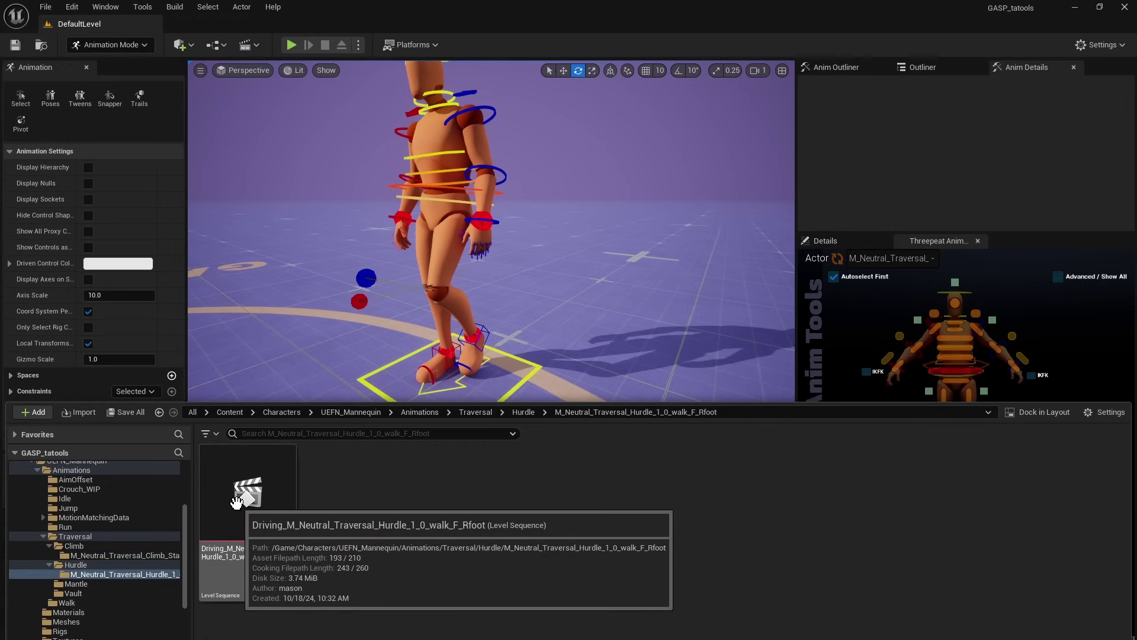
click(236, 502)
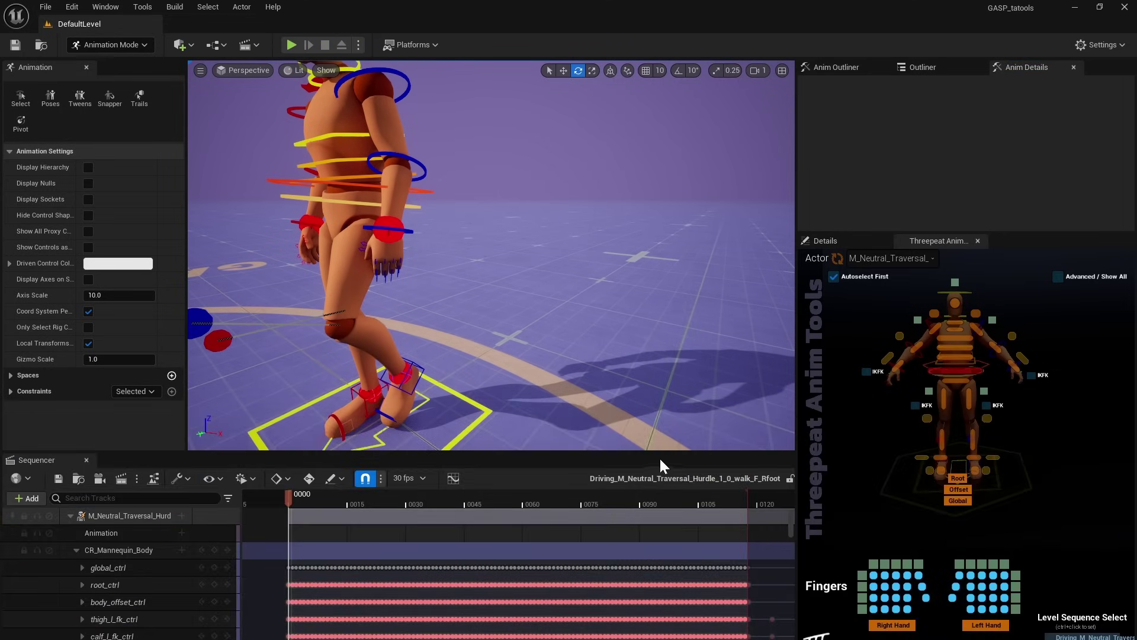
right_drag(468, 339, 414, 332)
Step: Preview the hurdle sequence, check climb-start via Level Sequence Select, then stop hurdle playback at 0068
key(space)
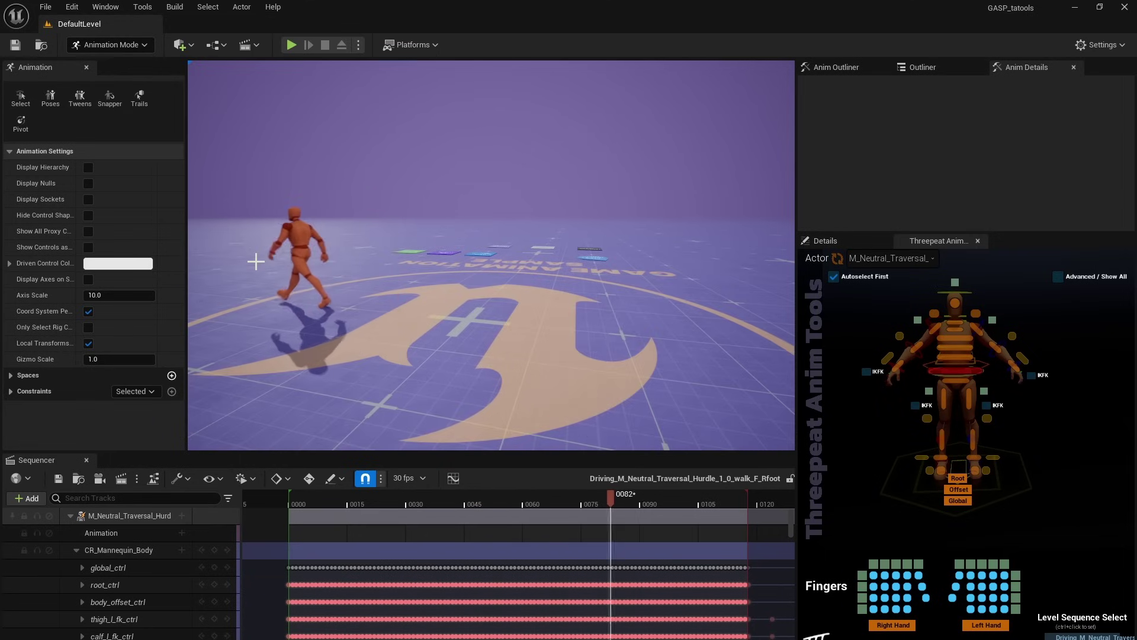
key(space)
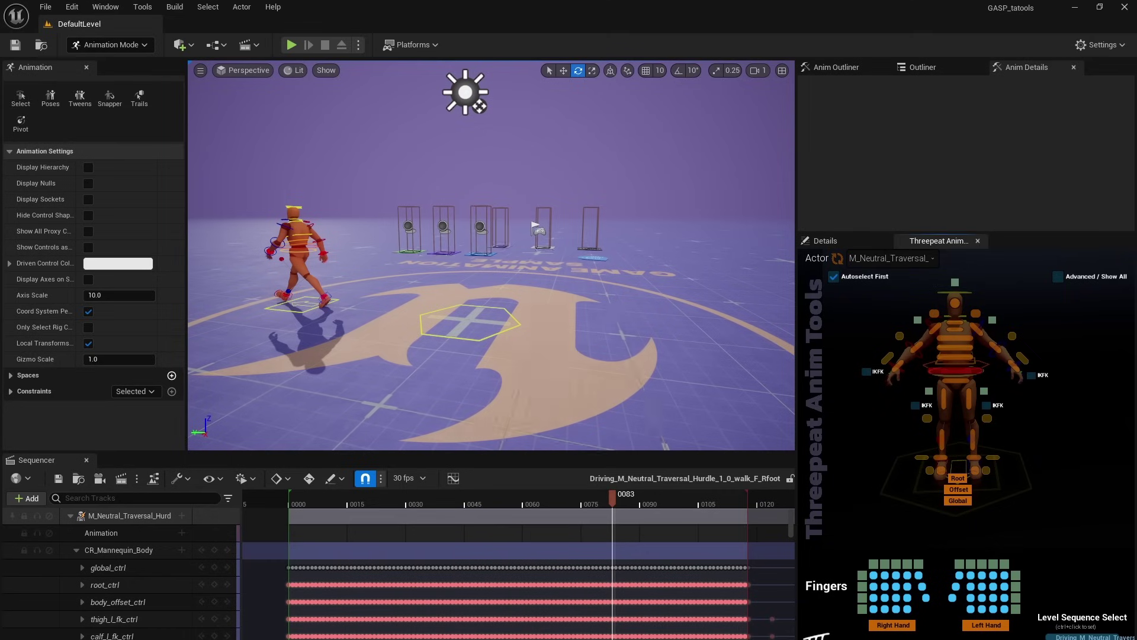
click(1090, 636)
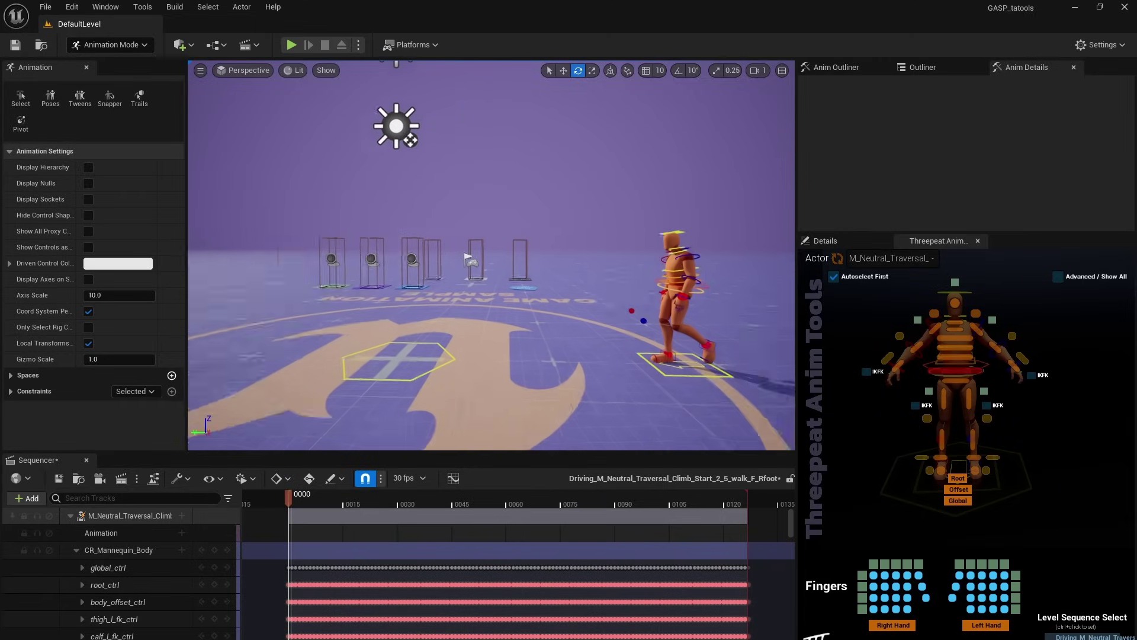
key(space)
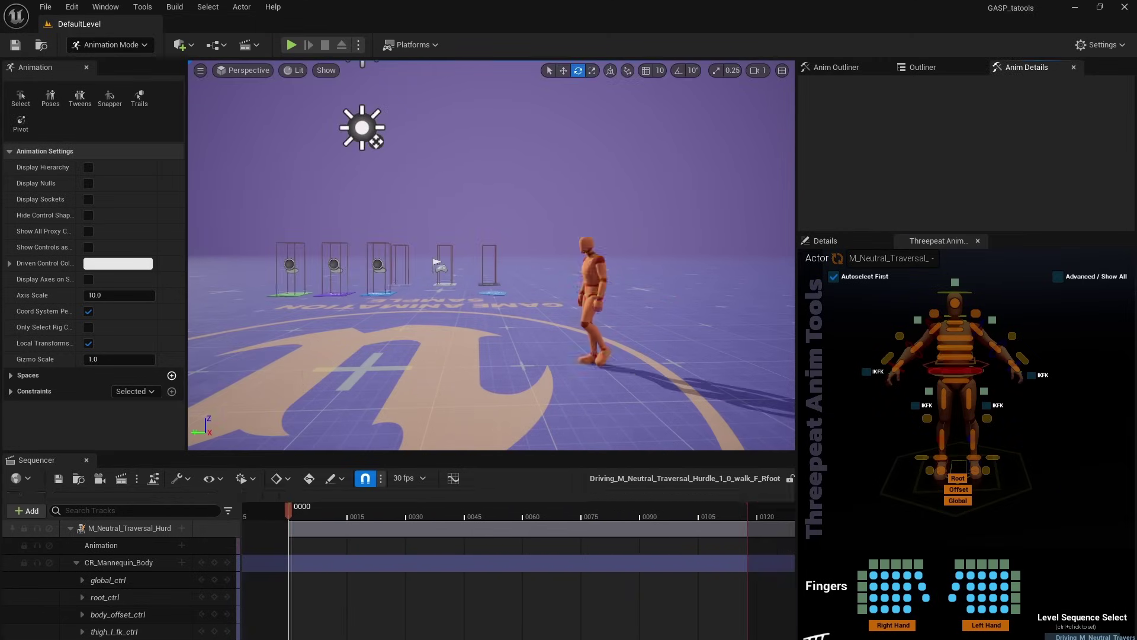
key(space)
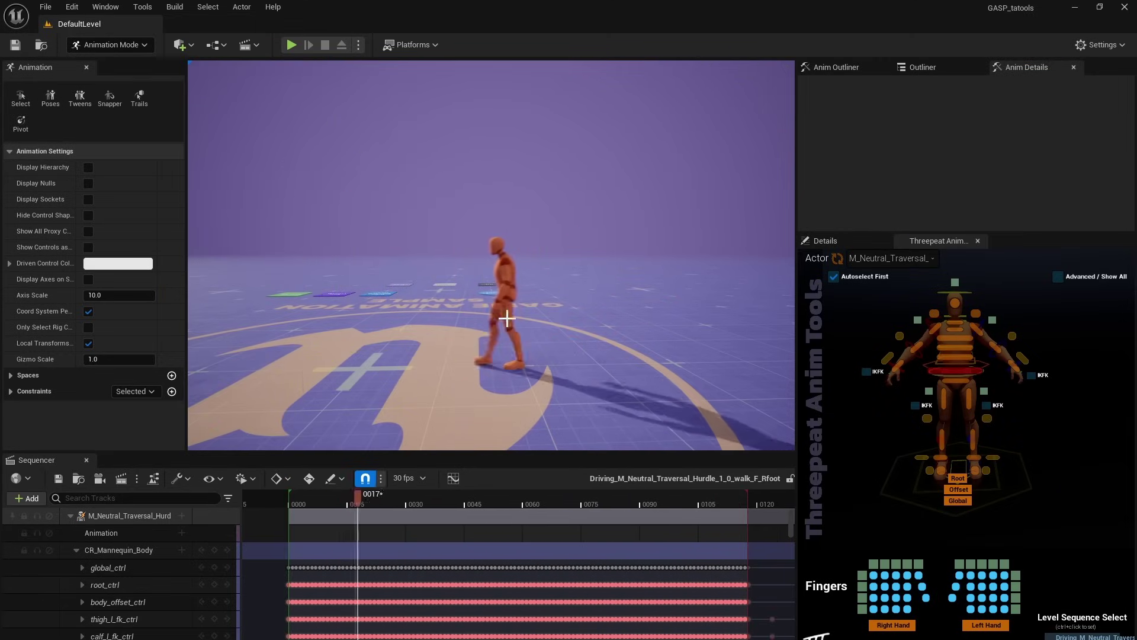
key(space)
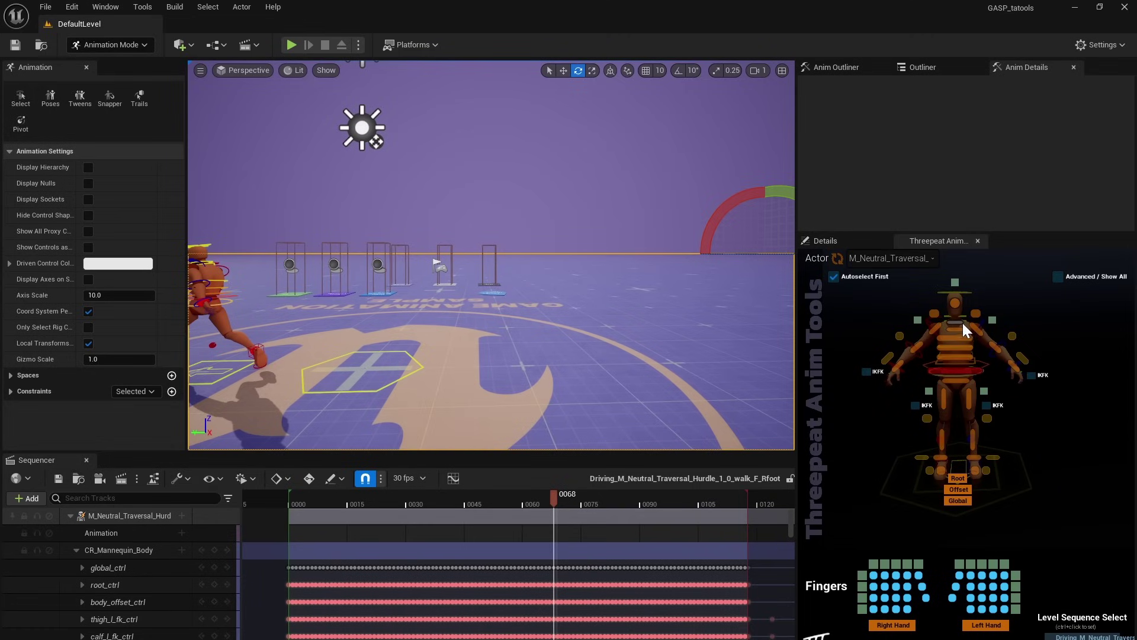
Step: Select the right leg's pole vector, foot IK and ball controls and frame the right foot
click(958, 479)
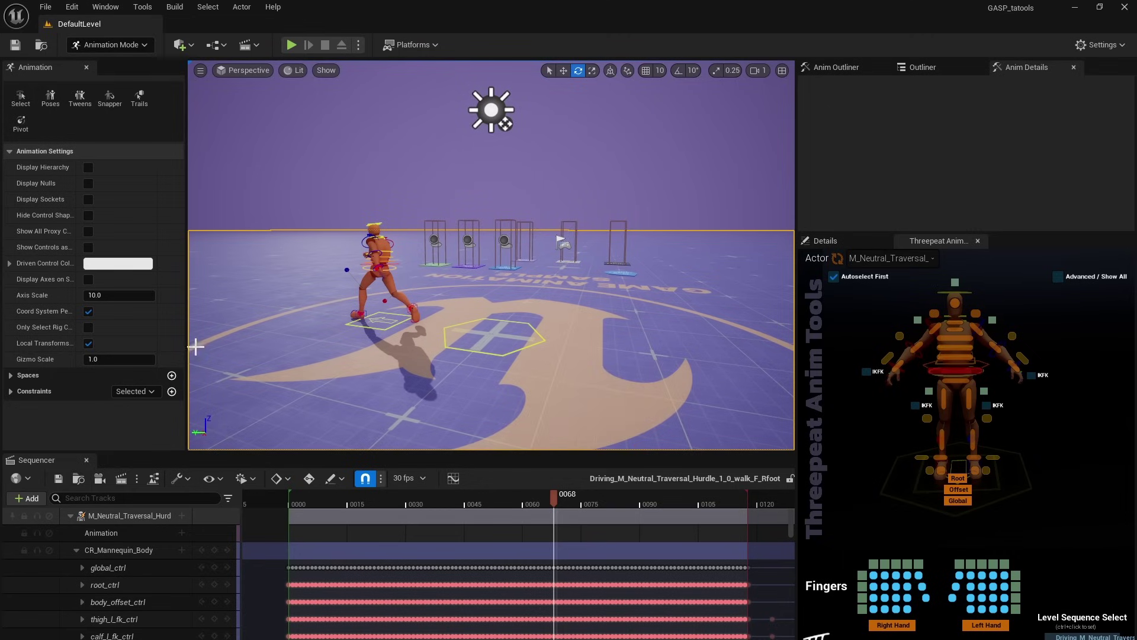
click(927, 418)
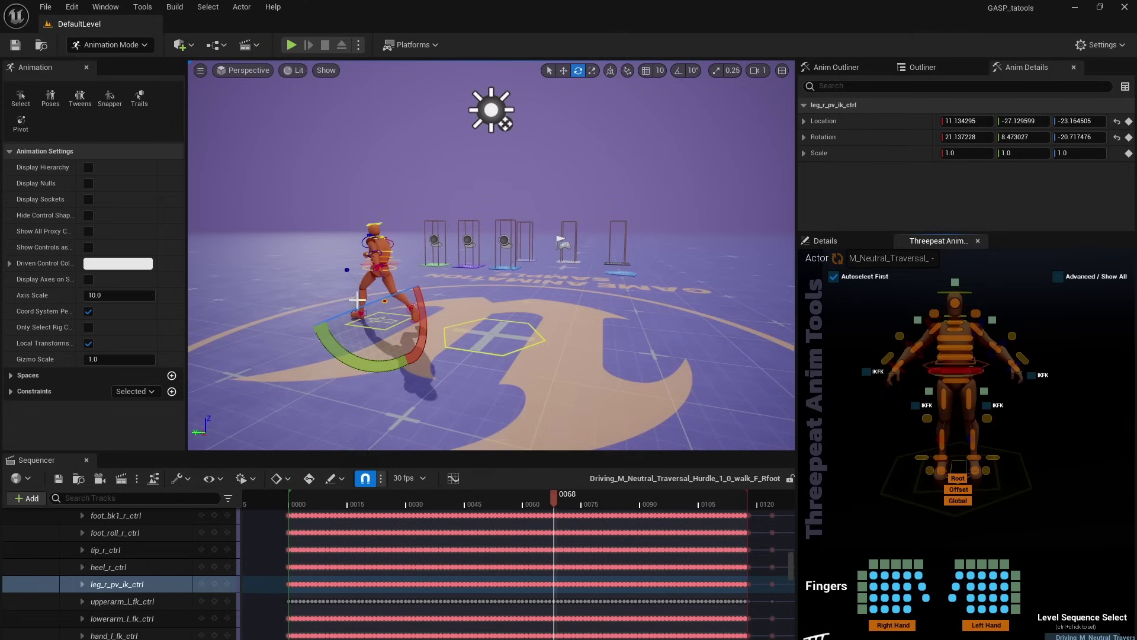
click(921, 457)
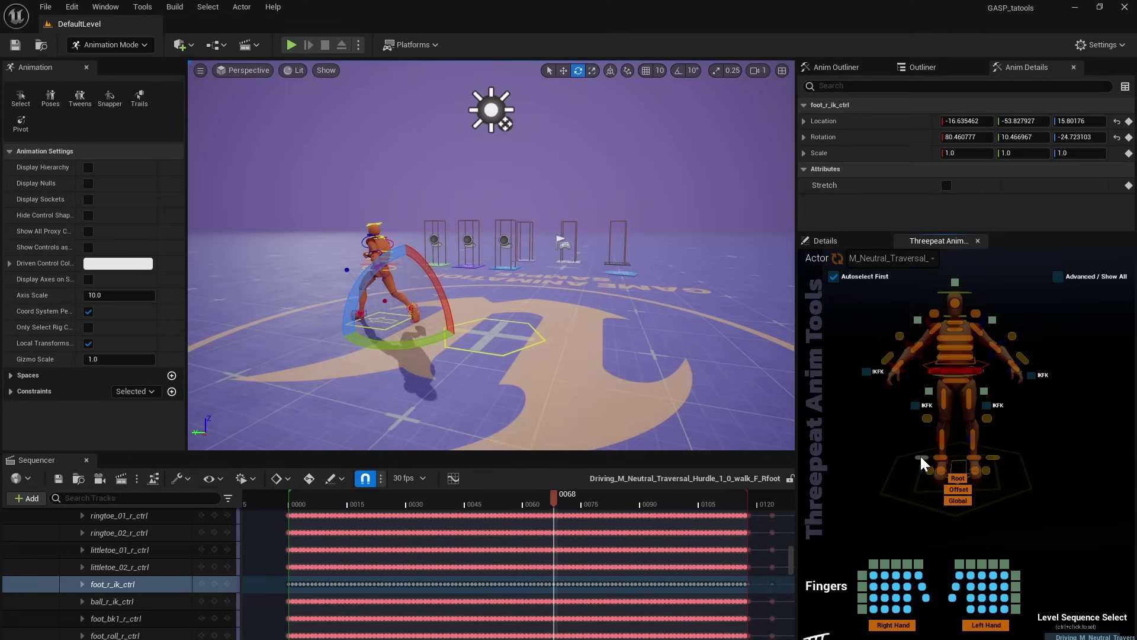
click(929, 470)
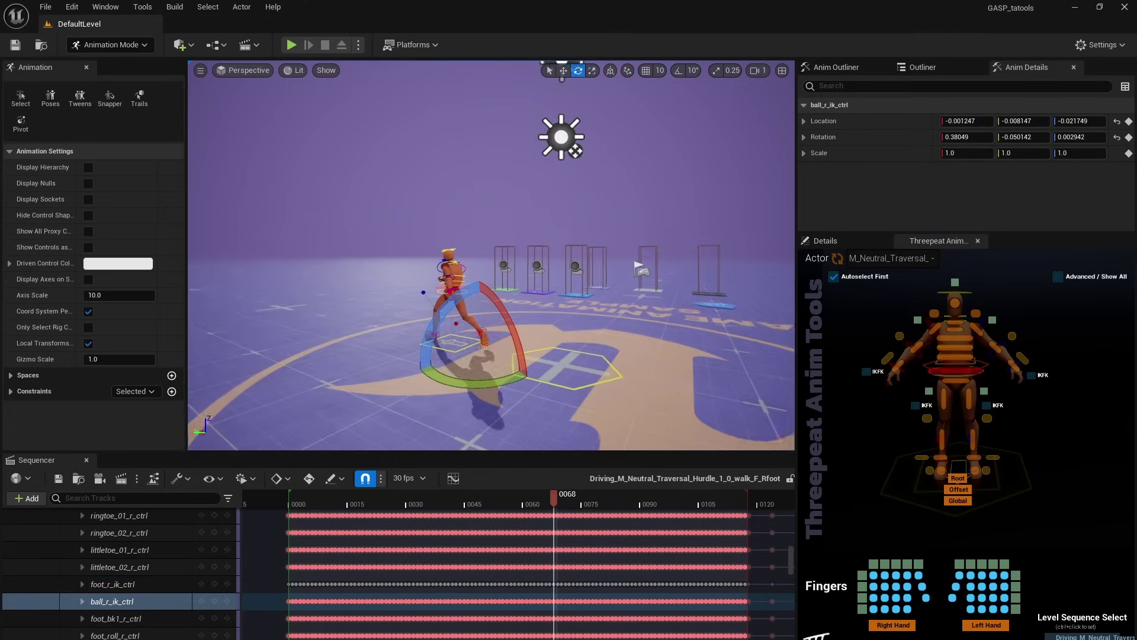
key(f)
click(924, 461)
click(929, 468)
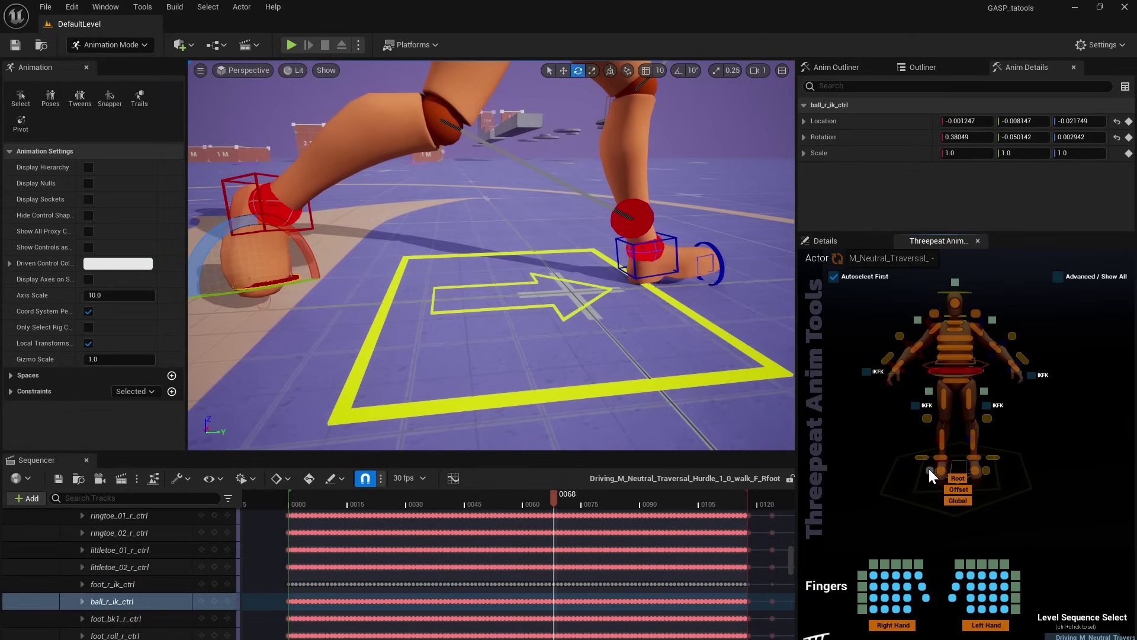
Step: Enable IK/FK switching for one leg, leaving the right arm off, and show the picker's Actor list
click(866, 372)
click(865, 372)
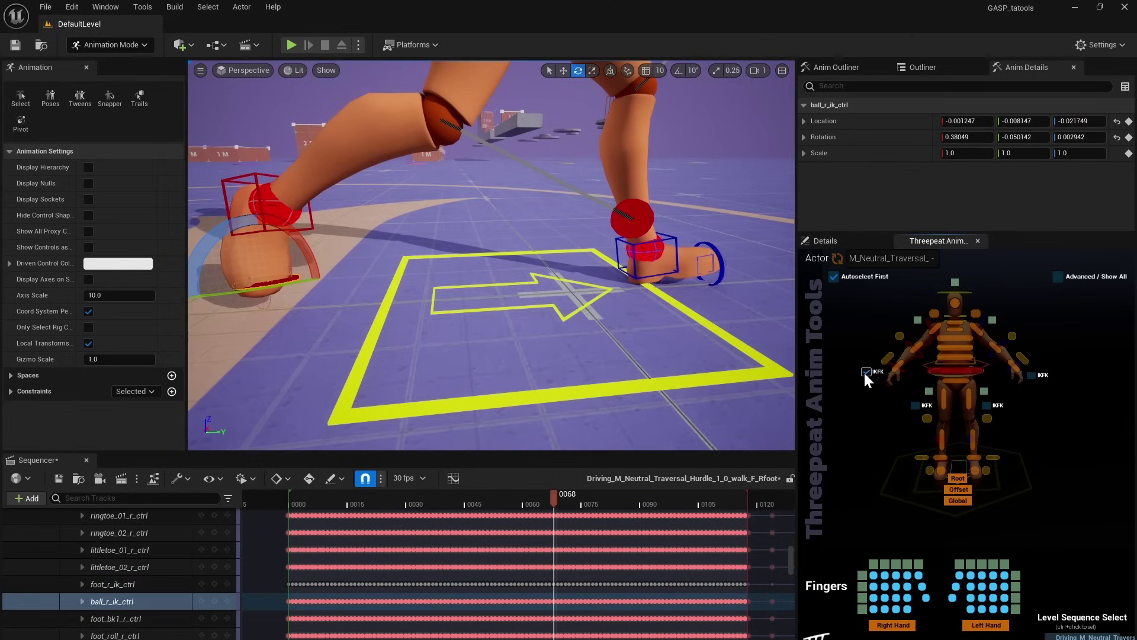
click(916, 404)
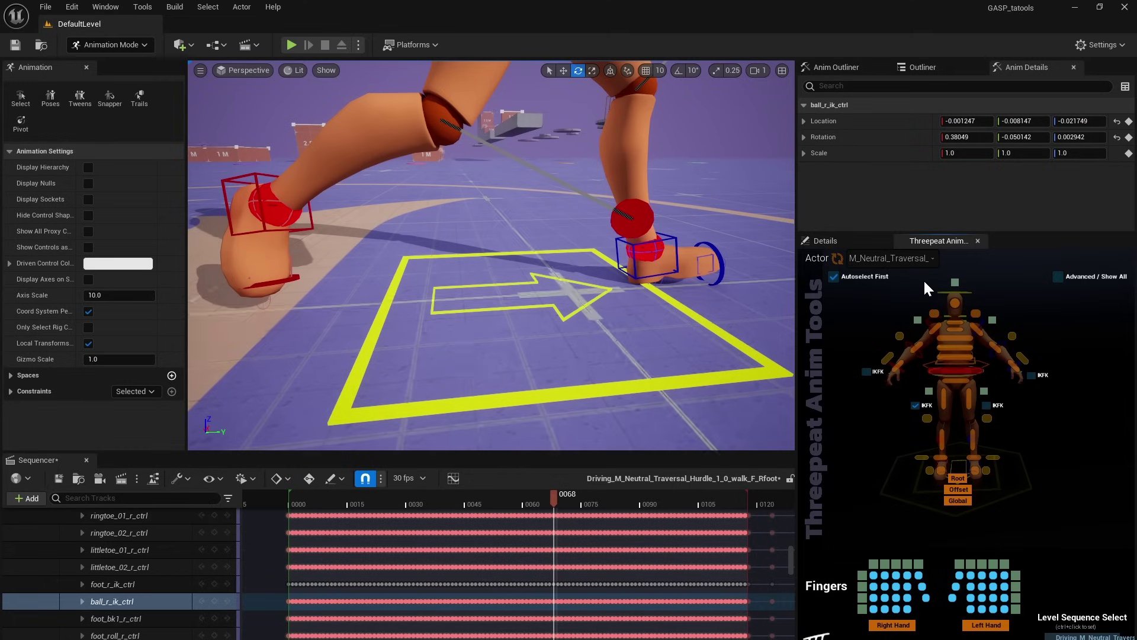
click(875, 258)
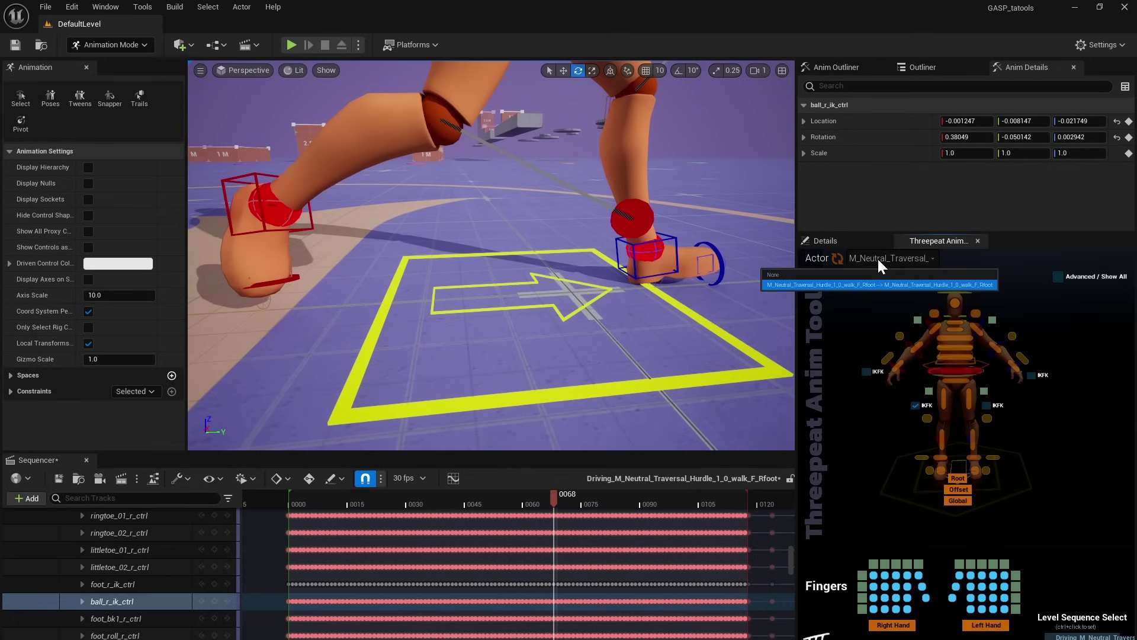
Step: Resize the Outliner/picker split and pick the victim's spine so the picker drives the victim
click(847, 307)
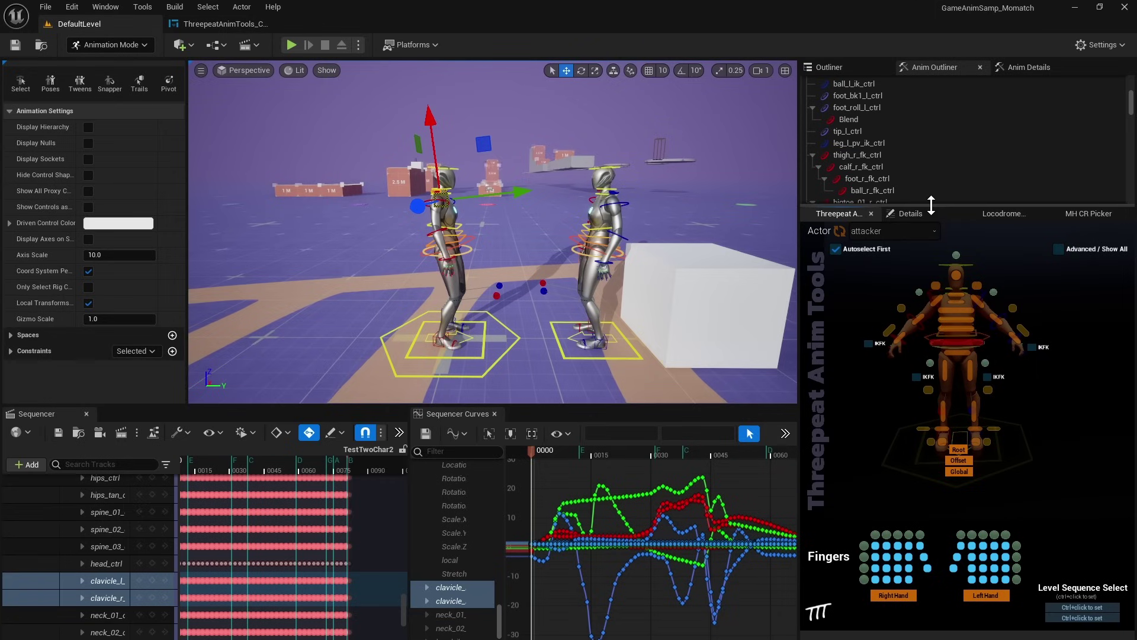
drag(931, 206, 933, 236)
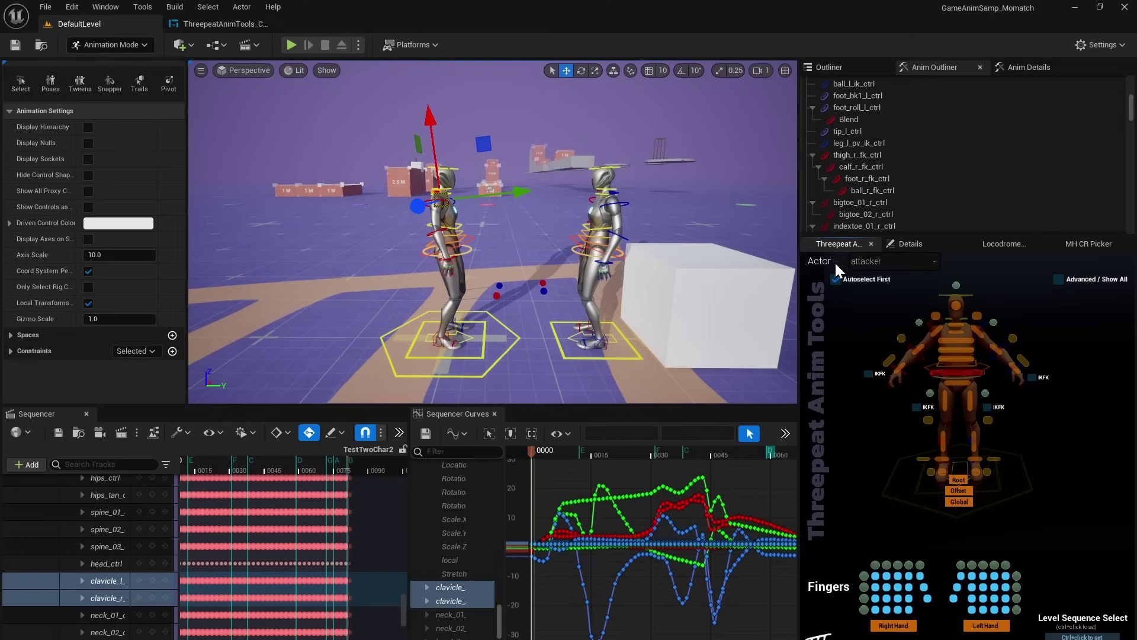
click(958, 347)
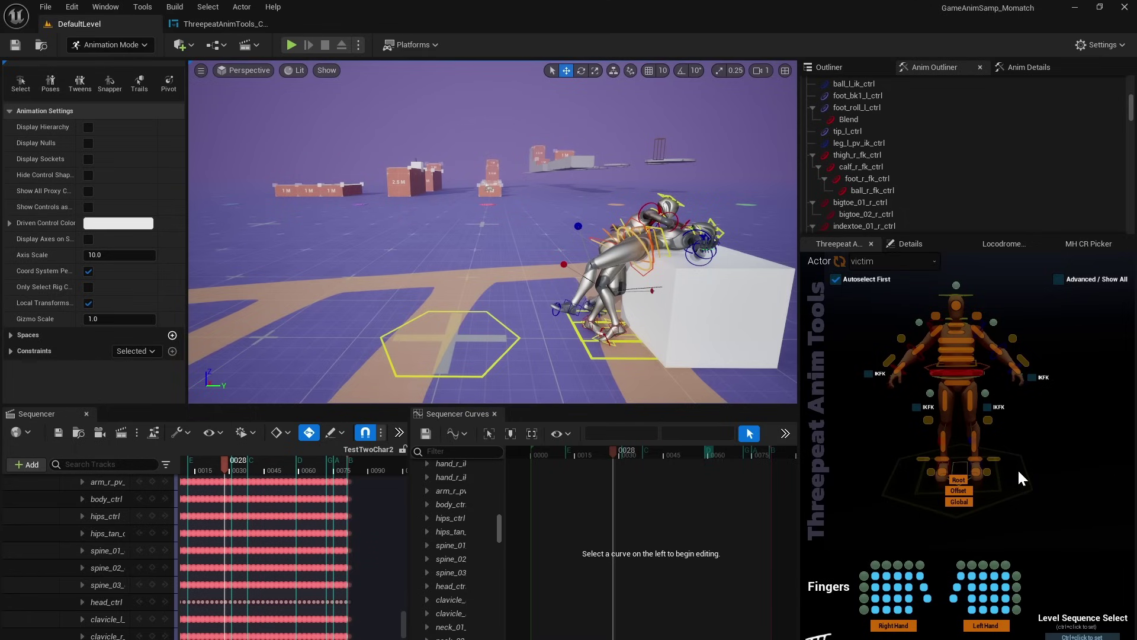
Step: Enable Advanced / Show All in the picker and load the attacker's global_ctrl curves
click(1059, 278)
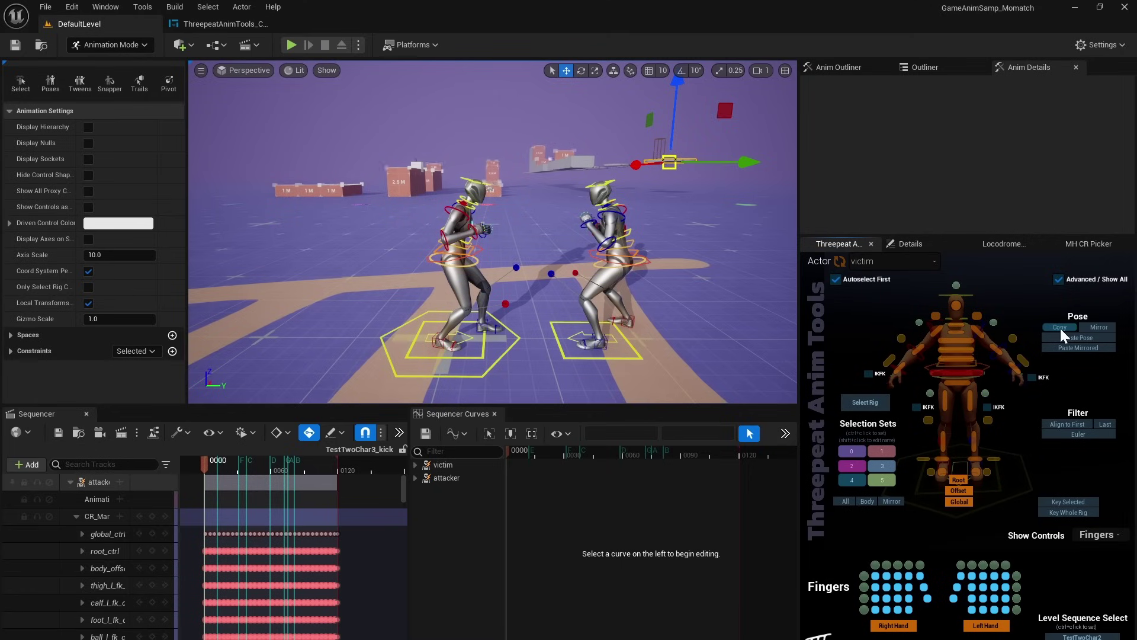
click(1075, 434)
click(112, 536)
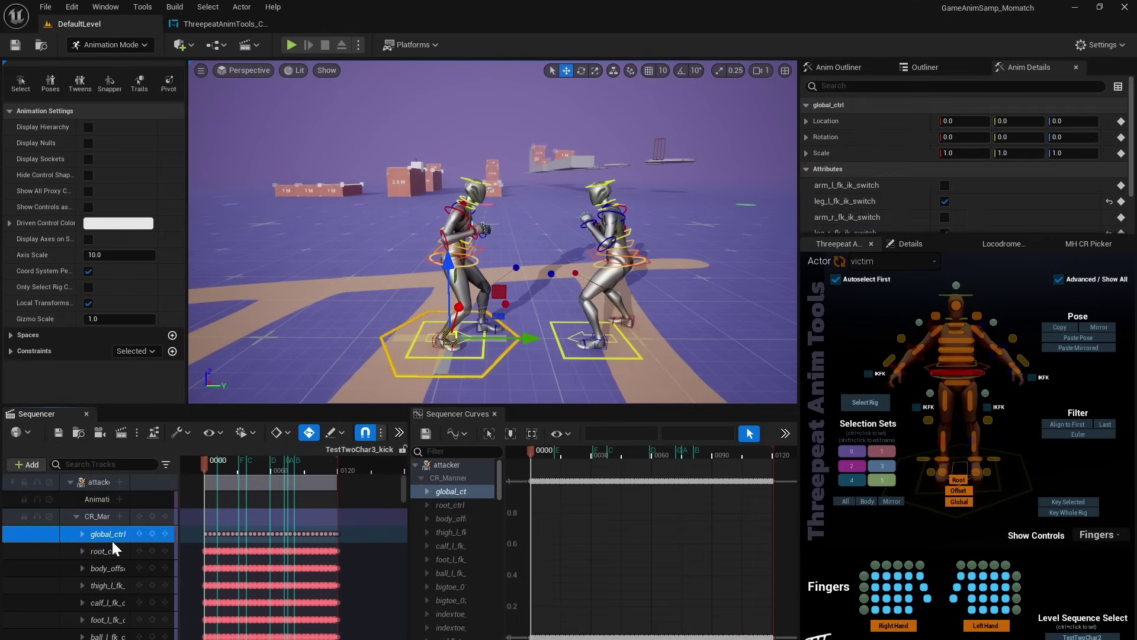
Step: Look through the curve editor's Filter list from the right-click menu, then close it
right_click(687, 527)
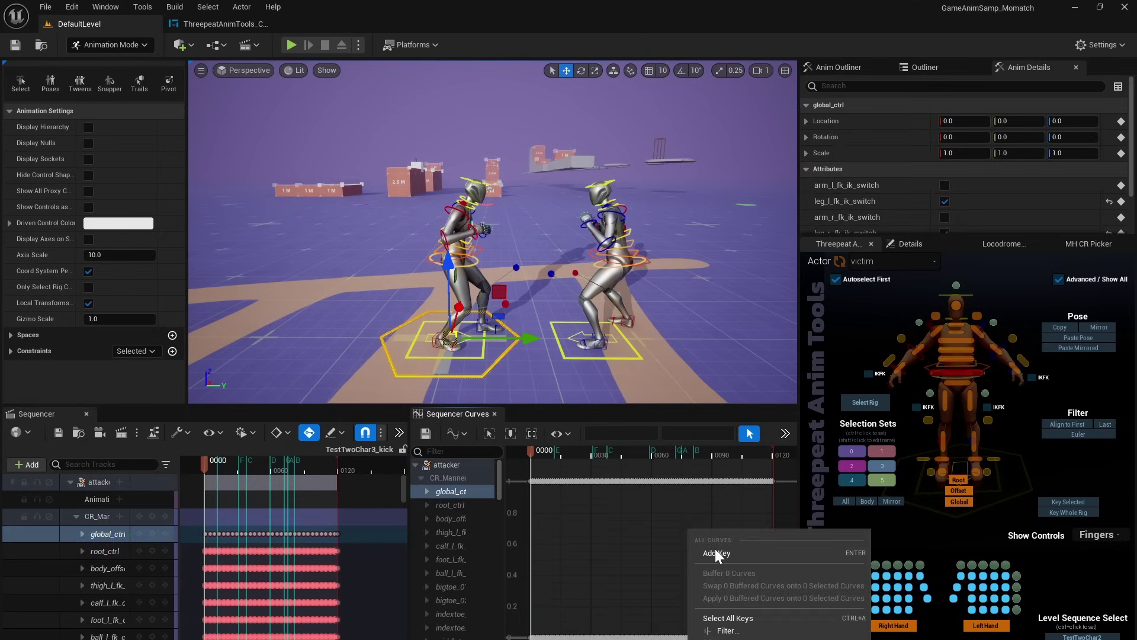
click(734, 631)
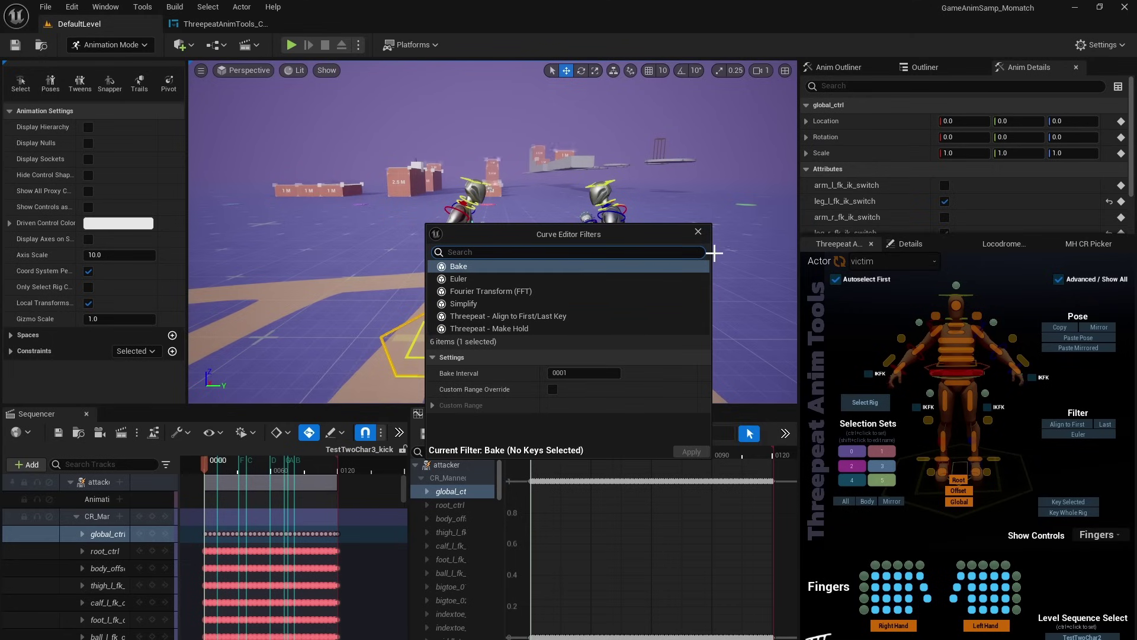
click(699, 234)
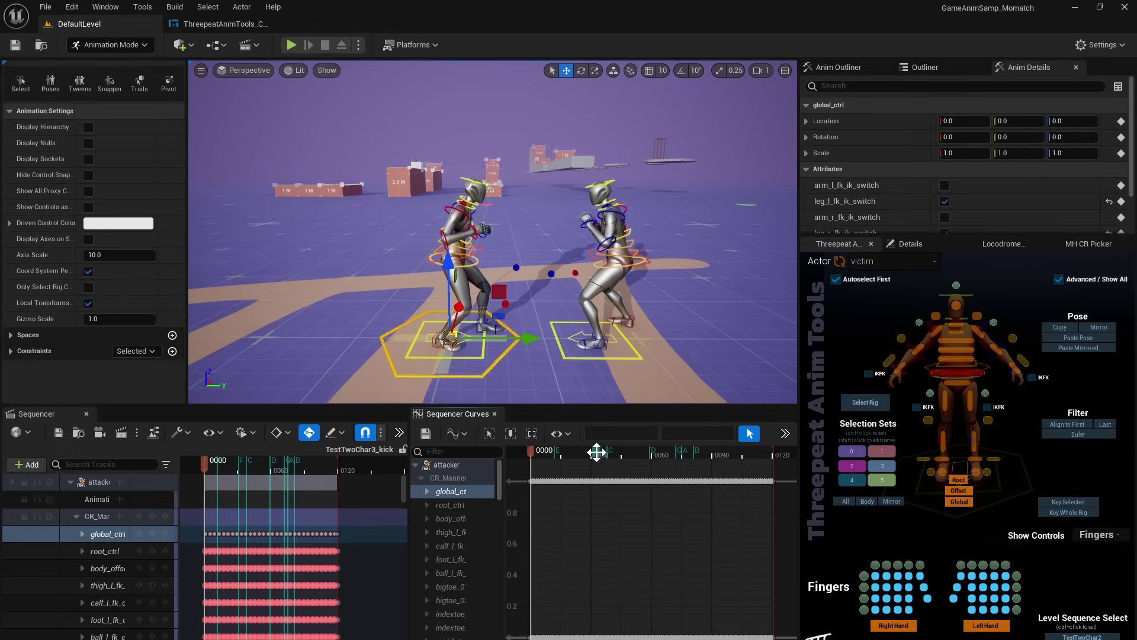
Step: Euler-filter all thigh_l_fk_ctrl keys, deselect them, and select the attacker's whole rig
click(104, 585)
click(655, 485)
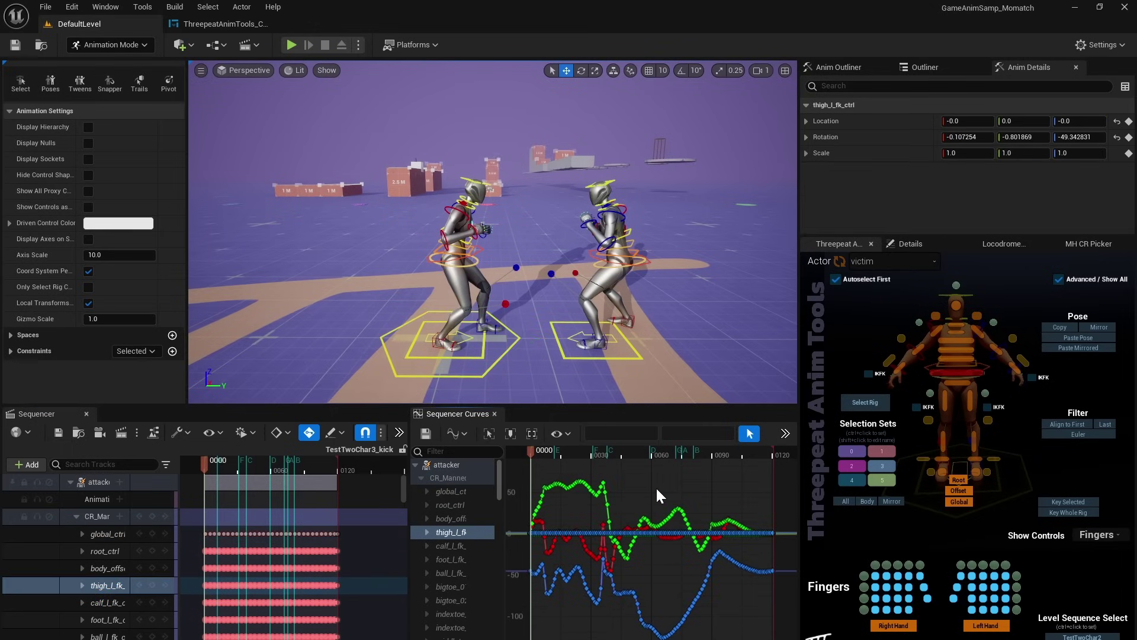
key(ctrl+a)
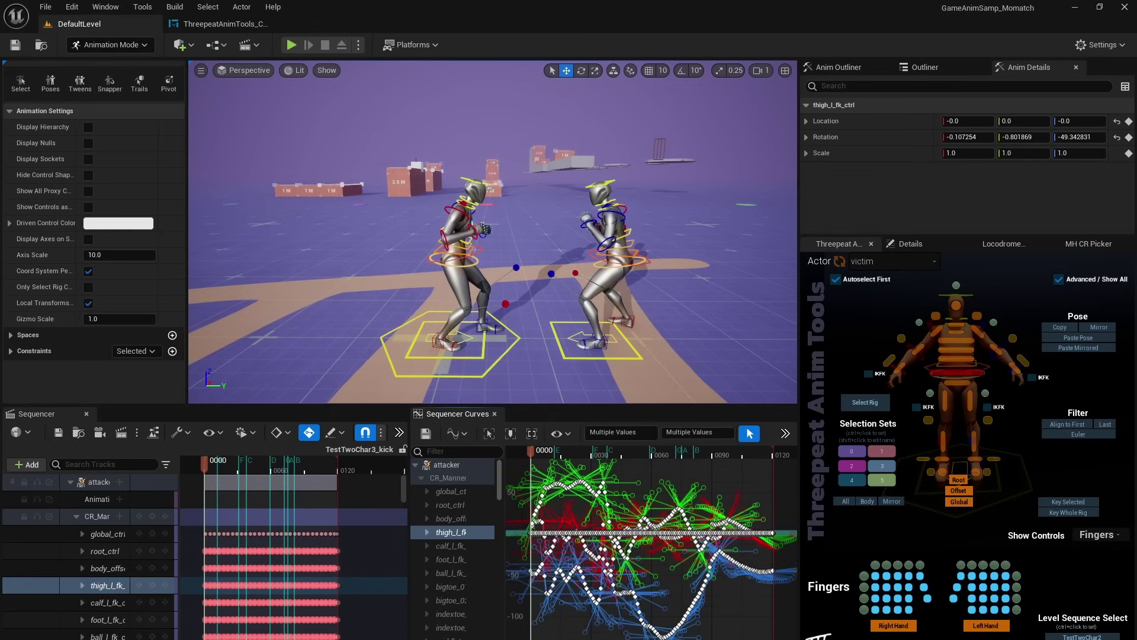
click(1078, 434)
click(709, 493)
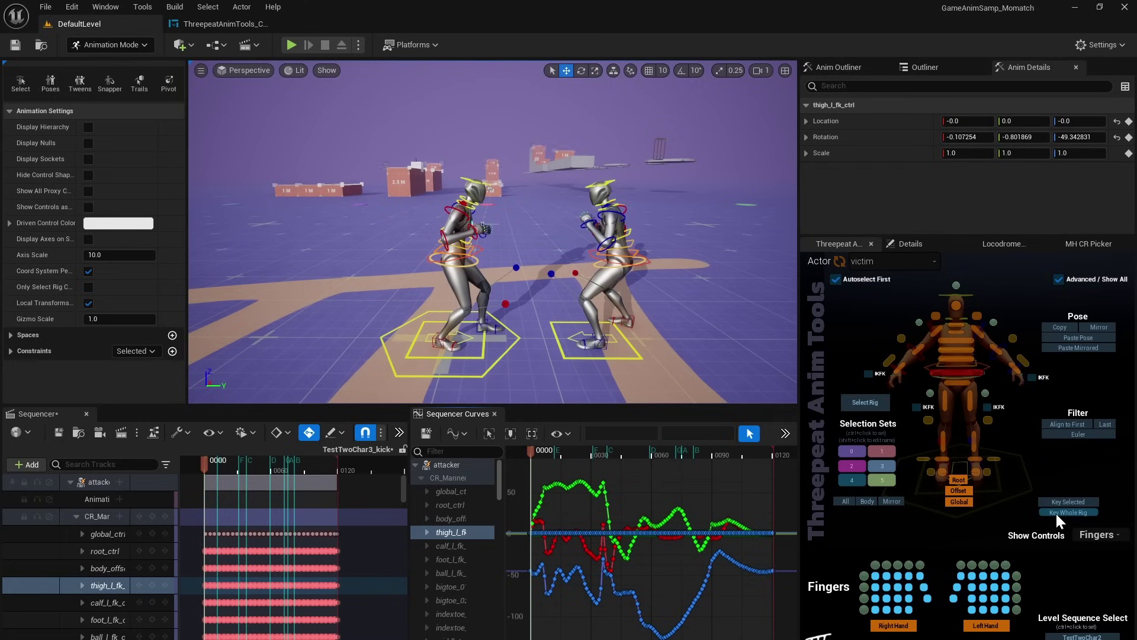
click(865, 403)
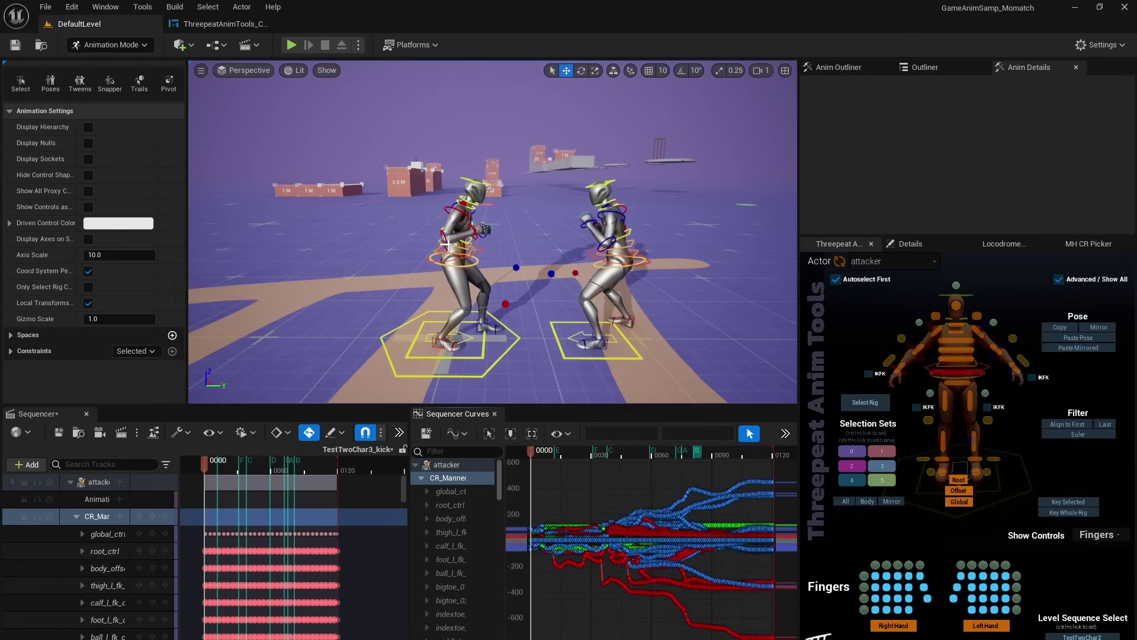
Step: Switch the picker's Actor to the victim and select its spine controls
click(880, 265)
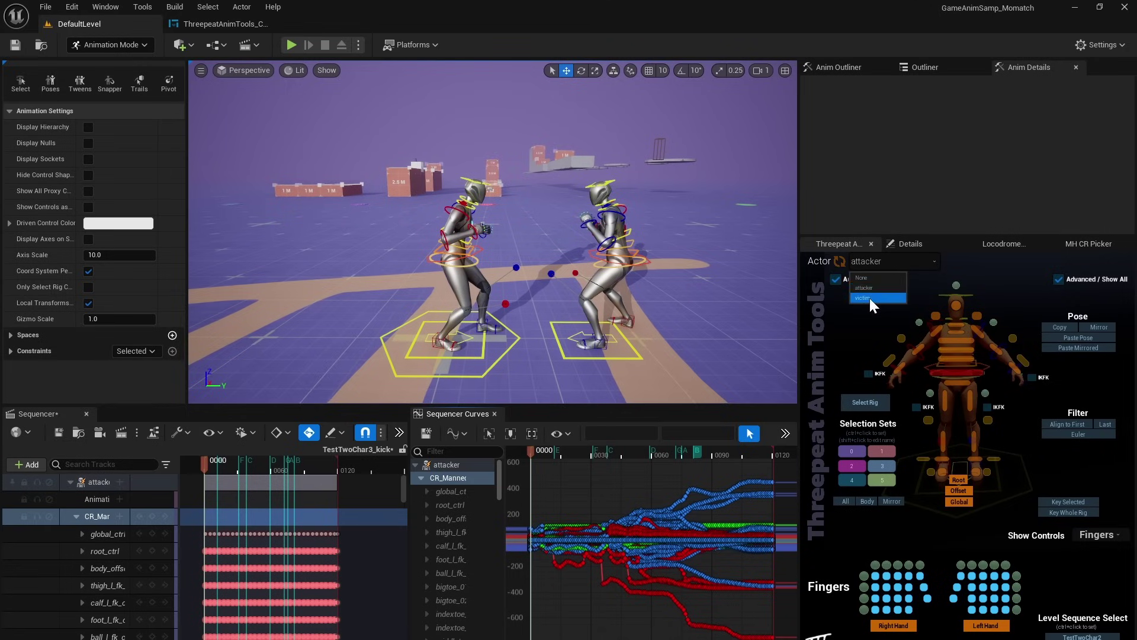
click(870, 298)
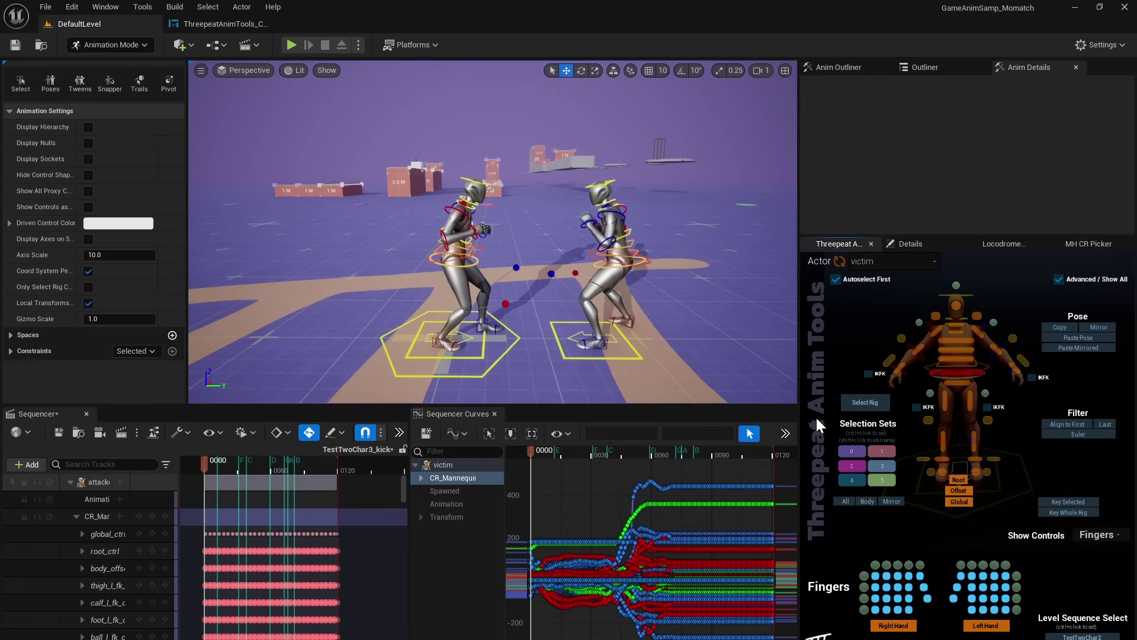
scroll(731, 325, up, 10)
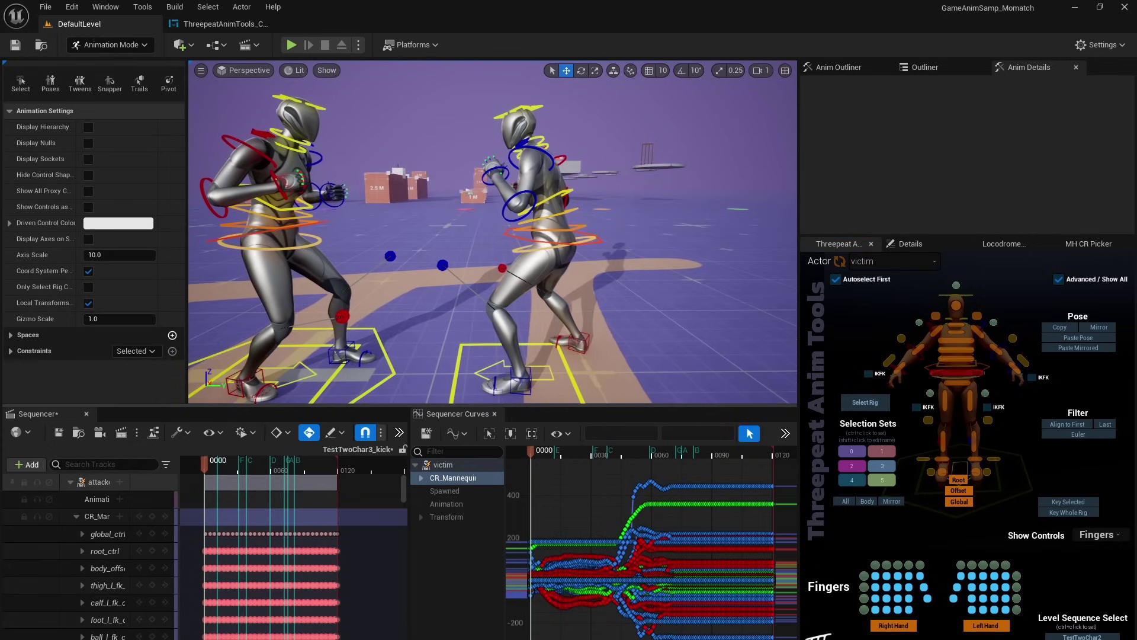
click(951, 357)
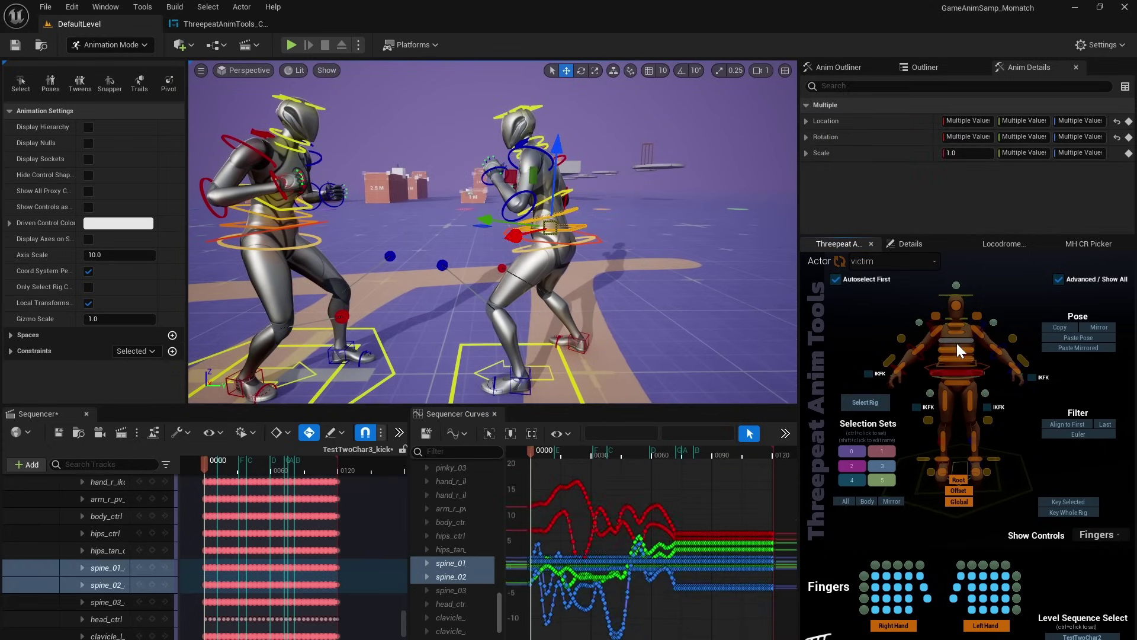
Step: Store the spine controls in selection set 0, named 'spine'
click(854, 452)
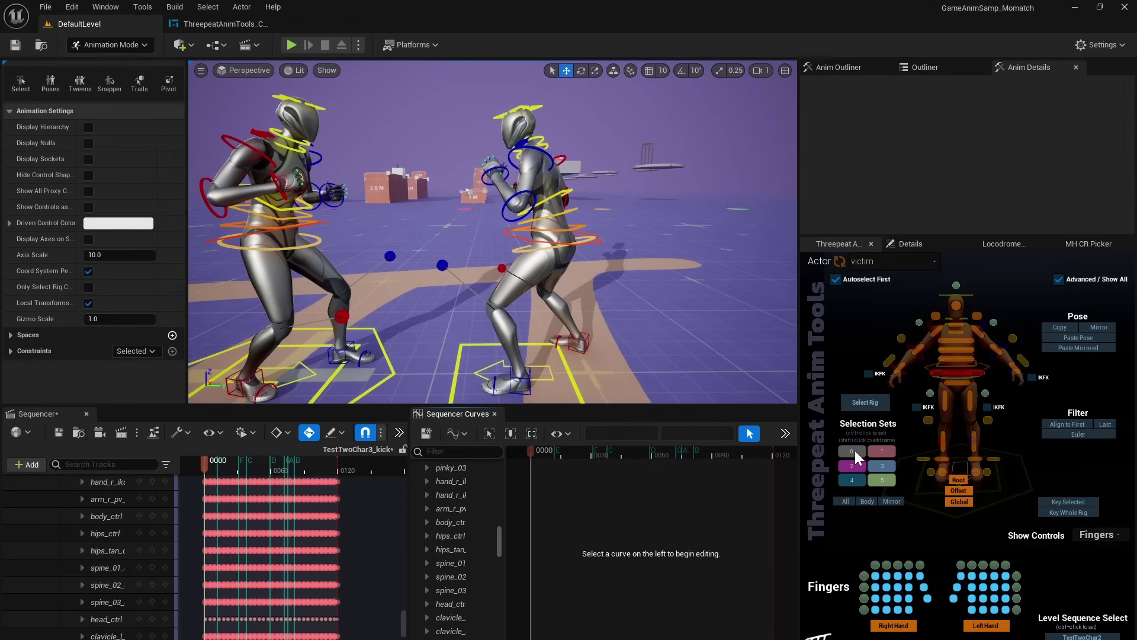
click(855, 450)
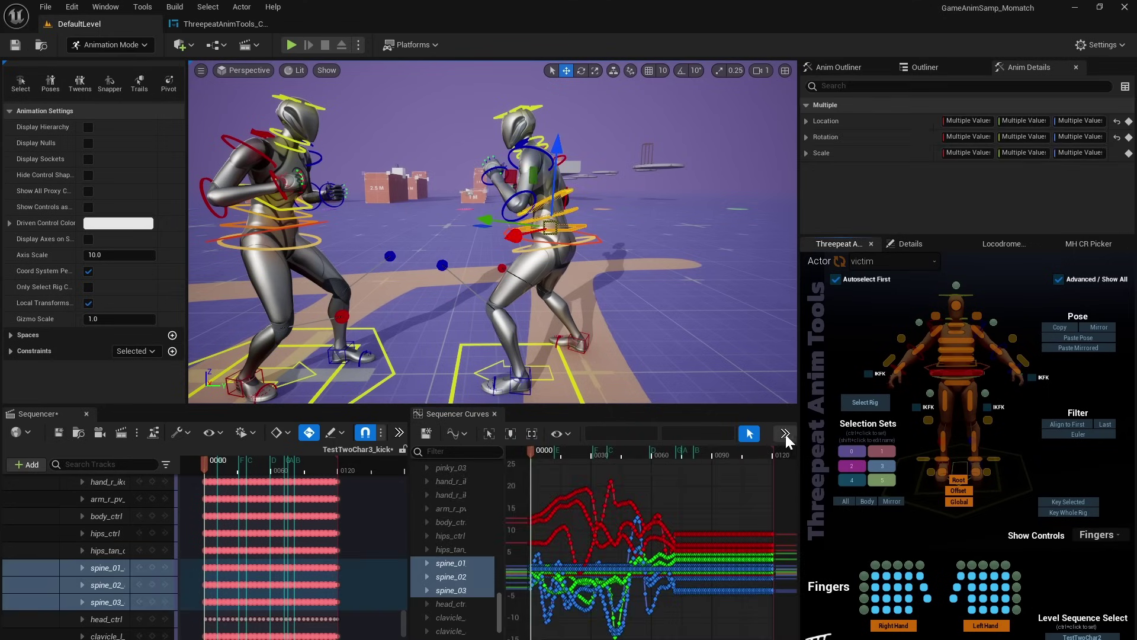
click(858, 453)
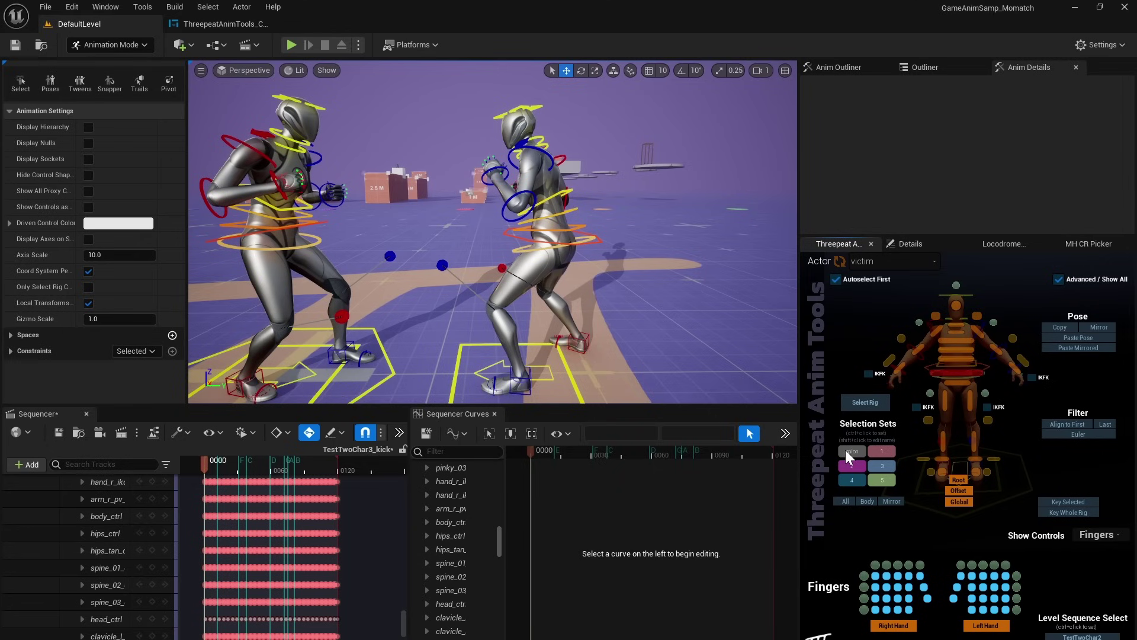
text(ne)
key(Return)
click(854, 452)
Step: Rotate the victim's torso forward as a test, then undo the bend
key(r)
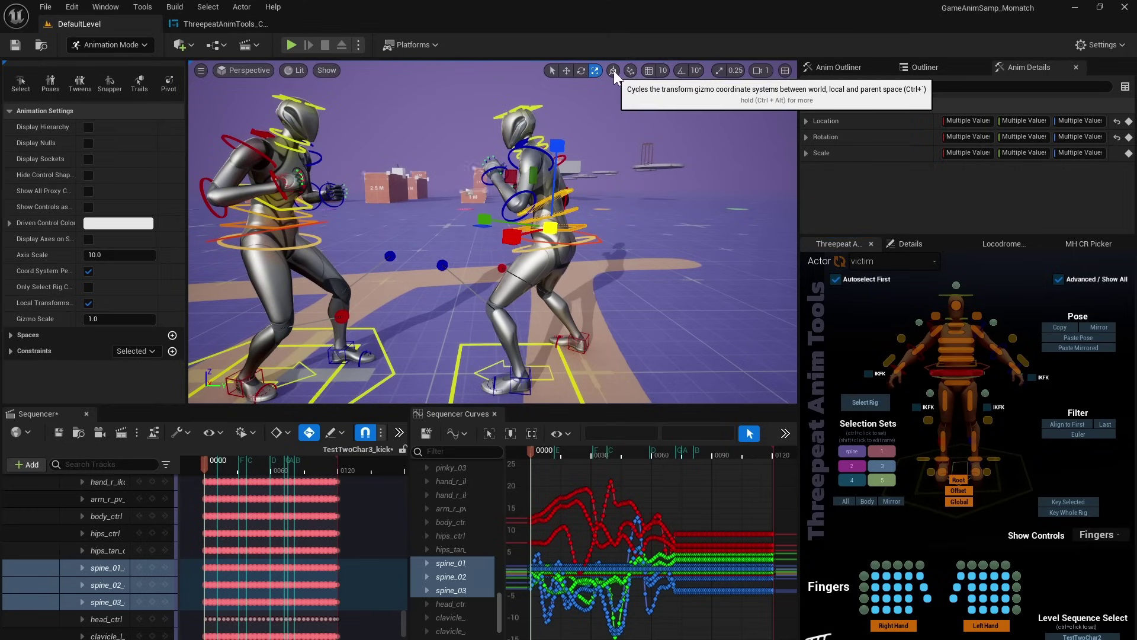
key(e)
drag(603, 186, 577, 179)
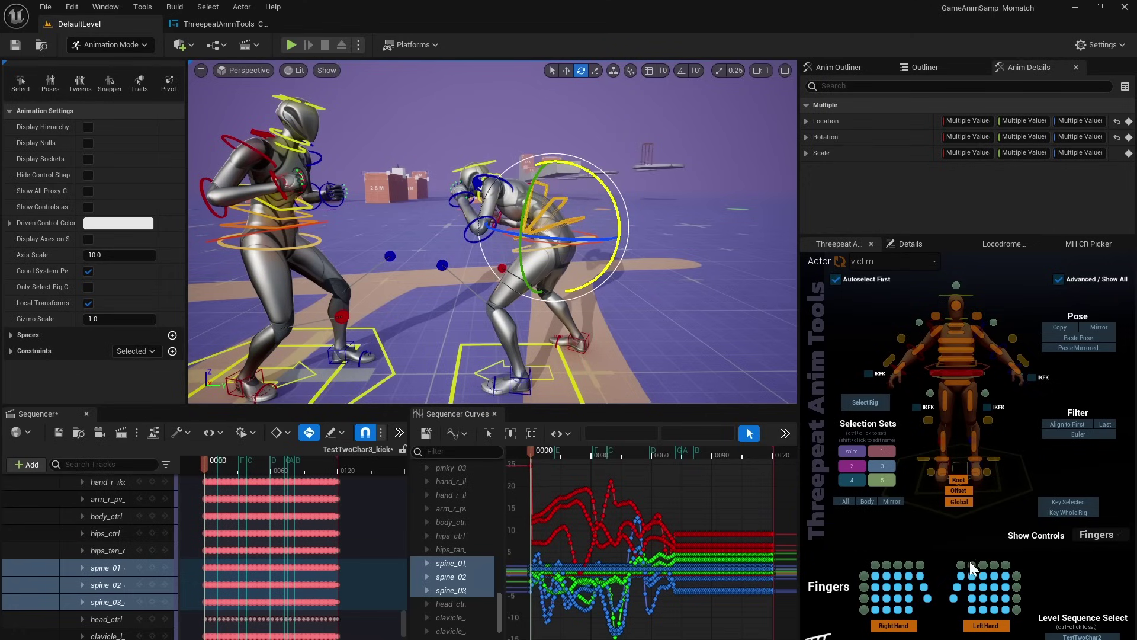
key(ctrl+z)
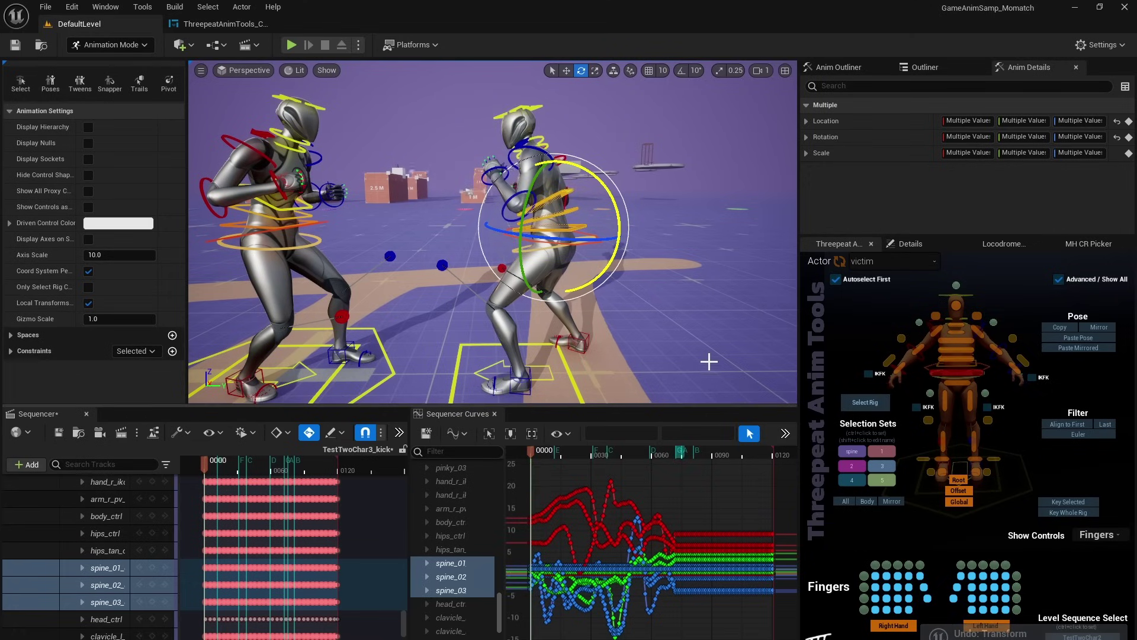
Step: Select both of the victim's clavicle controls and frame a close front view of the shoulders
click(936, 315)
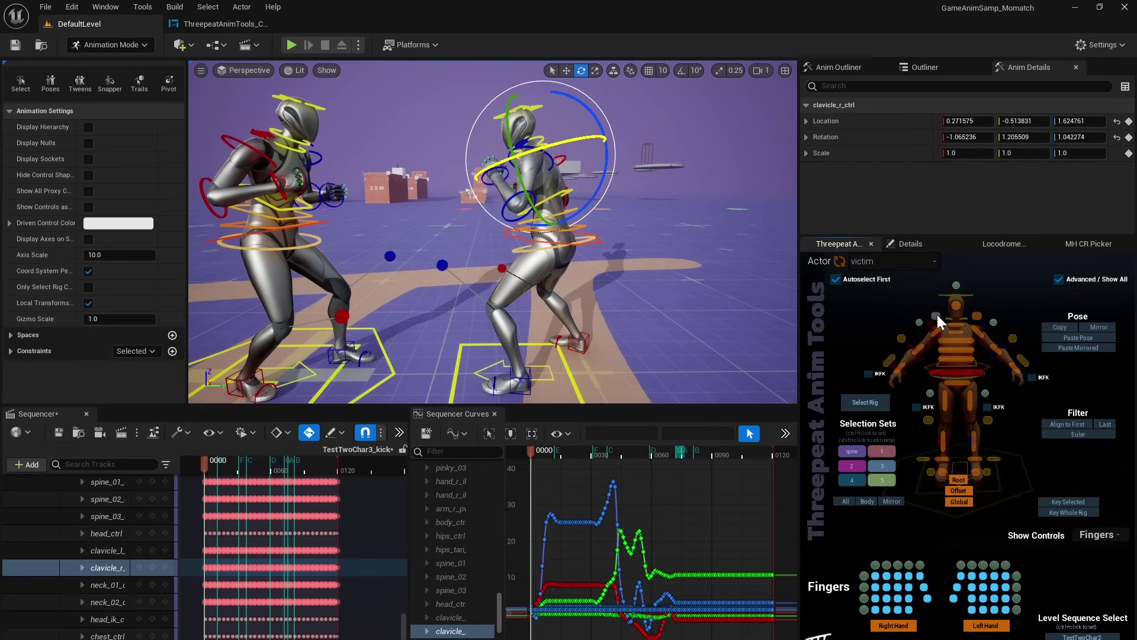
shift+click(977, 316)
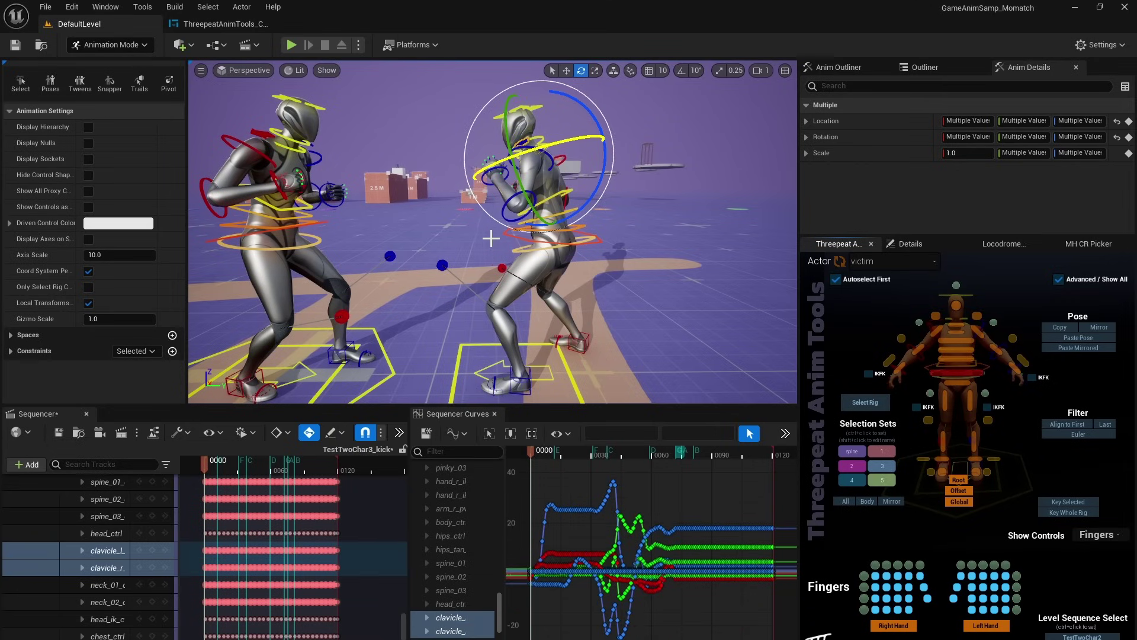
key(f)
alt+drag(490, 243, 491, 323)
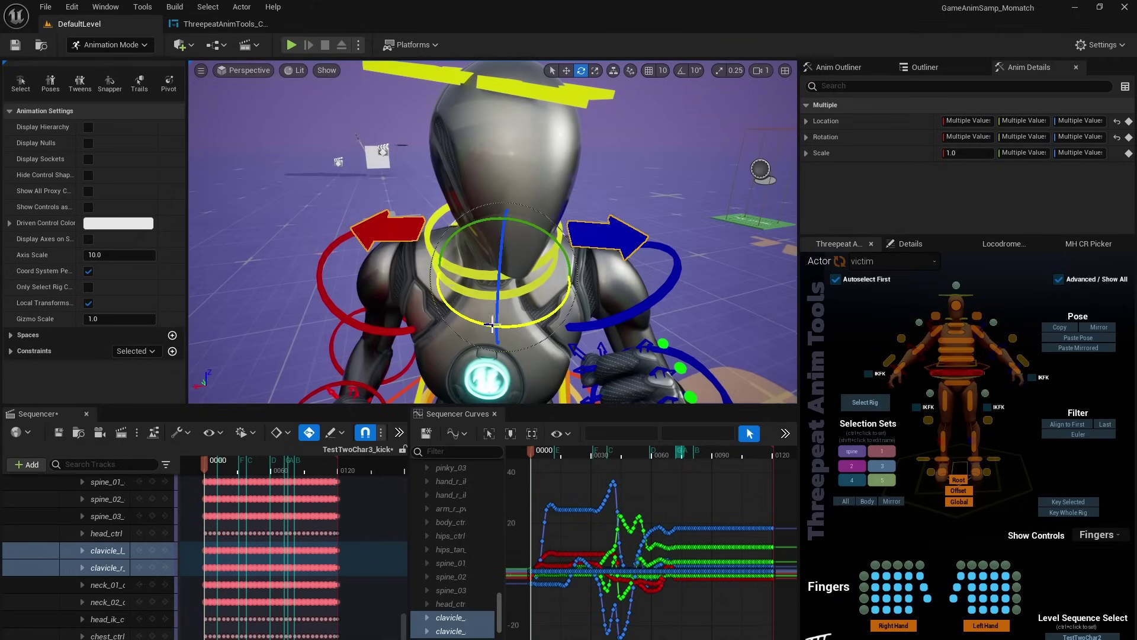
Step: Save the clavicles as selection set 1 'clavs', cycle the gizmo space, and test-rotate them
click(878, 454)
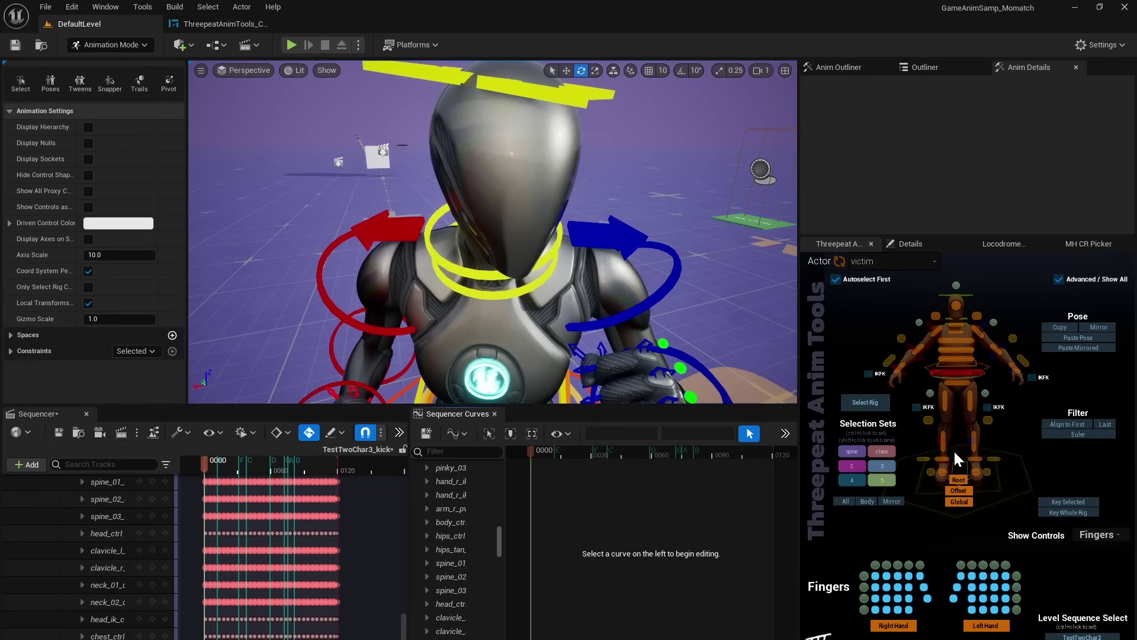
click(885, 451)
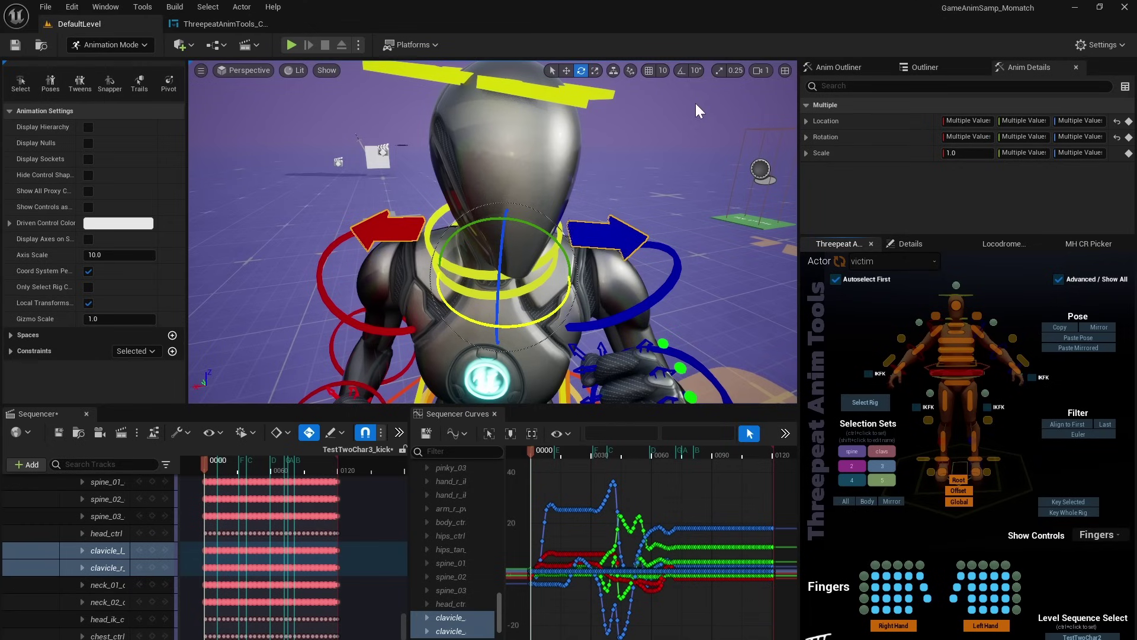
click(613, 72)
click(613, 72)
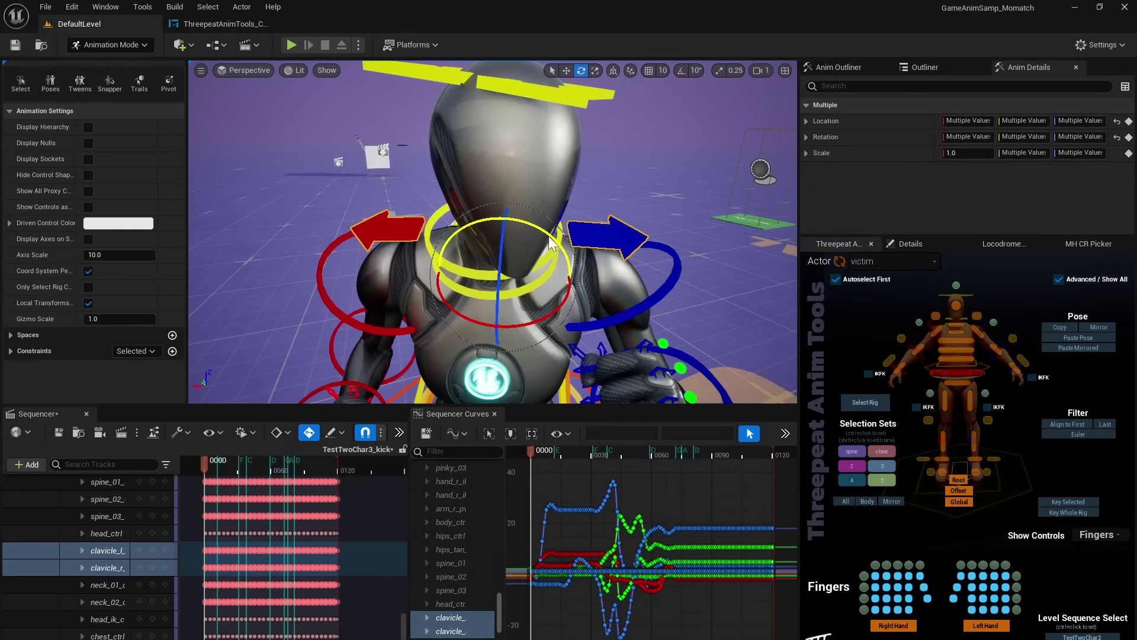
mouse_move(548, 236)
mouse_down()
mouse_move(493, 234)
mouse_move(554, 249)
mouse_move(506, 240)
mouse_move(527, 241)
mouse_up()
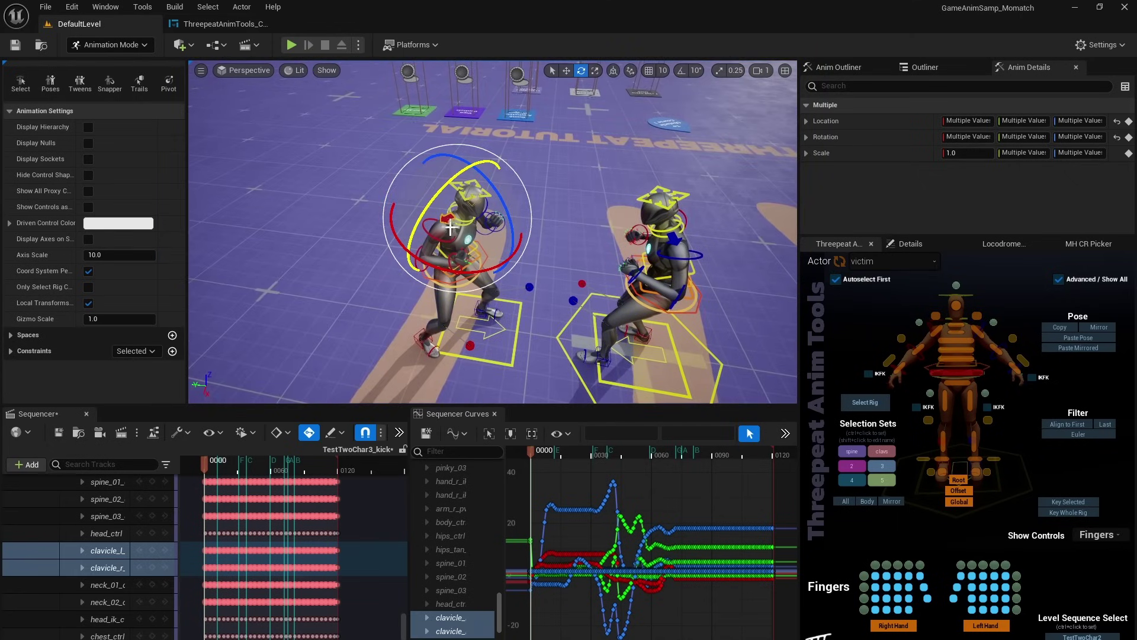
Step: Select the victim's Body controls and copy its pose
click(865, 504)
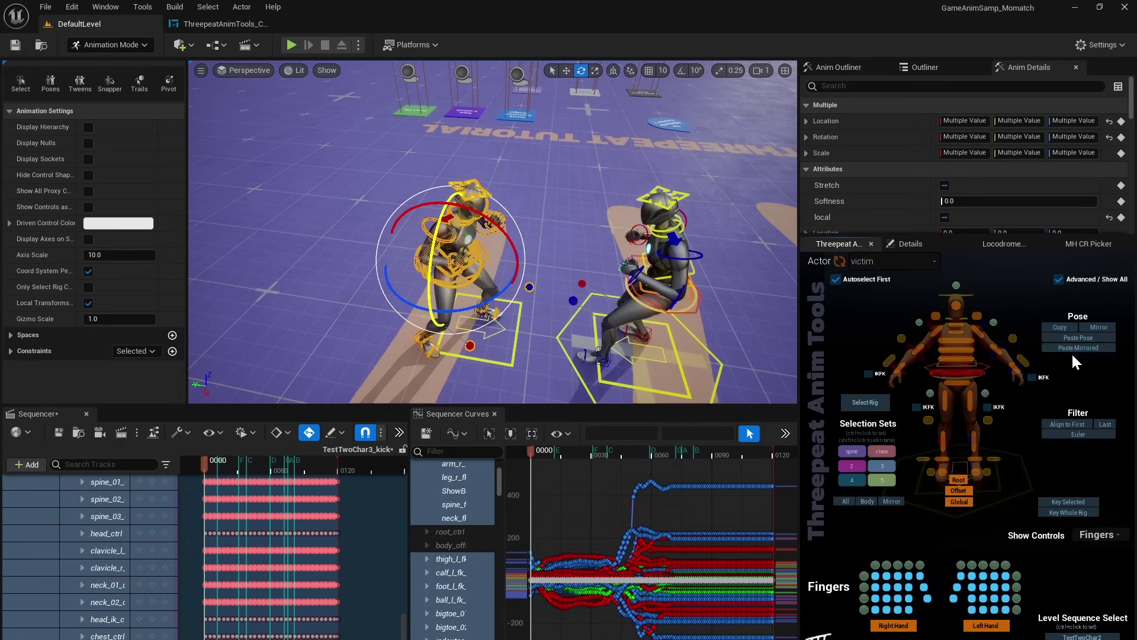
click(1098, 327)
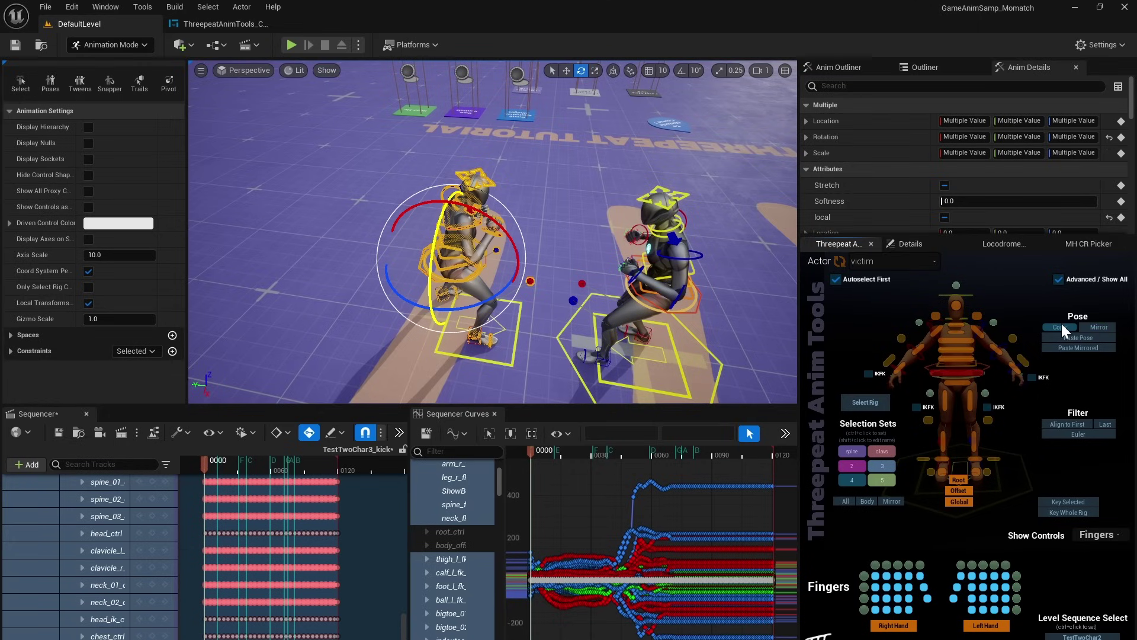
click(1090, 326)
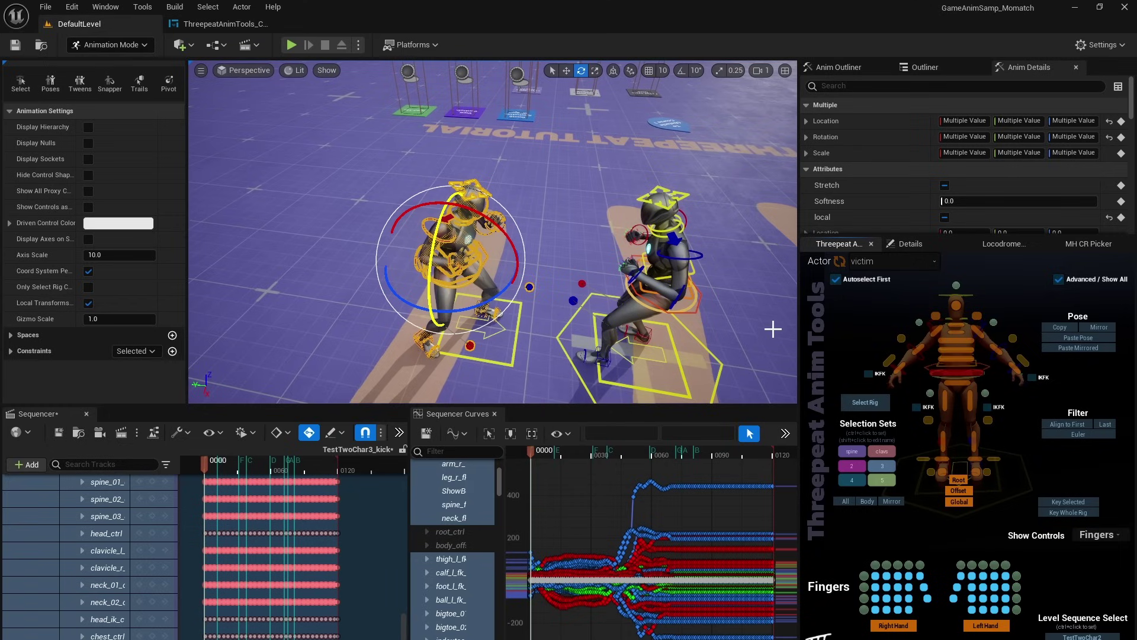
Step: Switch the picker to the attacker, paste the copied body pose, and mirror it
click(873, 263)
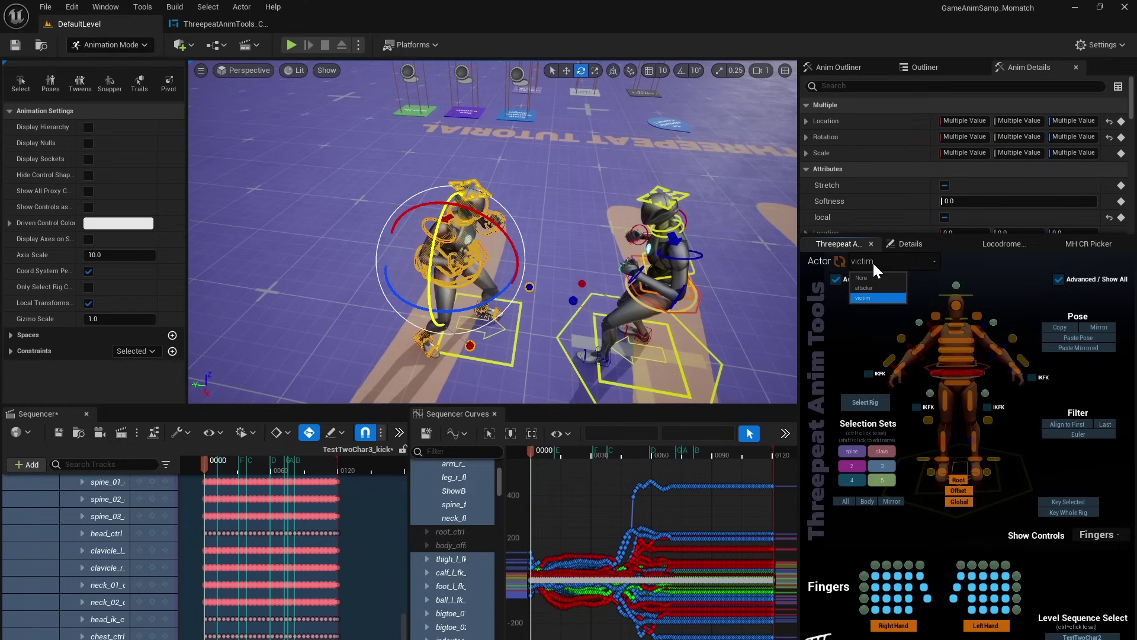
click(869, 289)
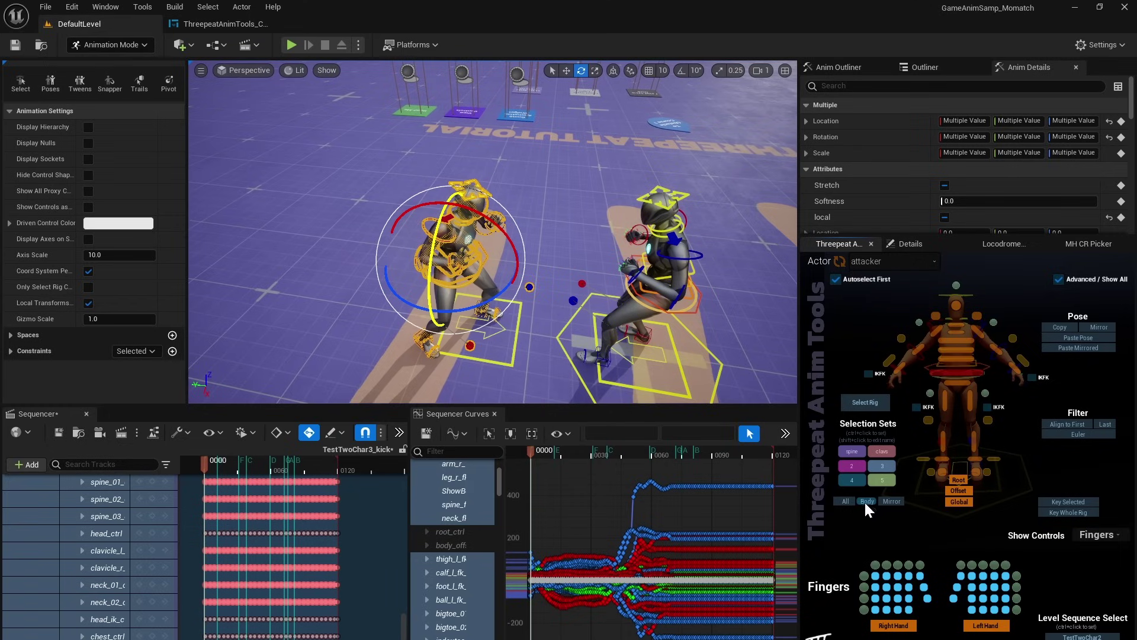
click(865, 501)
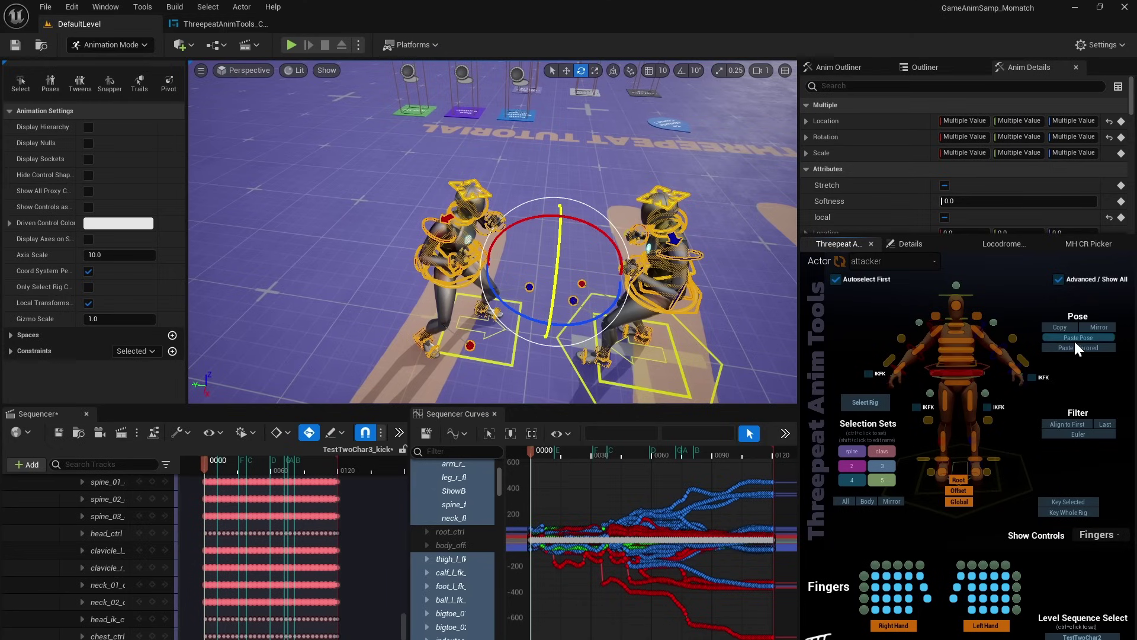
click(1078, 339)
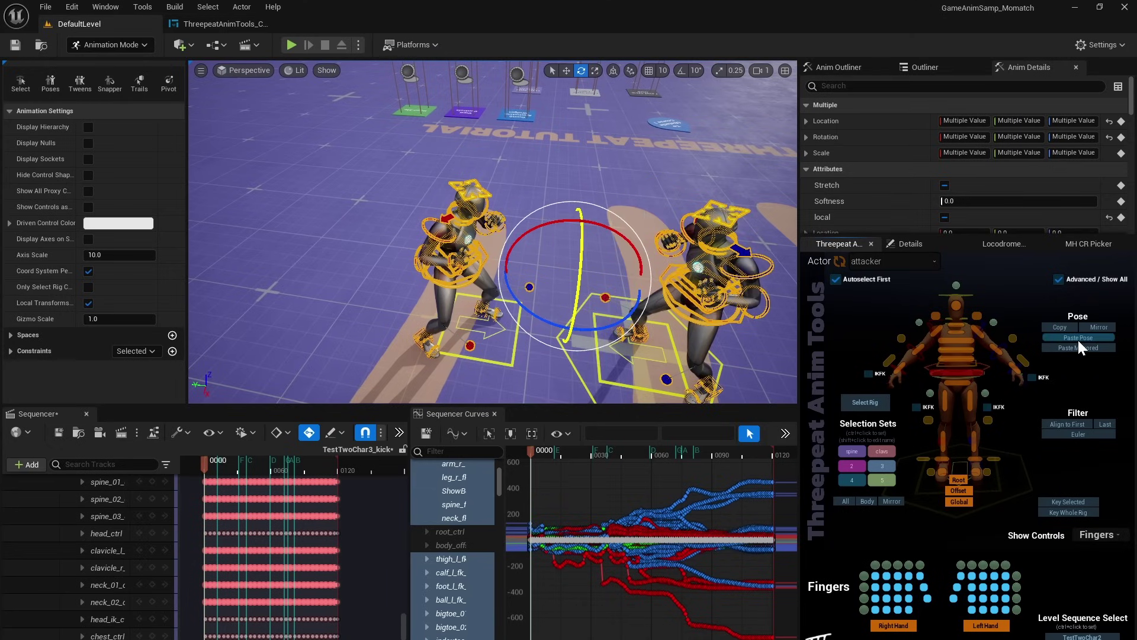
right_drag(680, 292, 569, 284)
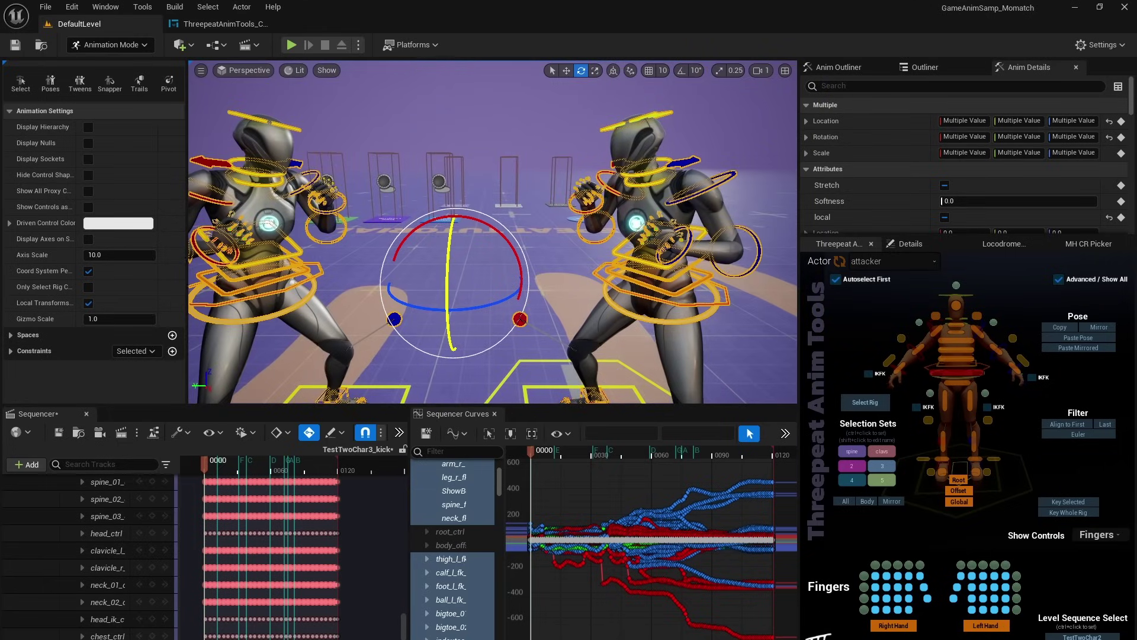
click(1101, 328)
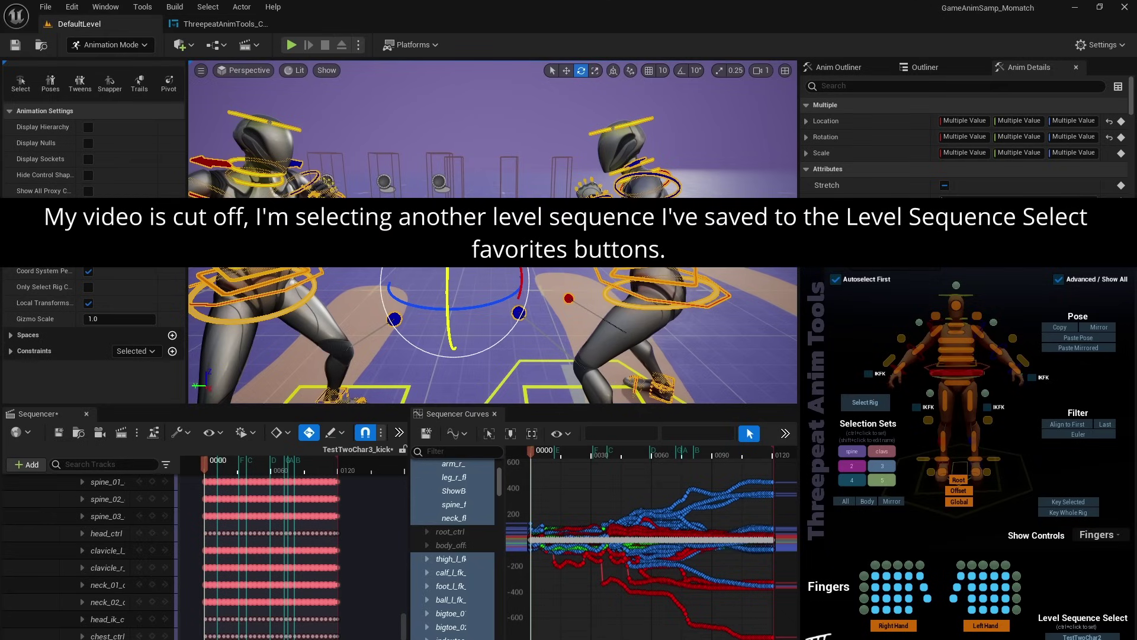
Step: Open the TestTwoChar2 sequence and select the character's Body controls to take its pose
click(1081, 637)
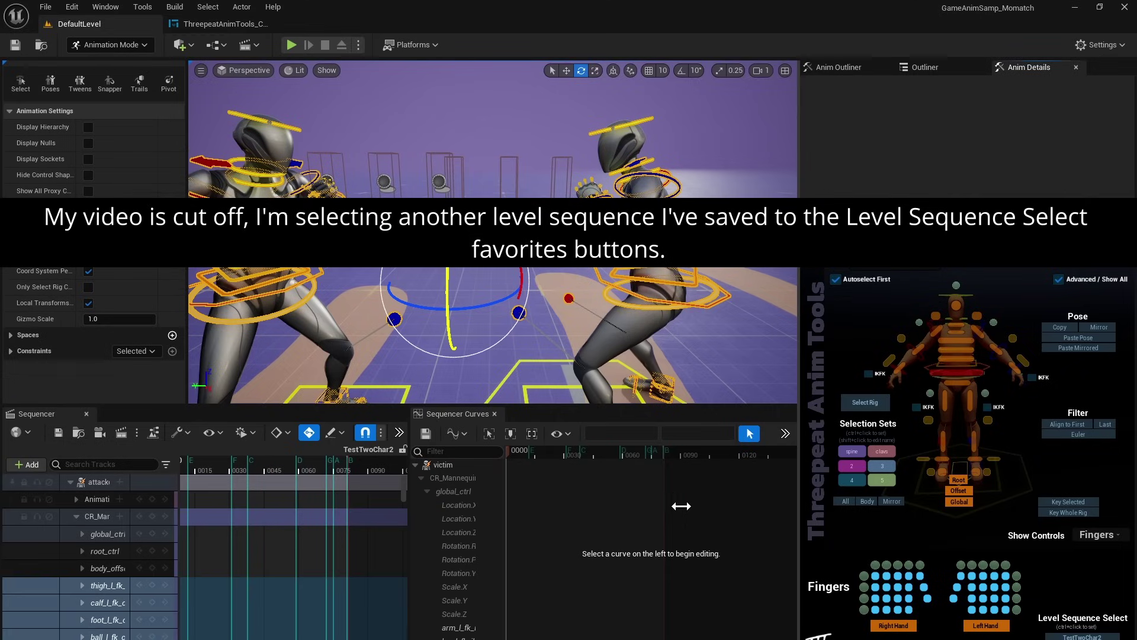
scroll(557, 112, down, 5)
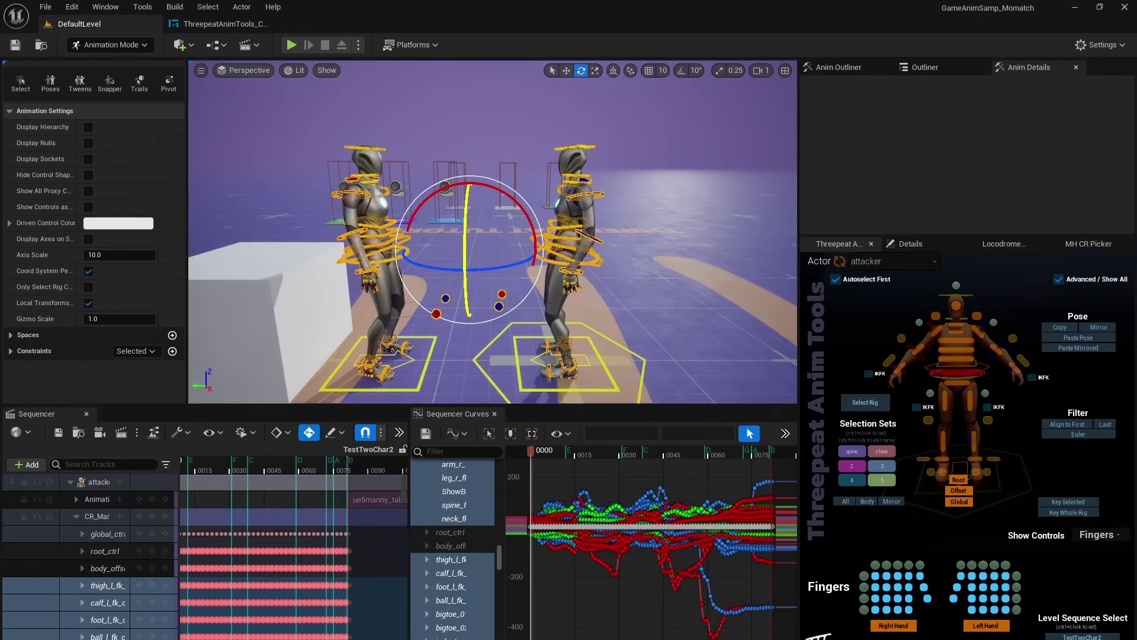
click(869, 502)
click(868, 500)
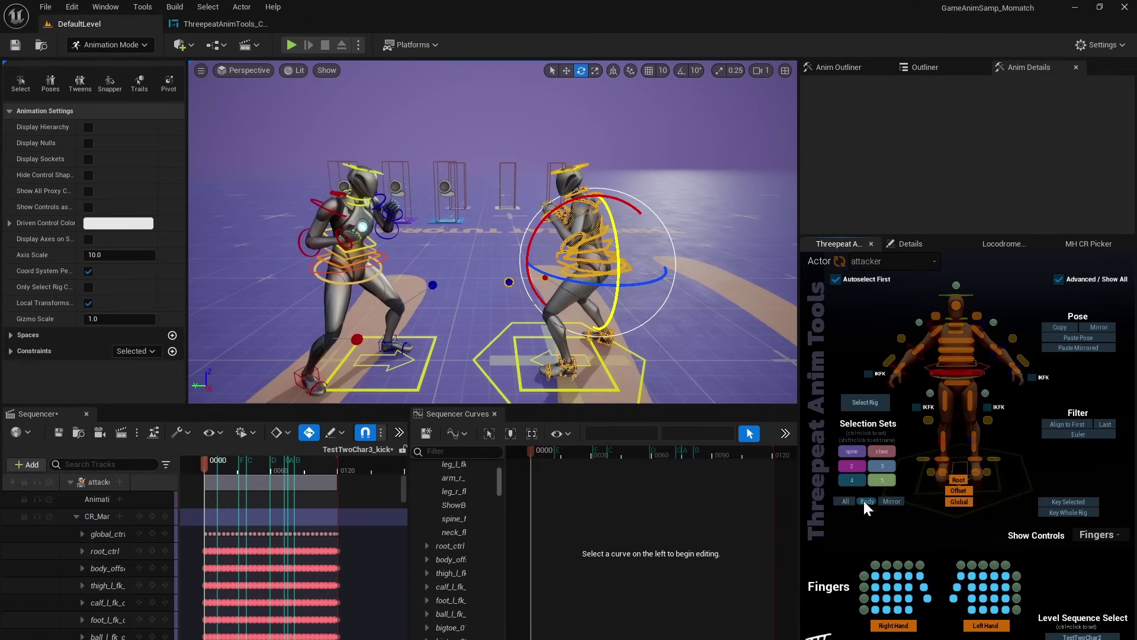
Step: Paste the pose onto the right character, deselect it, and play the kick sequence
click(1087, 334)
click(642, 156)
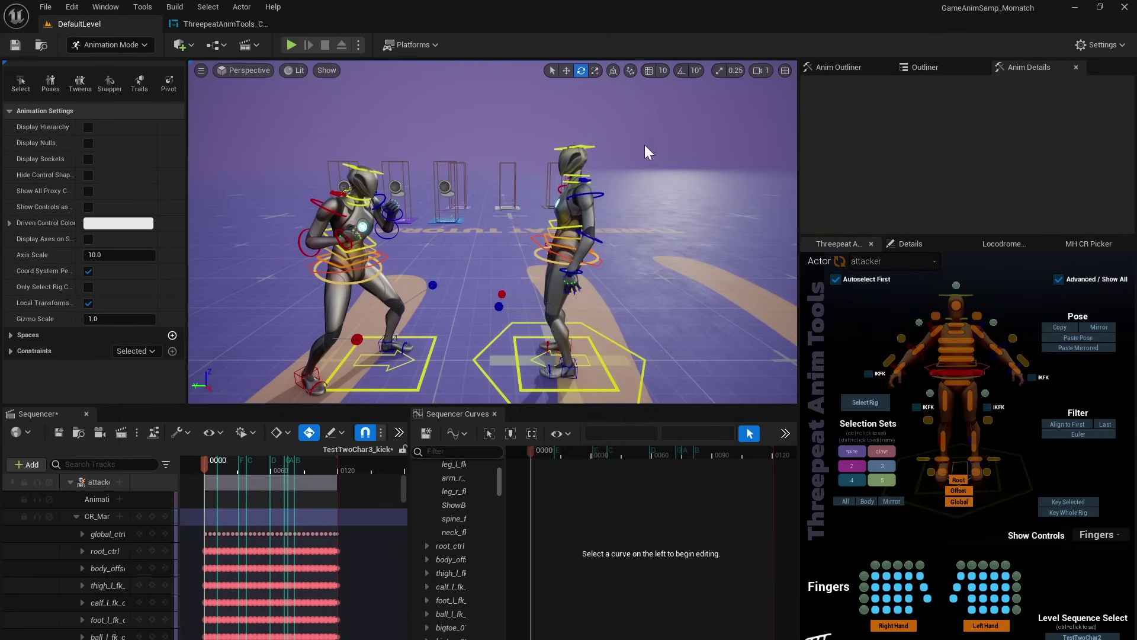
key(space)
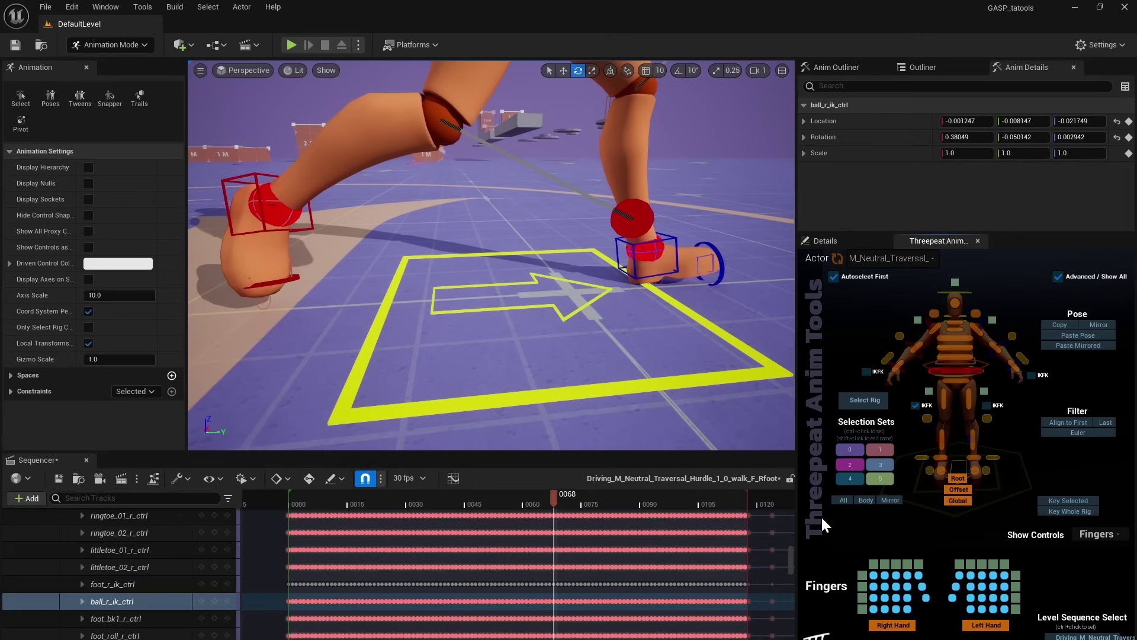
Step: Bring the walker into view, select upperarm_r_fk_ctrl, and scrub nearby frames to check the arm
right_drag(599, 421, 599, 421)
right_drag(644, 161, 644, 161)
click(576, 241)
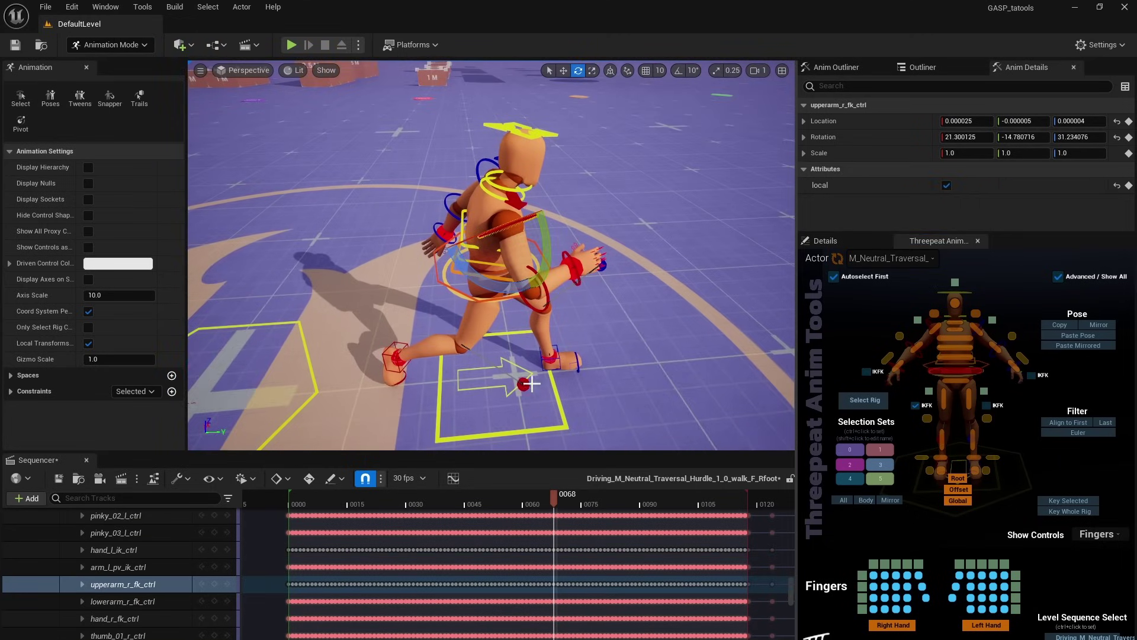
scroll(626, 542, down, 3)
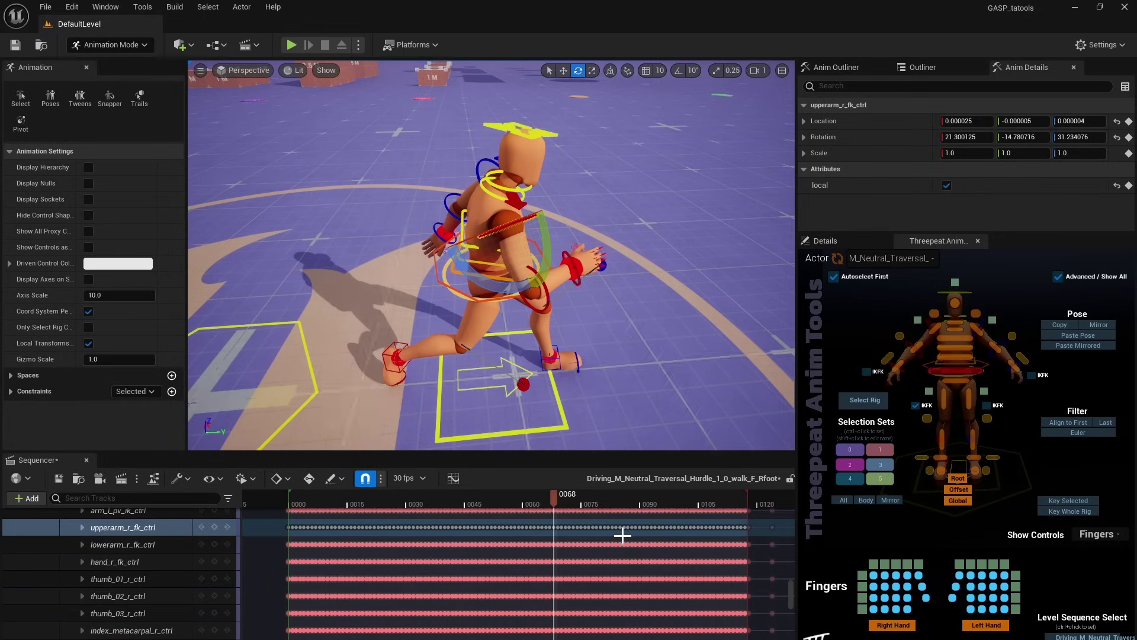
scroll(616, 527, up, 5)
drag(553, 496, 531, 502)
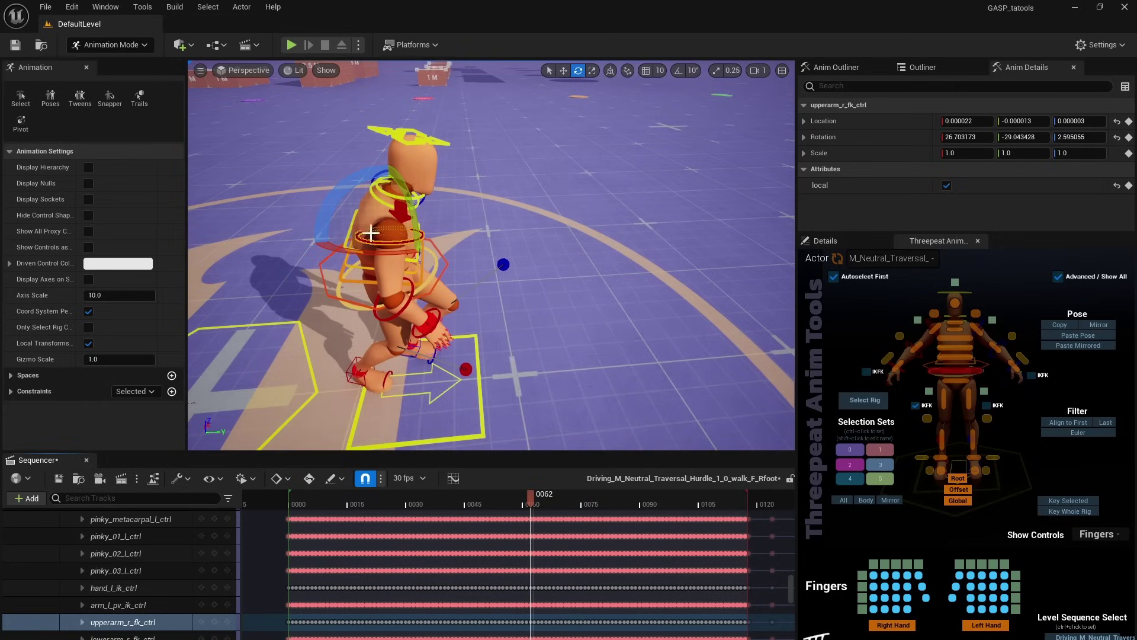
Step: Dock the Sequencer curve editor and show only upperarm_r_fk_ctrl's Rotation.Yaw curve
click(453, 479)
drag(338, 174, 500, 339)
right_drag(405, 444, 494, 512)
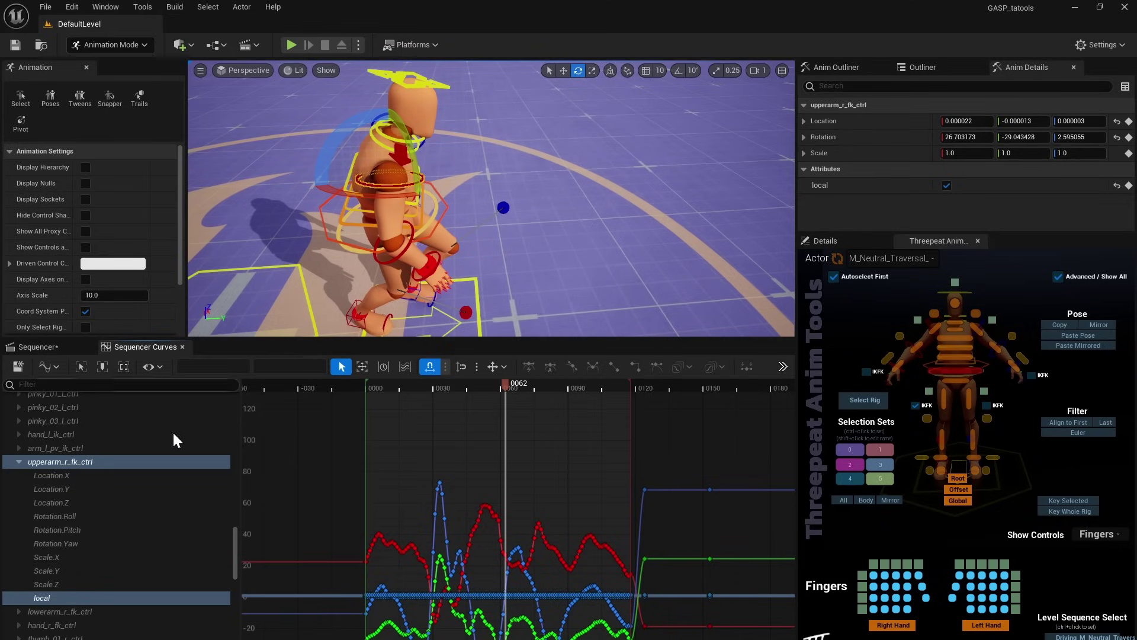
click(61, 543)
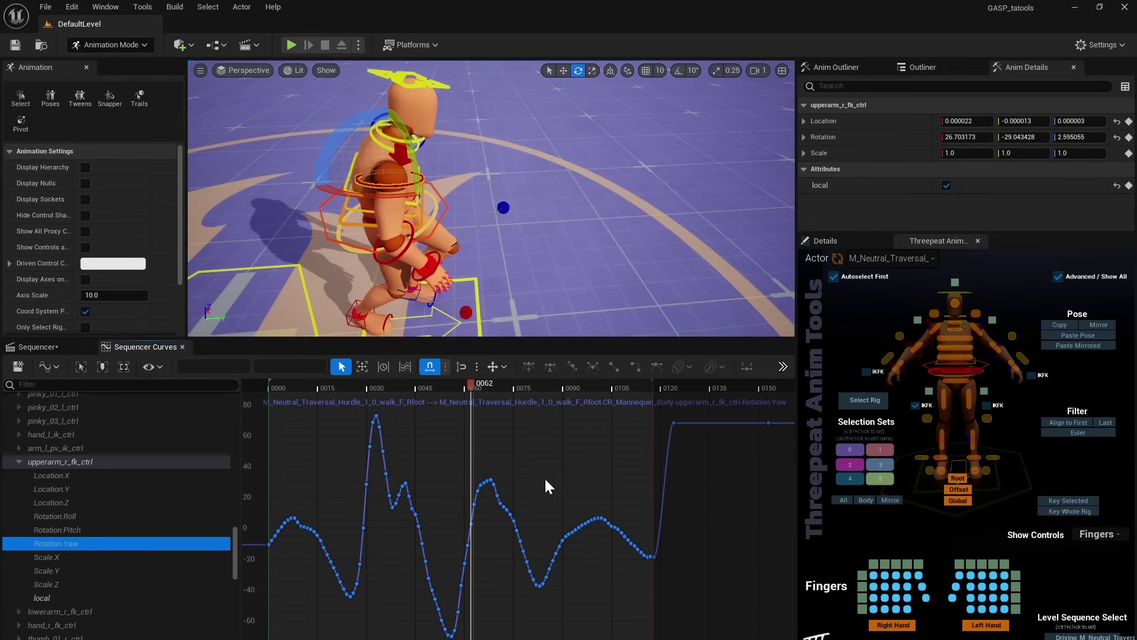
scroll(474, 537, down, 2)
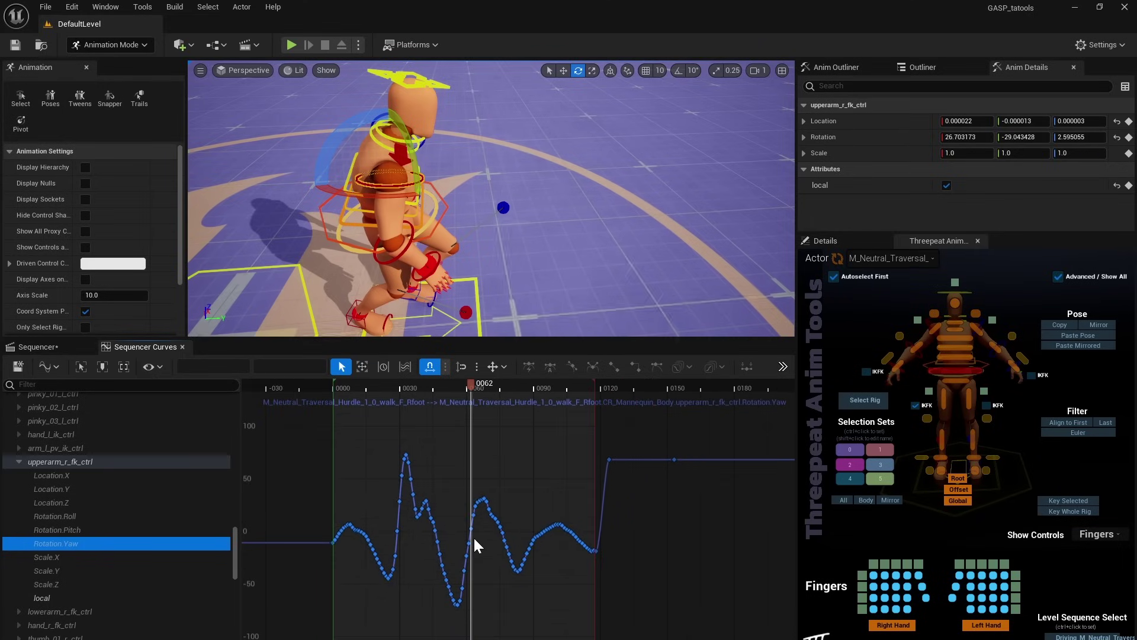
drag(468, 382, 485, 410)
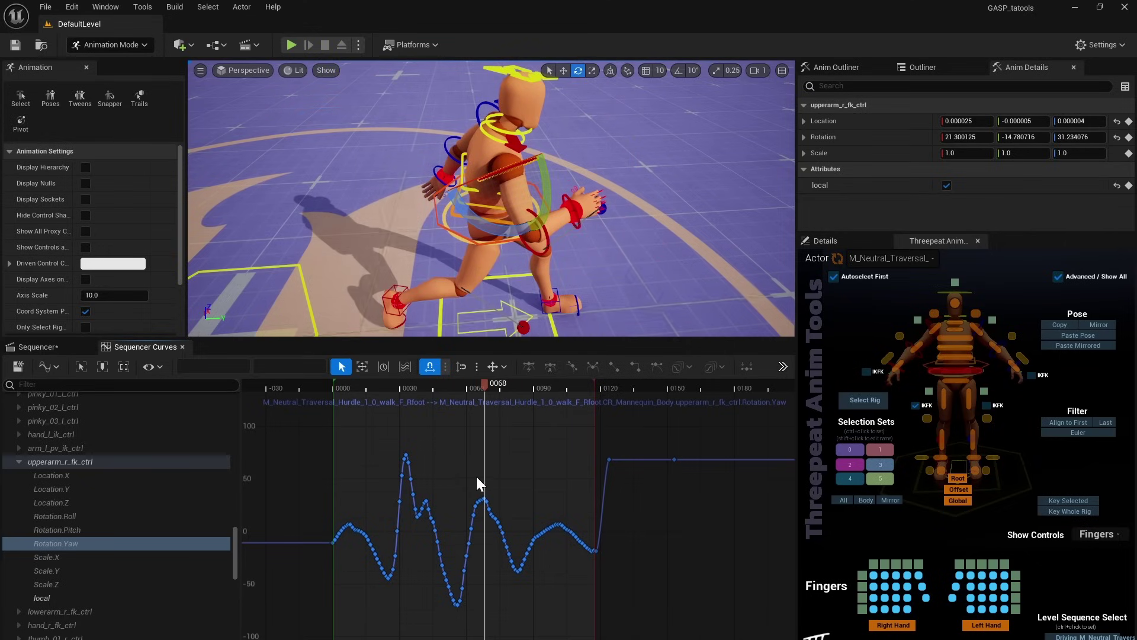
Step: Lower a marquee-selected run of yaw keys by 360 using '-=360' and review the result
drag(502, 533, 566, 604)
click(296, 365)
text(-=360)
key(Return)
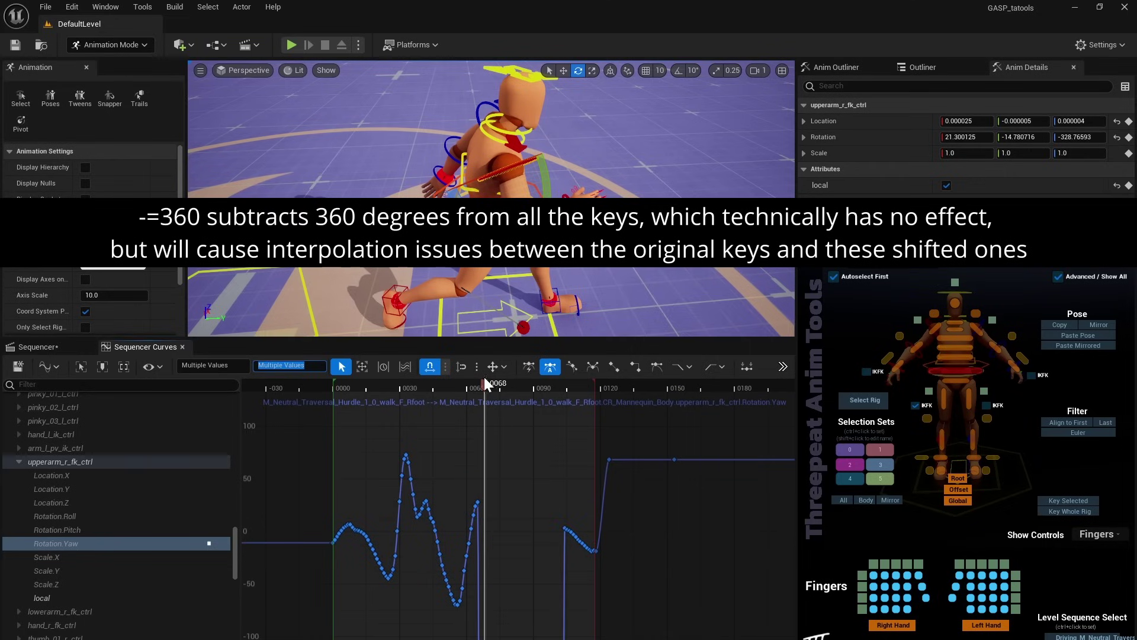
mouse_move(483, 383)
mouse_down()
mouse_move(513, 383)
mouse_move(474, 381)
mouse_up()
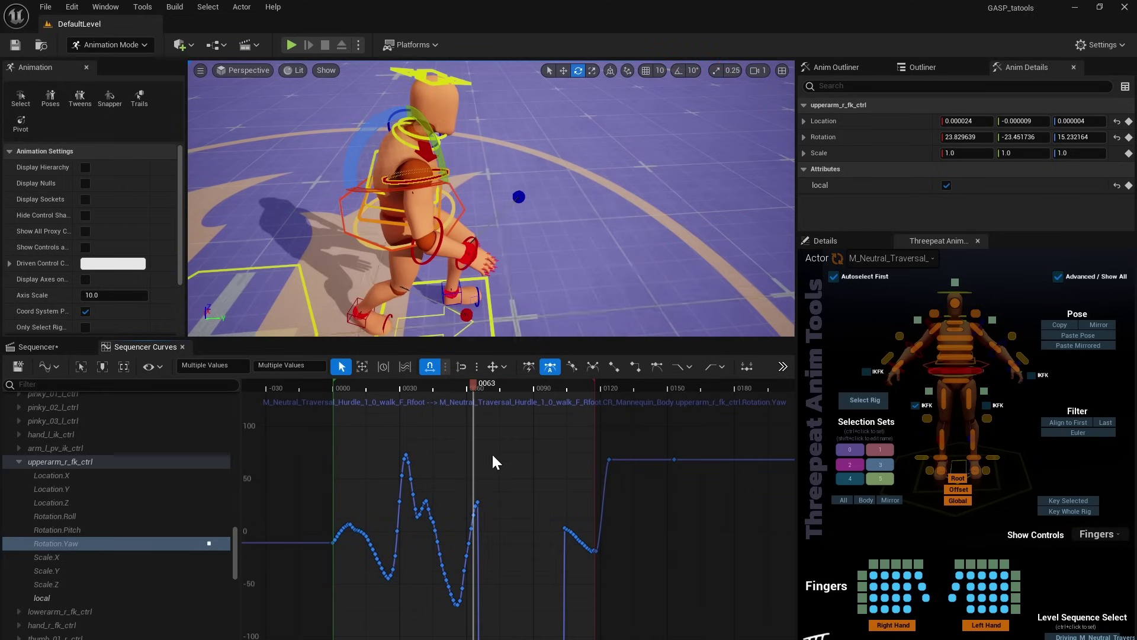
scroll(501, 492, down, 3)
right_drag(510, 527, 506, 520)
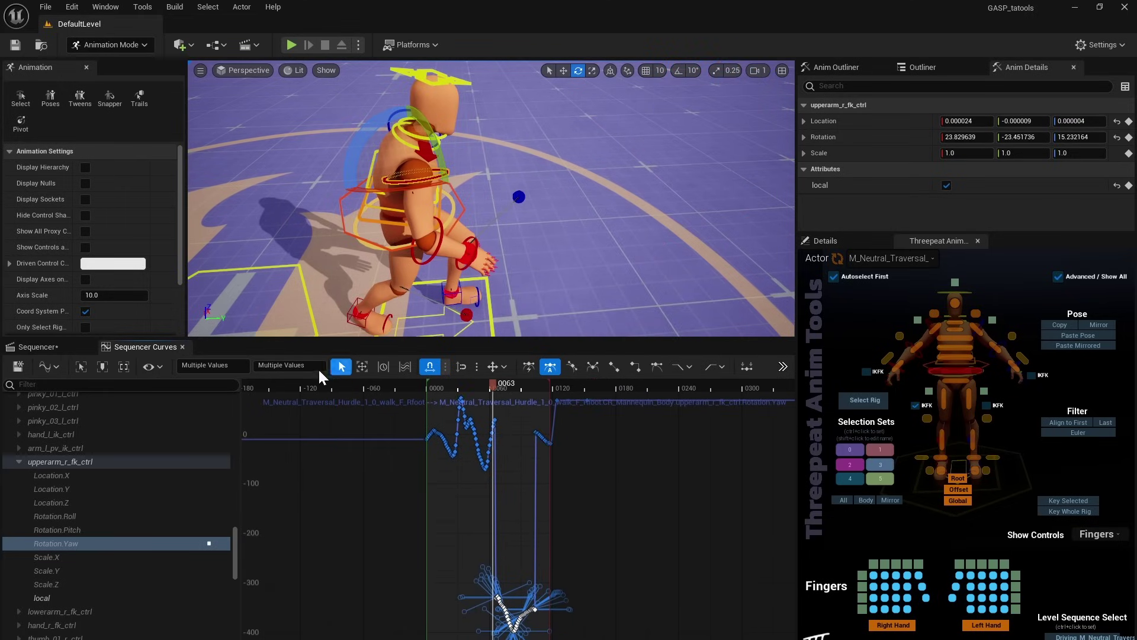
Step: Play and scrub around frame 58 to inspect the arm pop on the Yaw curve
click(55, 347)
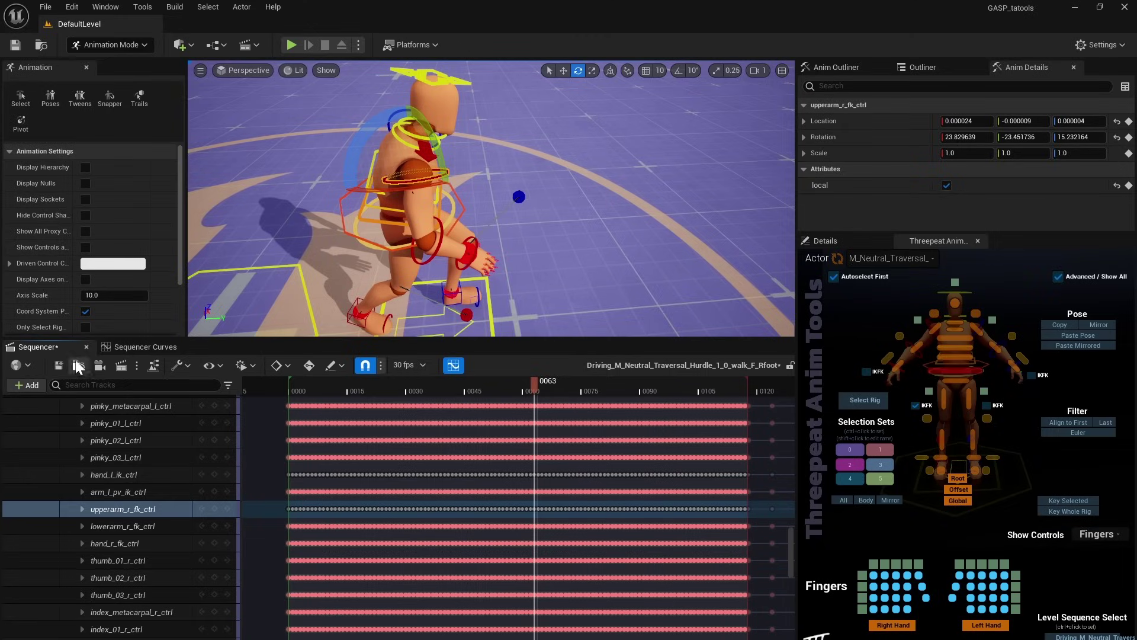
click(168, 348)
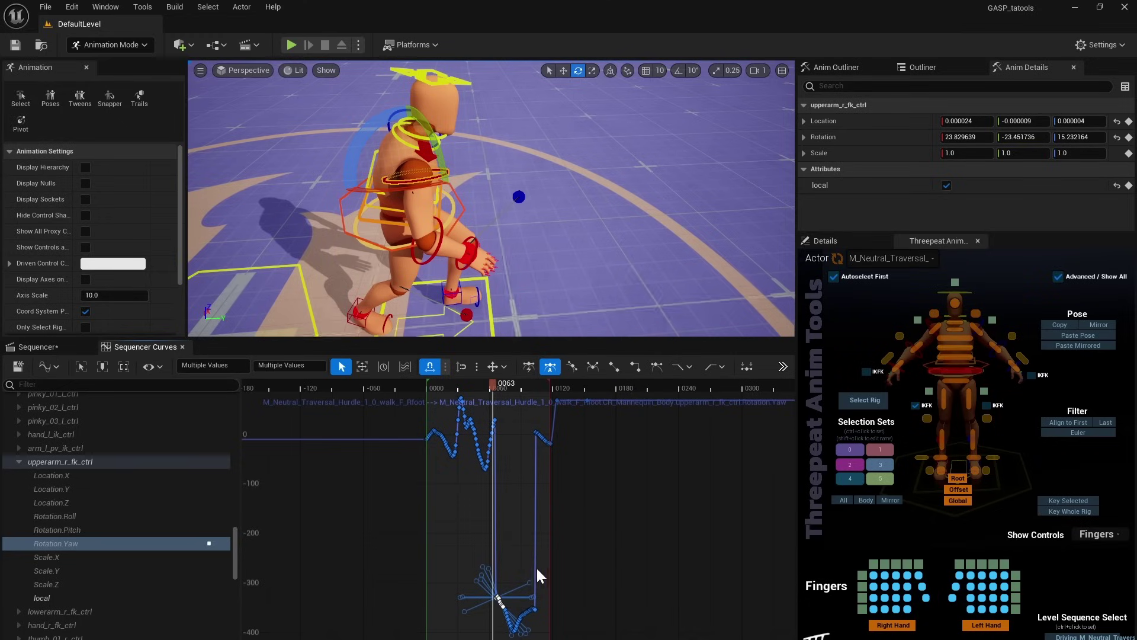
click(484, 571)
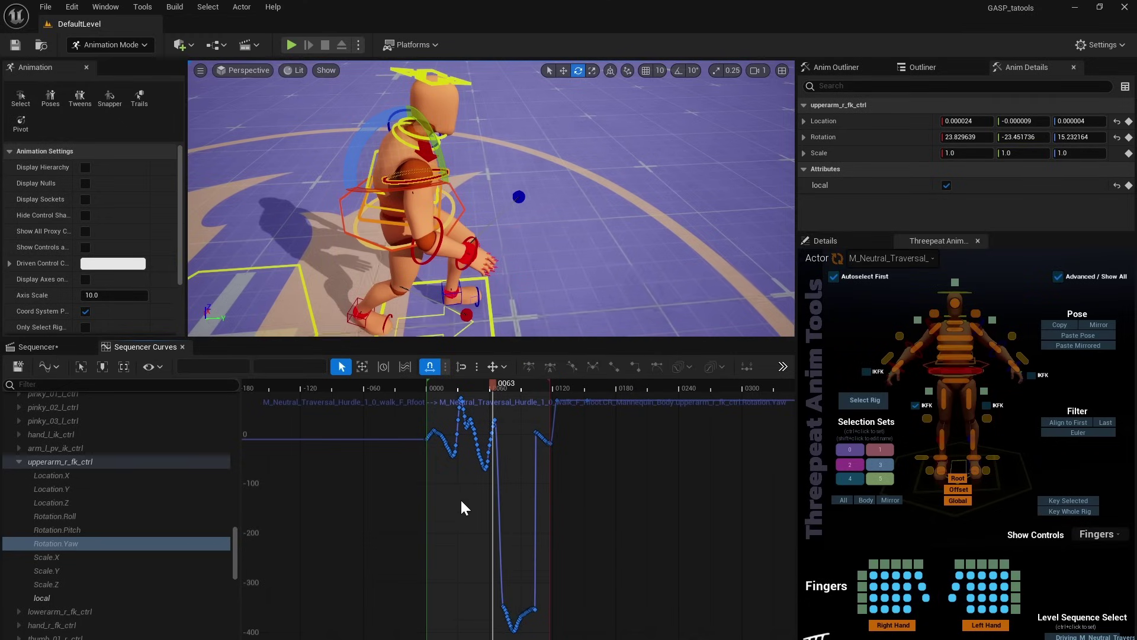
key(space)
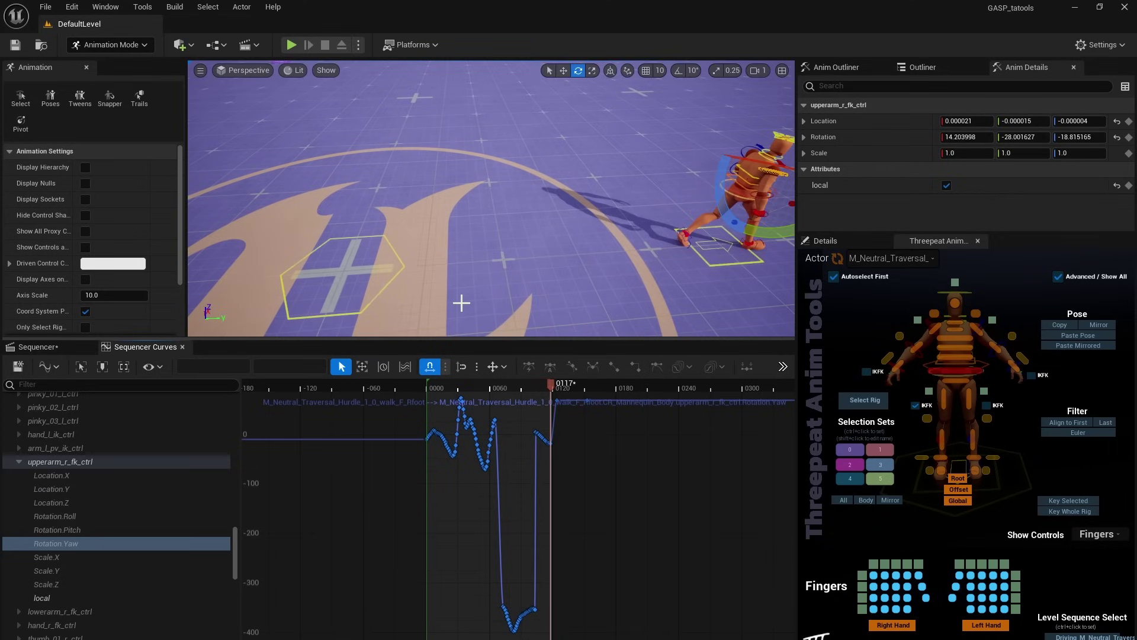
click(488, 386)
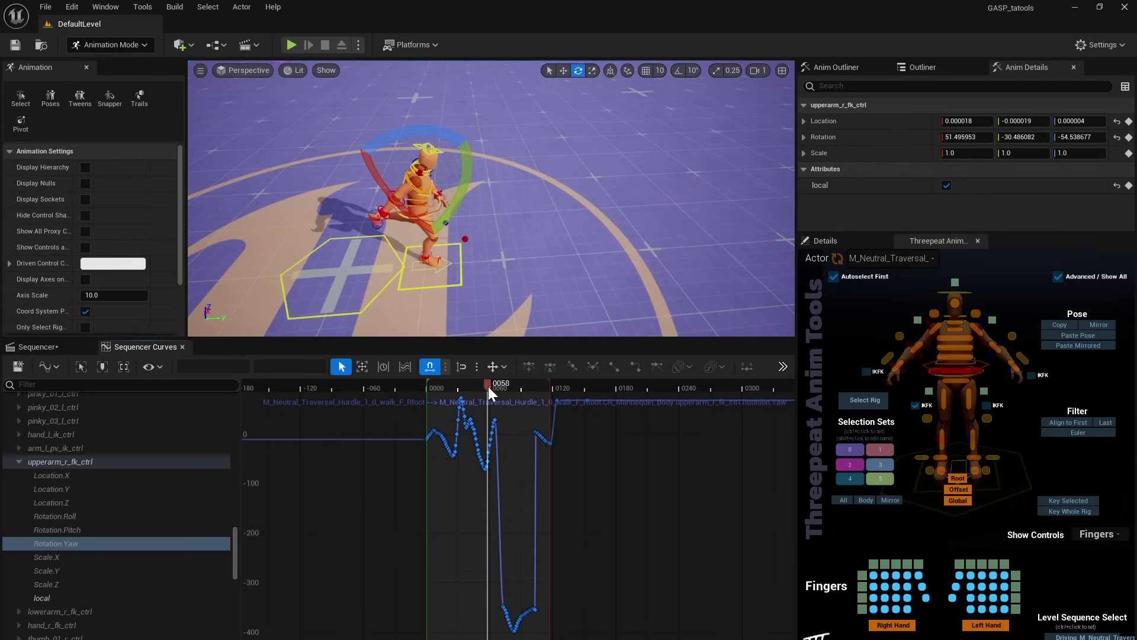
key(space)
mouse_move(488, 386)
mouse_down()
mouse_move(474, 383)
mouse_move(503, 385)
mouse_up()
Step: Apply an Euler filter to all Rotation.Yaw keys and play the animation back
key(ctrl+a)
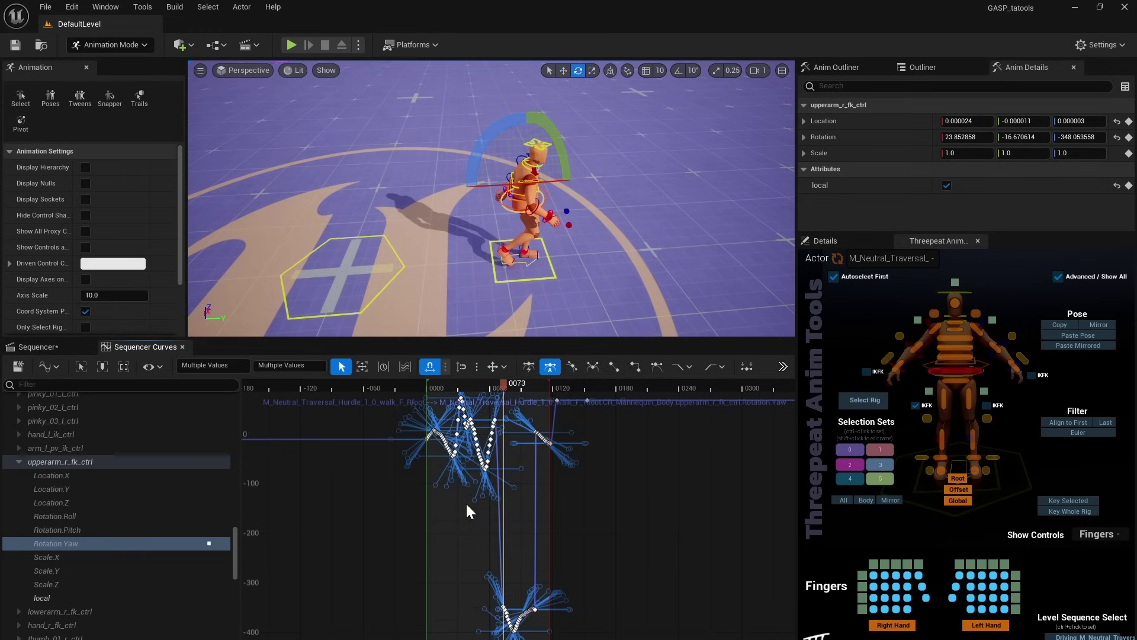
click(1067, 433)
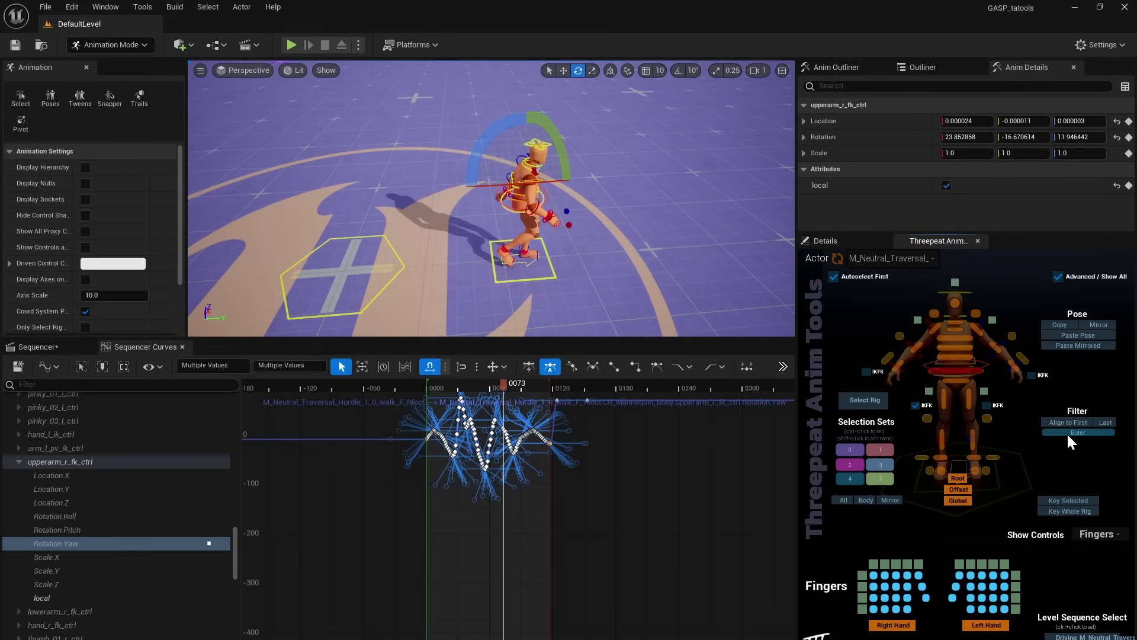
click(512, 531)
key(space)
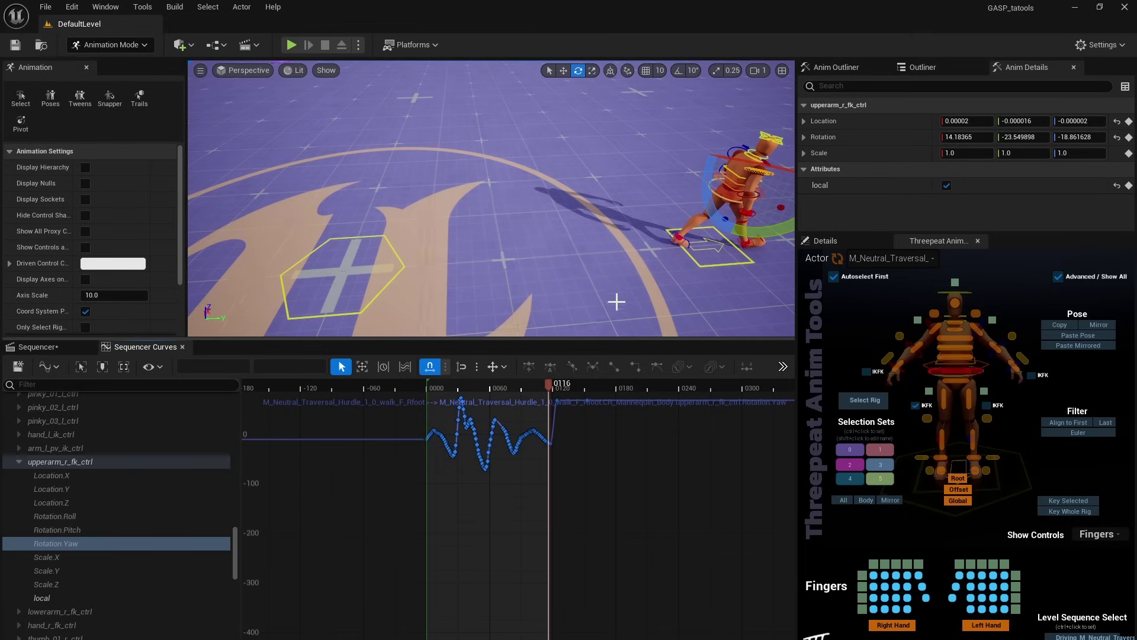
Step: Drag a selected block of Rotation.Yaw keys well below the curve
drag(507, 455, 525, 492)
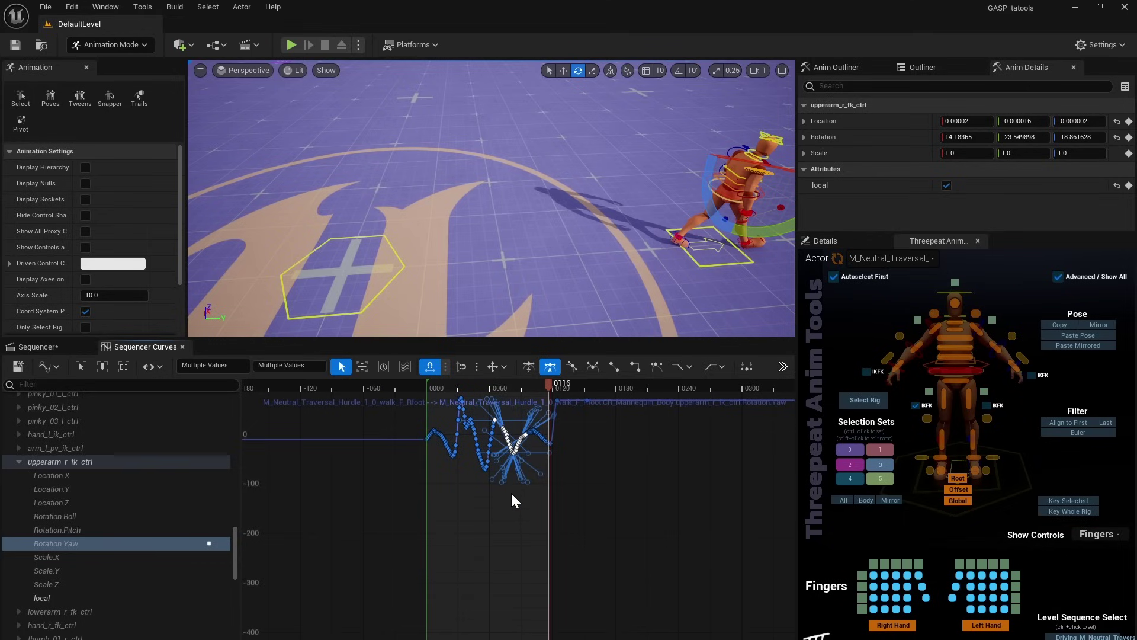
key(ctrl+z)
click(311, 366)
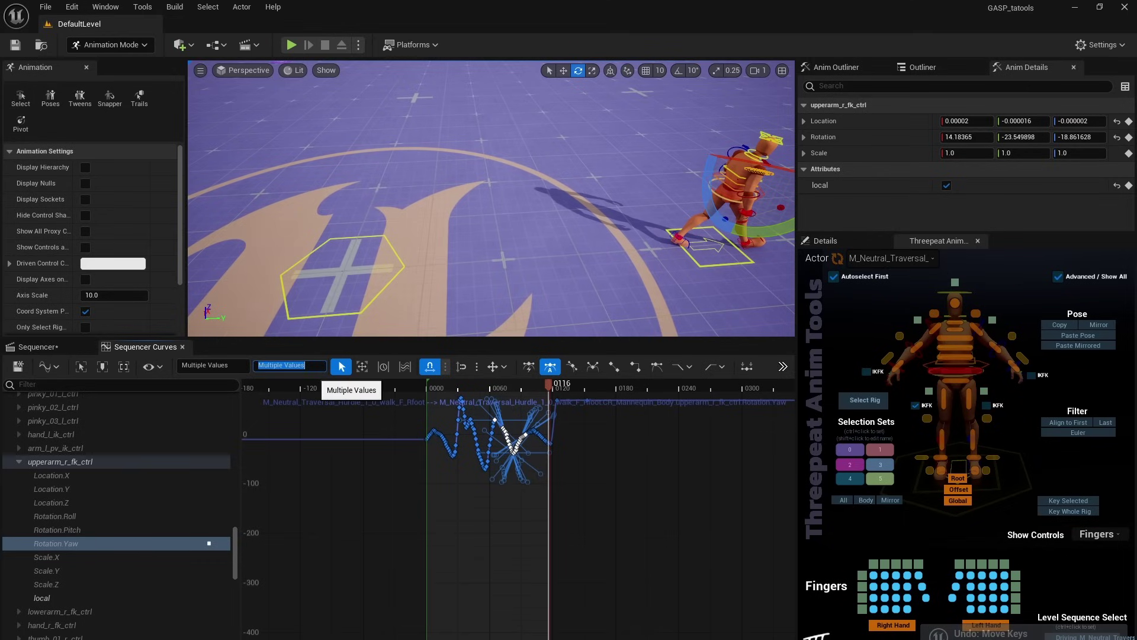
mouse_move(504, 436)
mouse_down()
mouse_move(504, 611)
mouse_move(508, 444)
mouse_up()
click(535, 518)
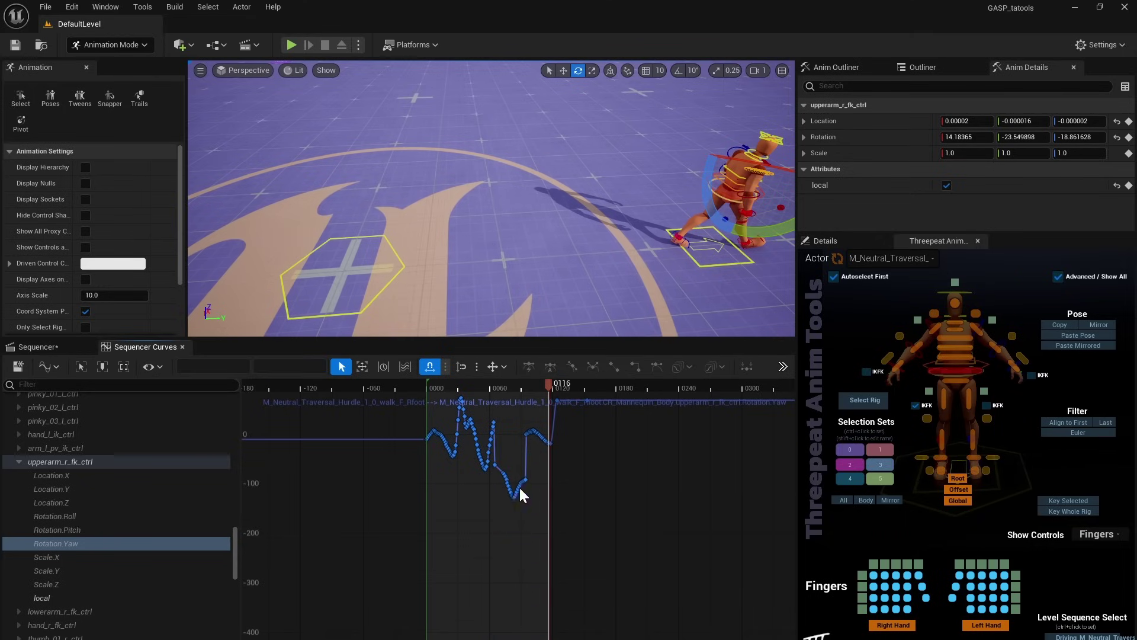
Step: Align the offset Yaw section, from the key near frame 60 onward, to its first key
drag(535, 508, 494, 456)
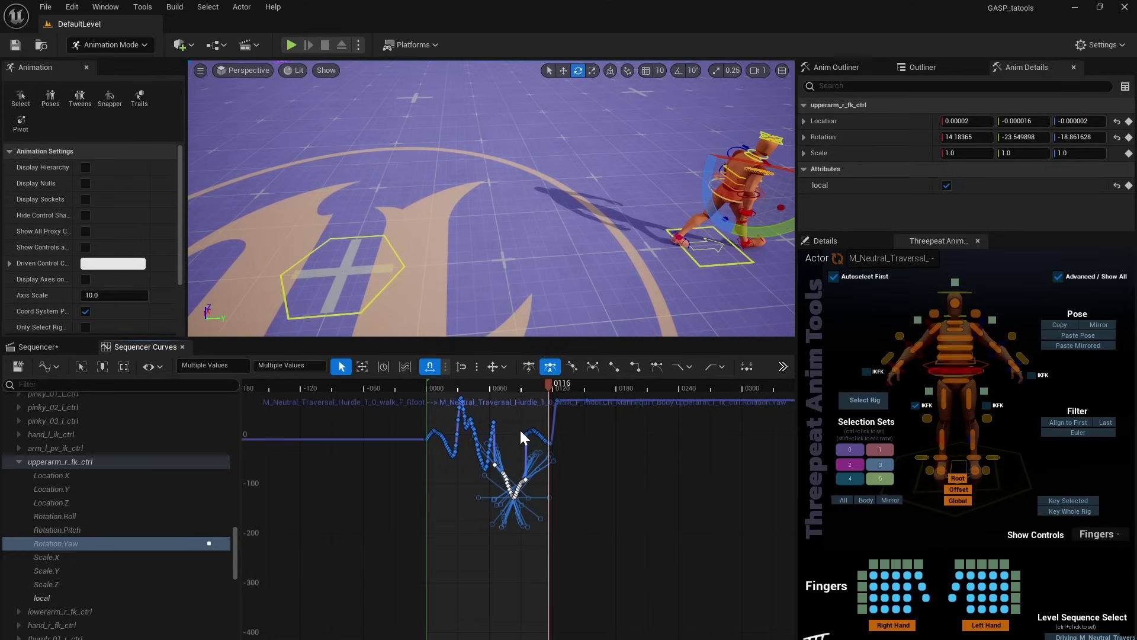
scroll(520, 437, up, 6)
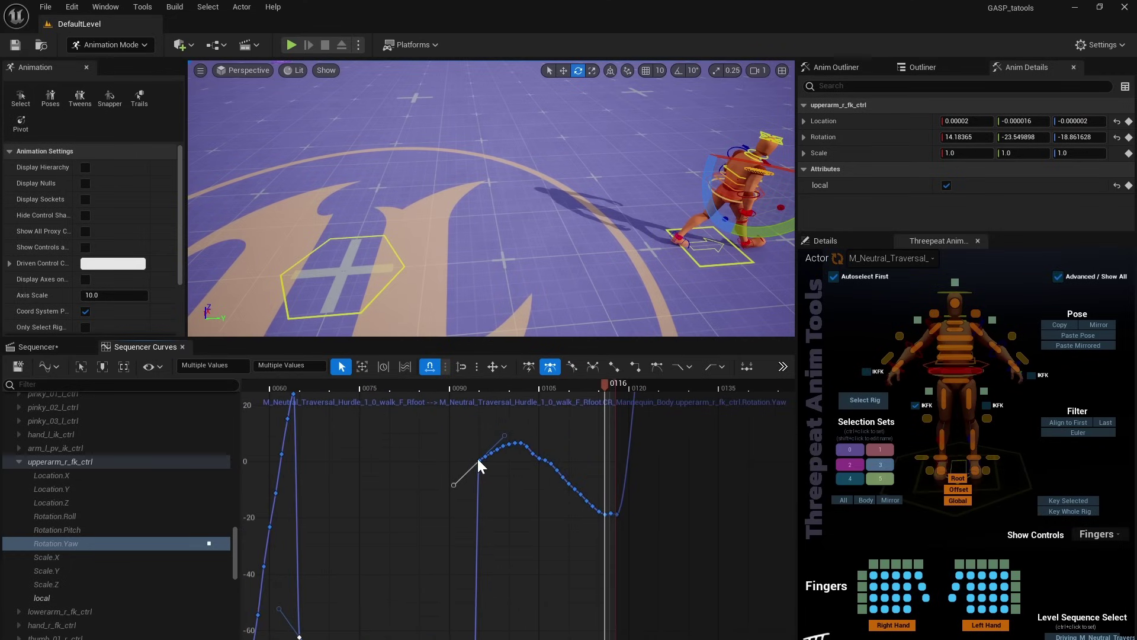
scroll(622, 514, down, 2)
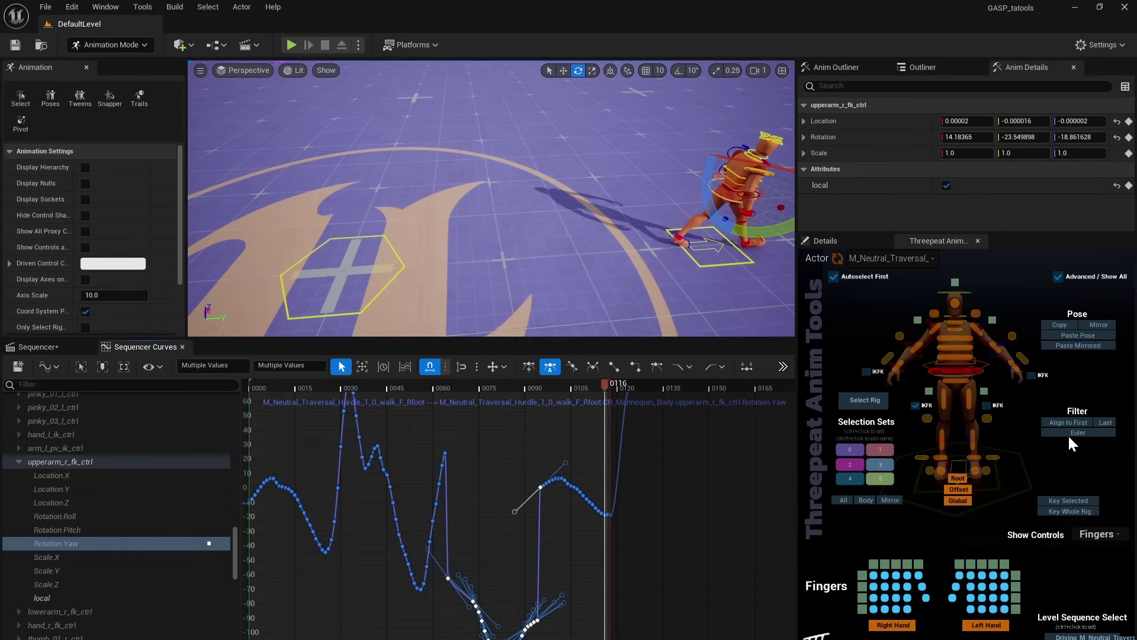
click(1102, 422)
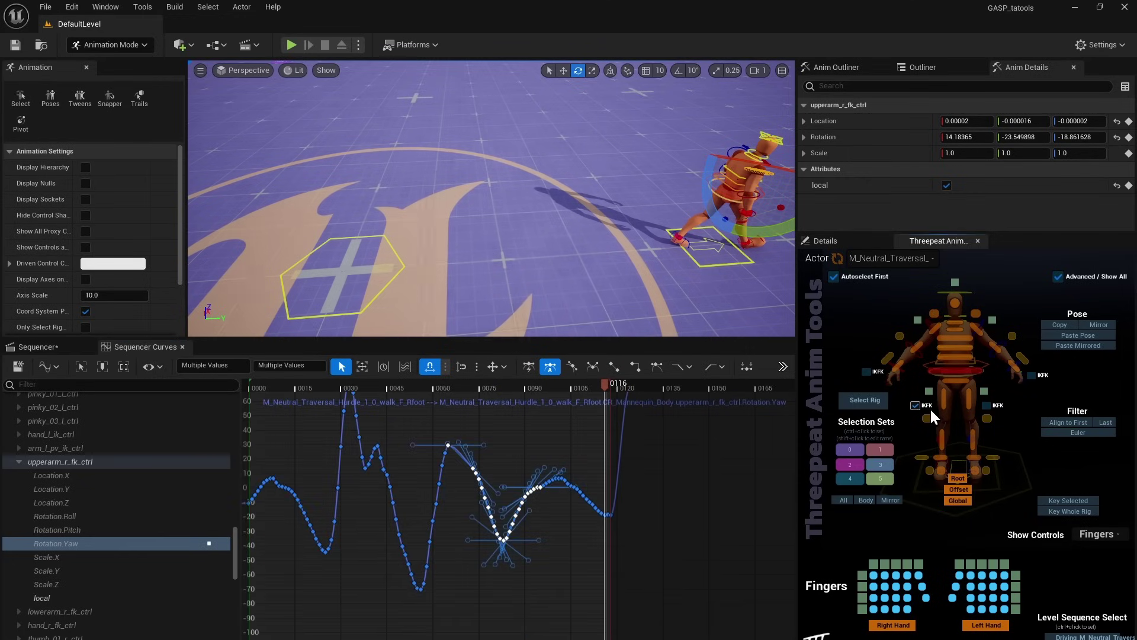
key(ctrl+z)
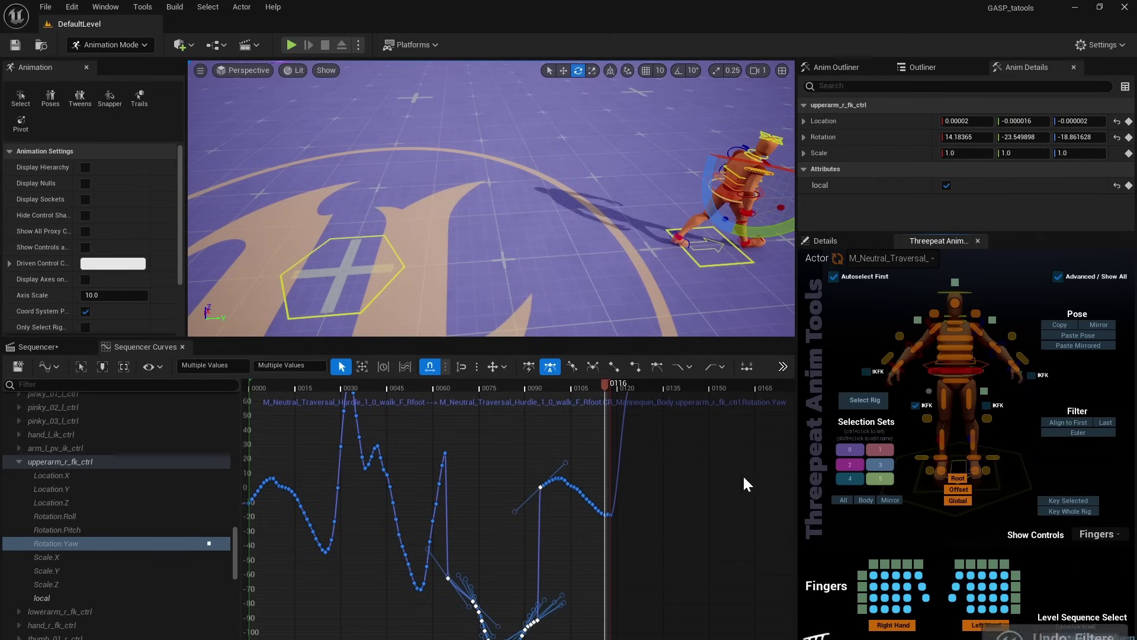
click(445, 452)
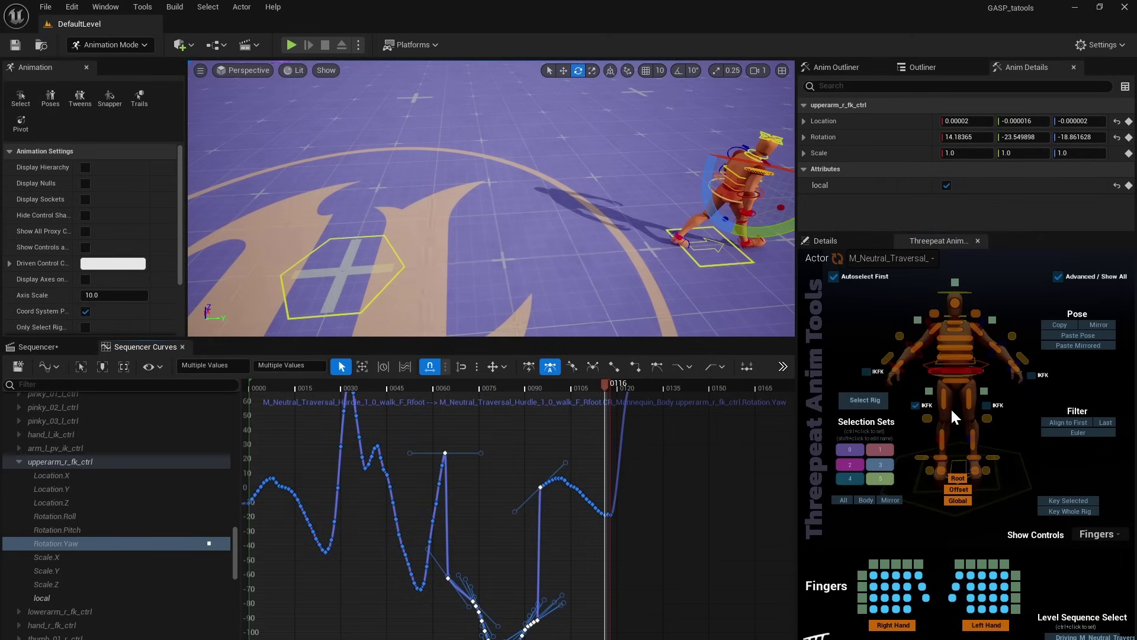
mouse_move(540, 489)
click(1054, 422)
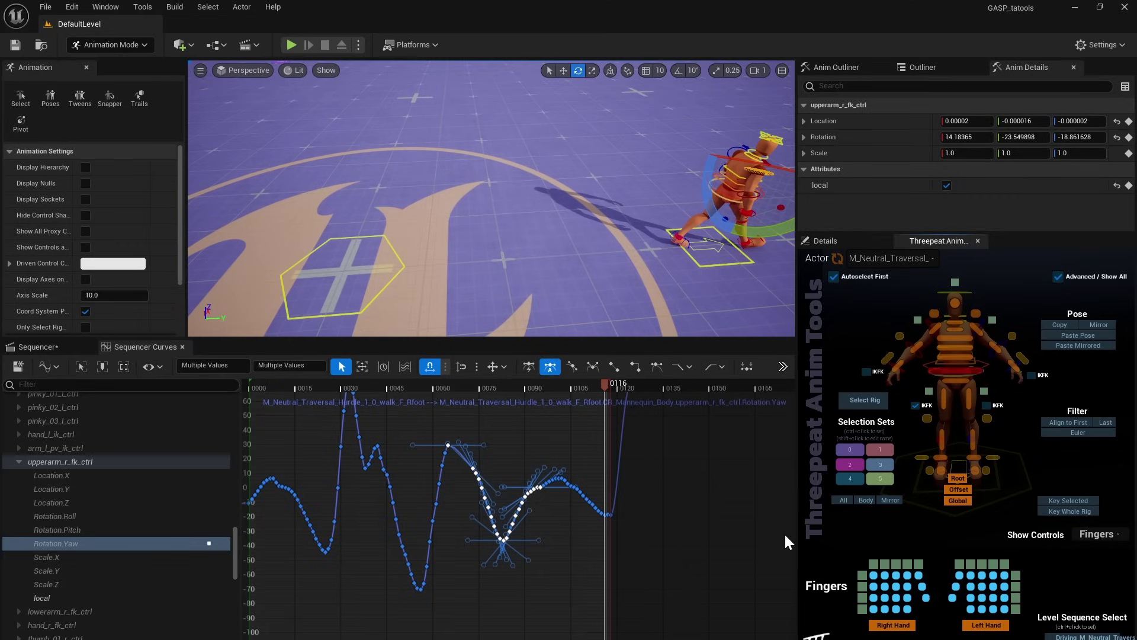
Step: Rotate the right upper arm and key frame 0 so its first Yaw key reads about 122.75
scroll(454, 548, down, 3)
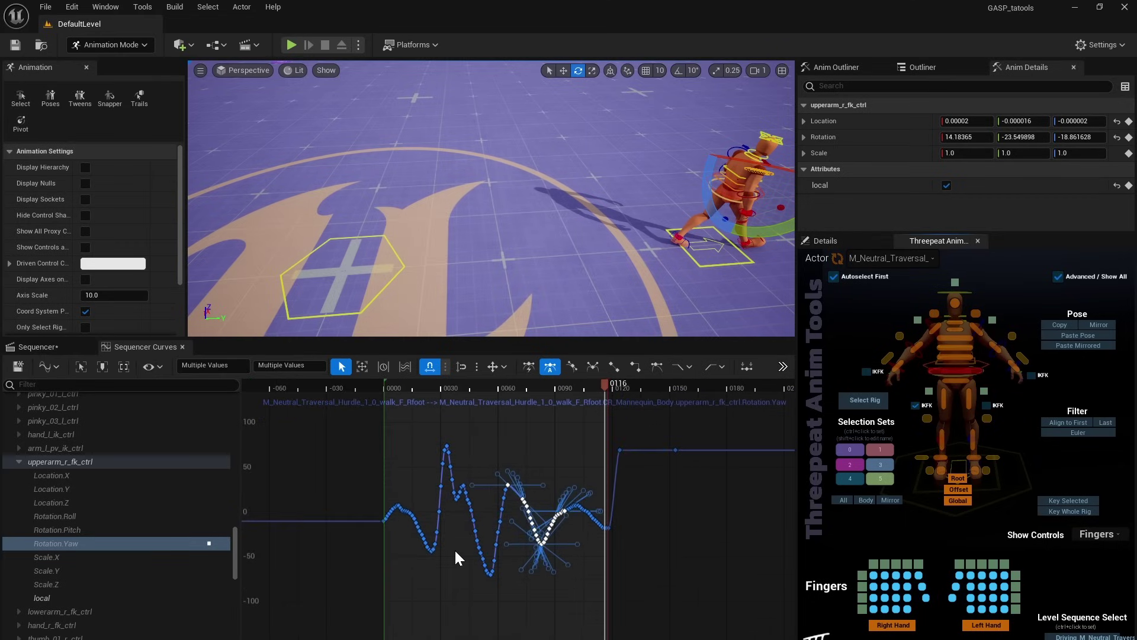
click(384, 520)
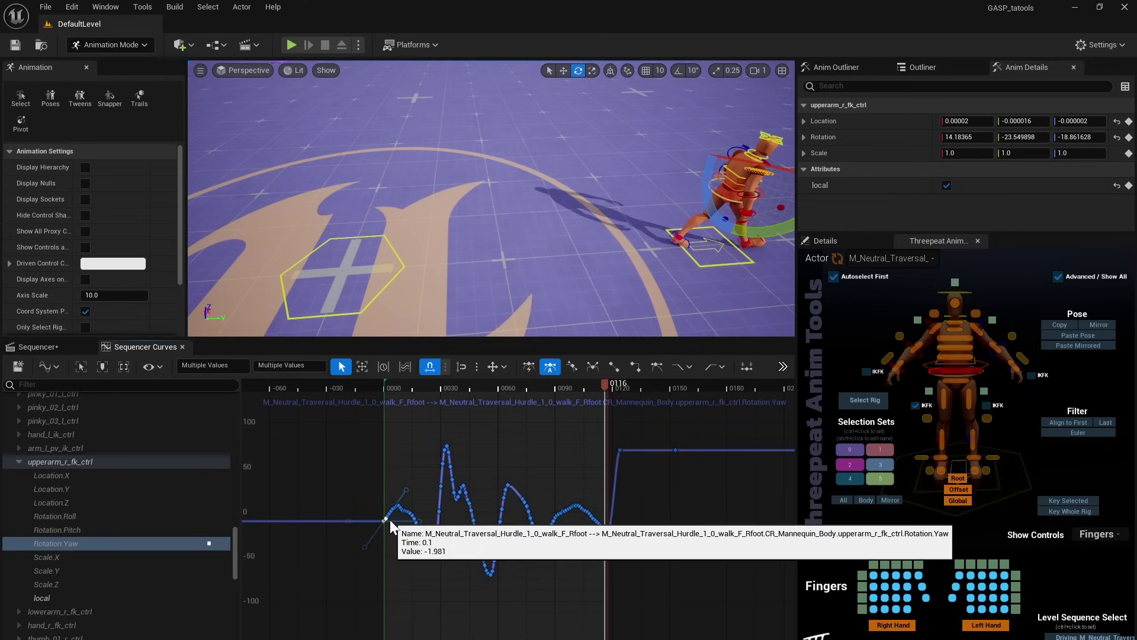
click(378, 512)
click(382, 522)
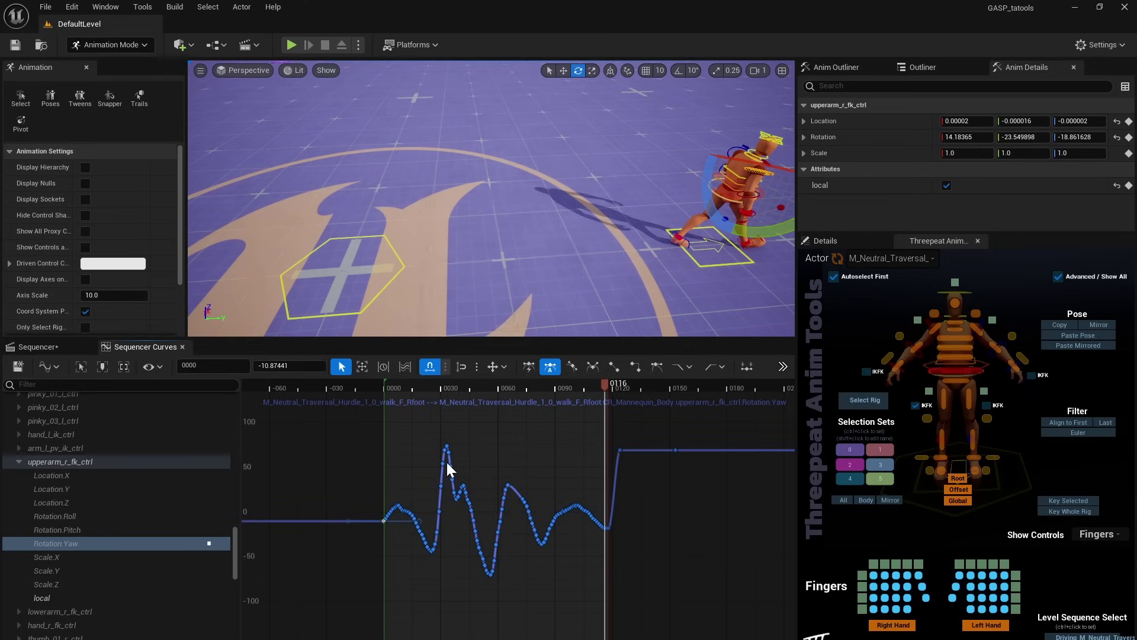
mouse_move(485, 266)
right_down()
mouse_move(450, 255)
mouse_move(486, 255)
right_up()
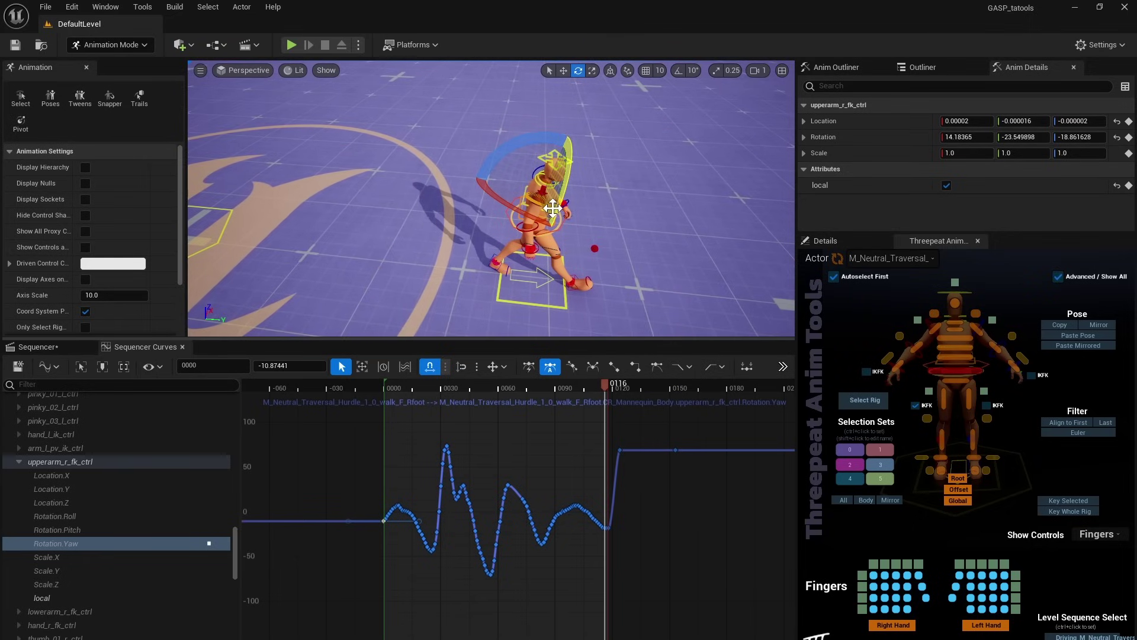
drag(533, 132, 483, 142)
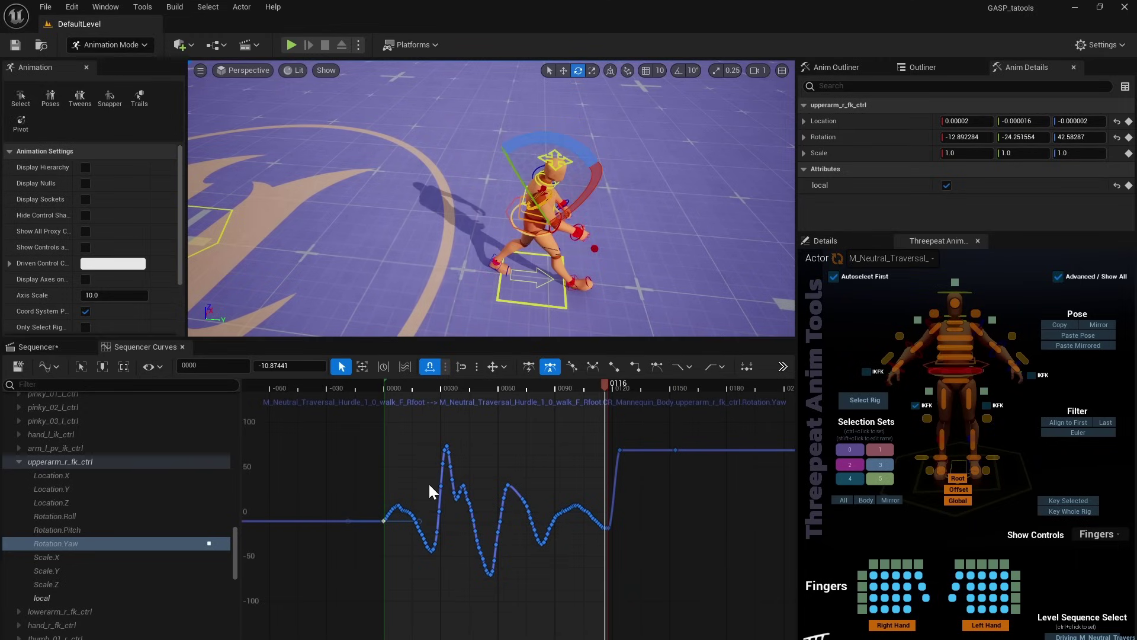
drag(422, 389, 385, 397)
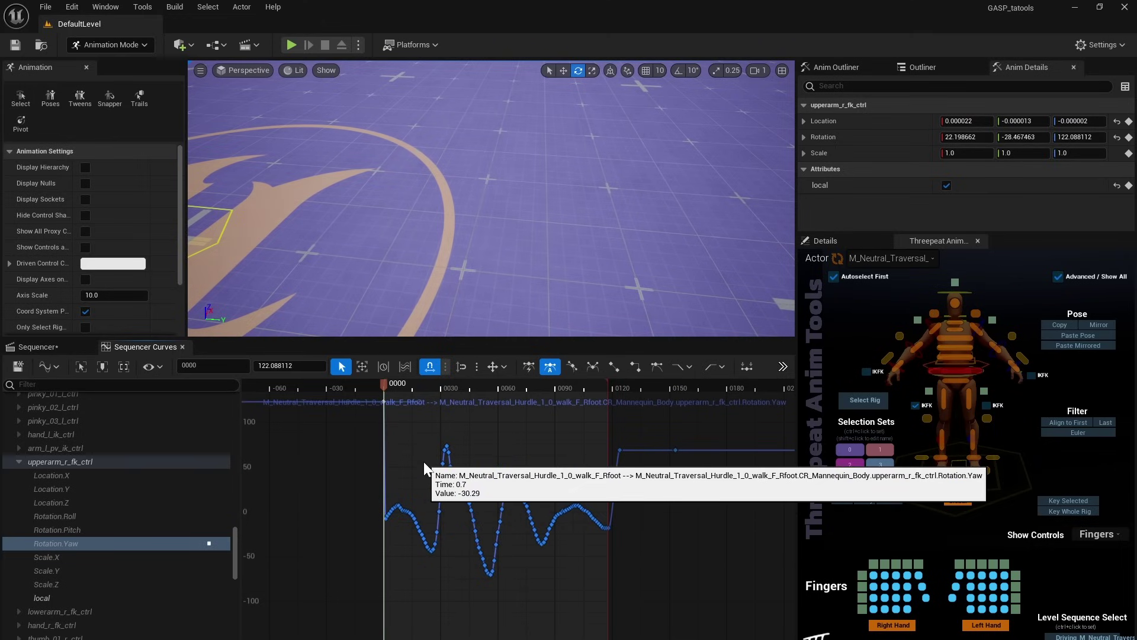
key(ctrl+z)
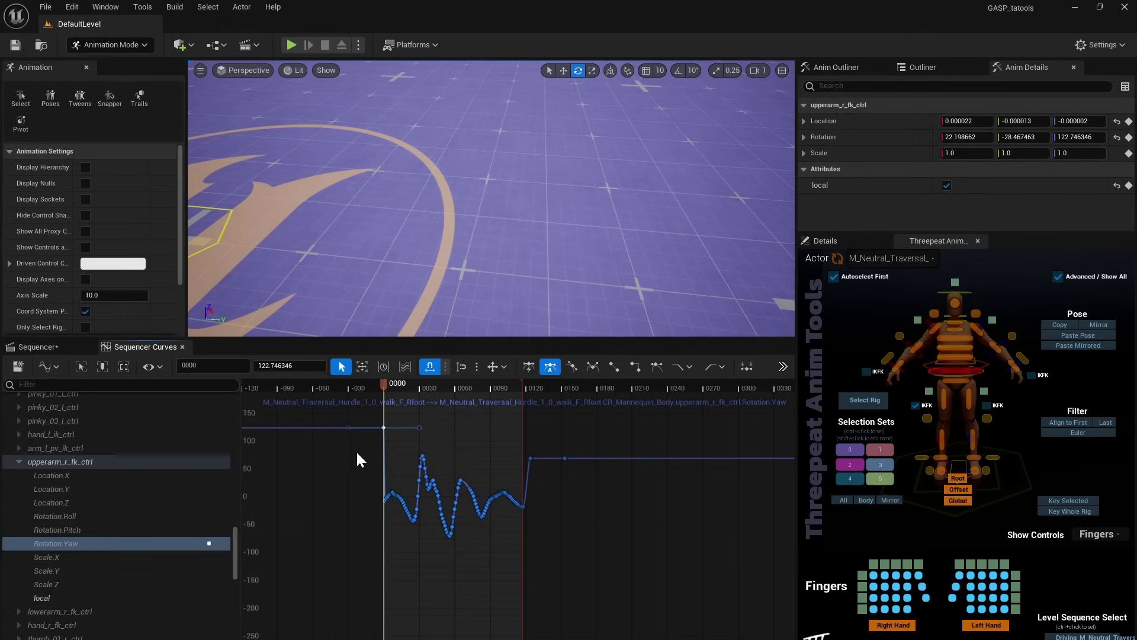
Step: Align all upperarm_r_fk_ctrl rotation curves to their first keys and frame them from frame 0000
click(70, 463)
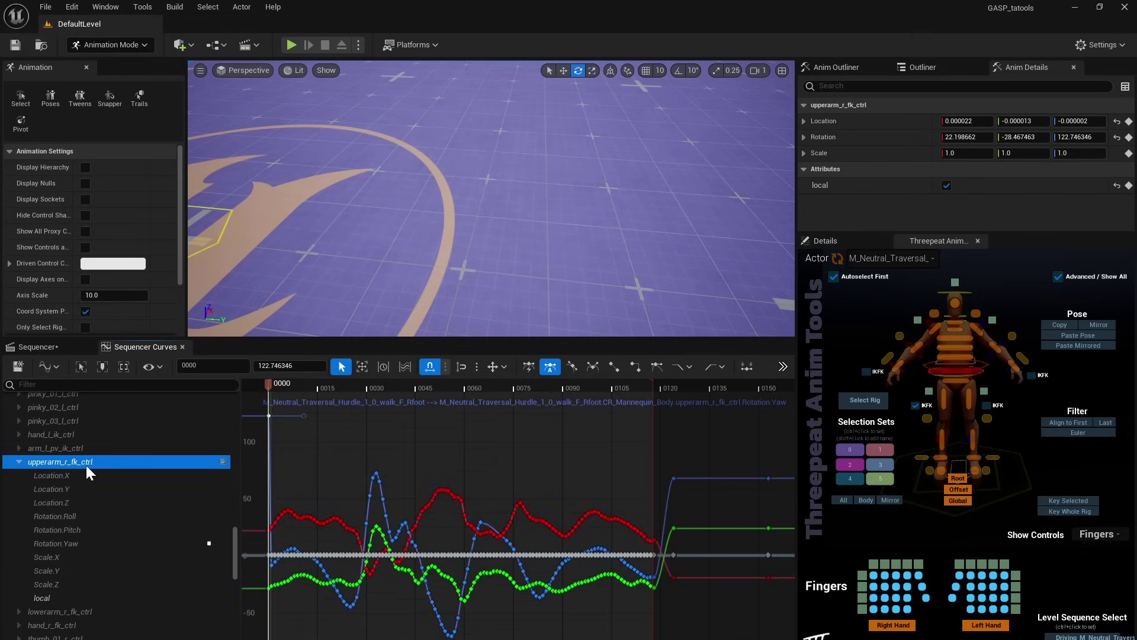
click(379, 468)
key(ctrl+a)
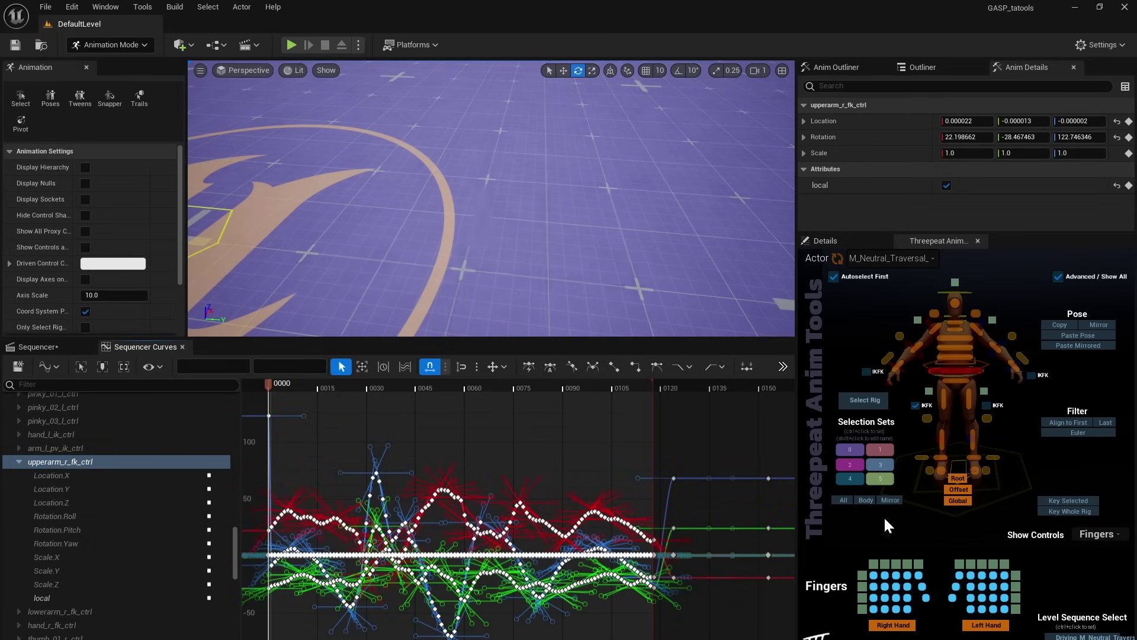
click(1072, 424)
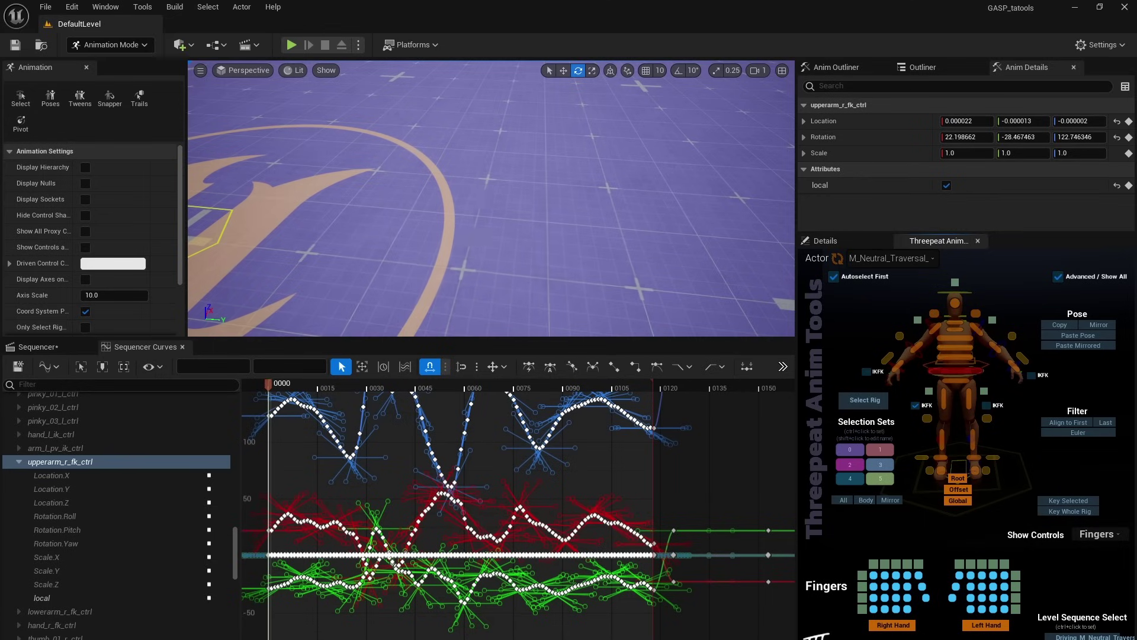
click(597, 465)
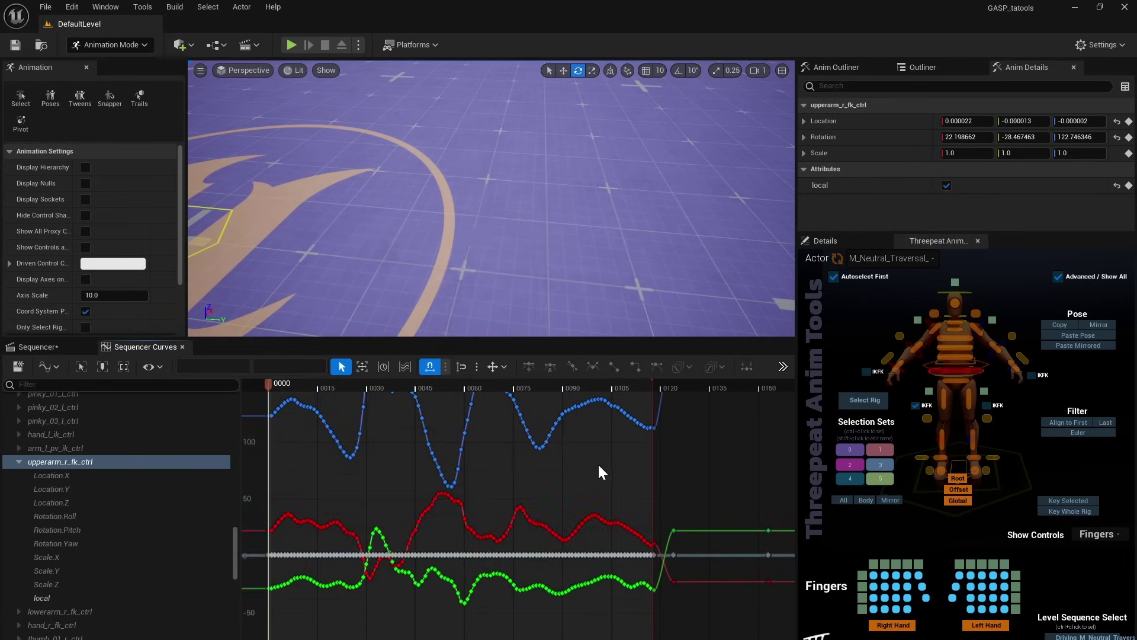
key(f)
scroll(598, 464, down, 3)
right_drag(471, 456, 648, 506)
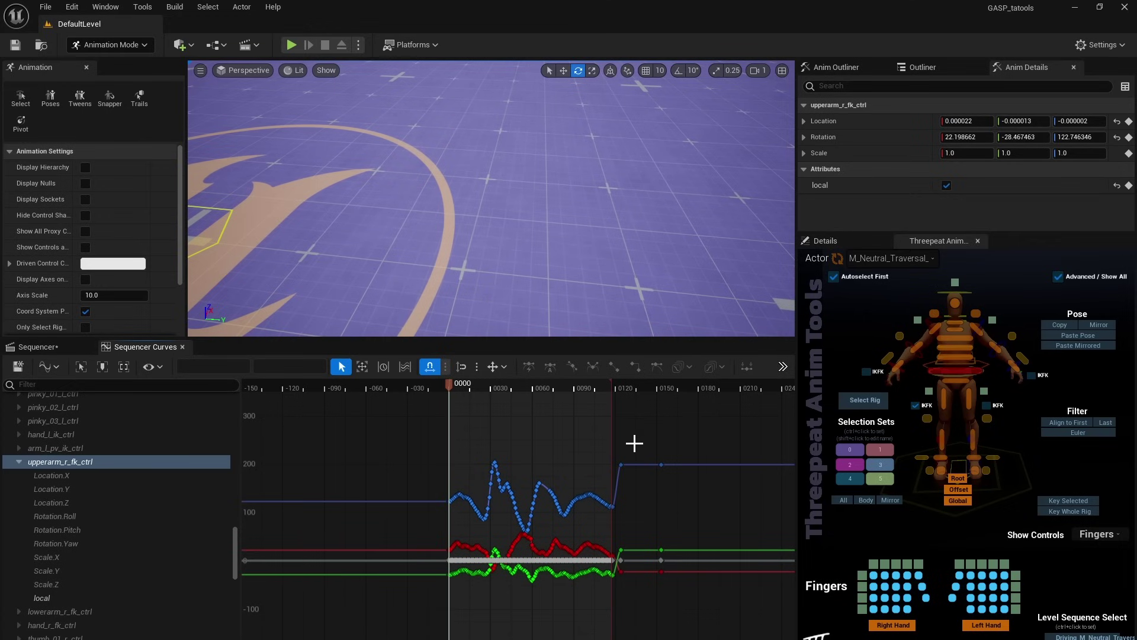
Step: Align the upper arm keys from frame 0 to 120 to their last keys
drag(633, 445, 430, 600)
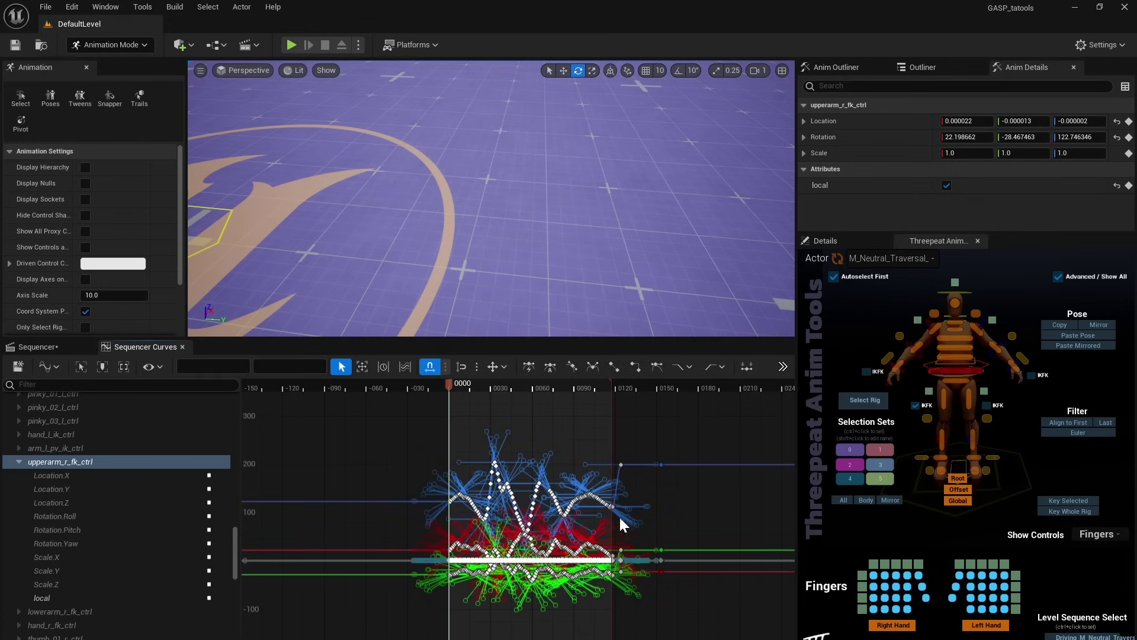
click(1105, 423)
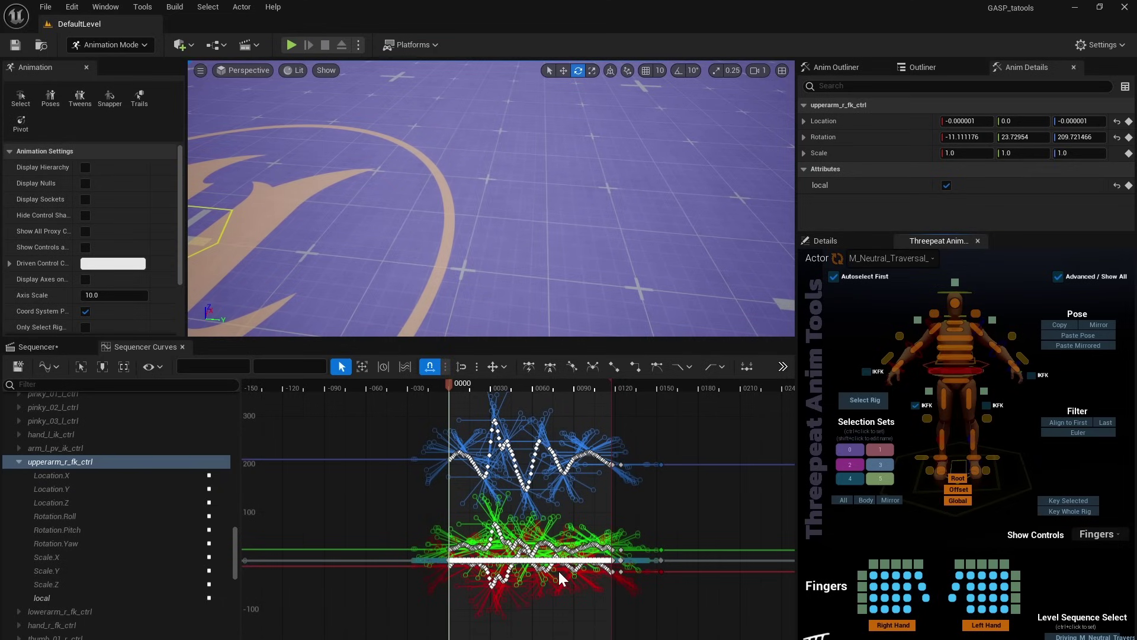
click(391, 429)
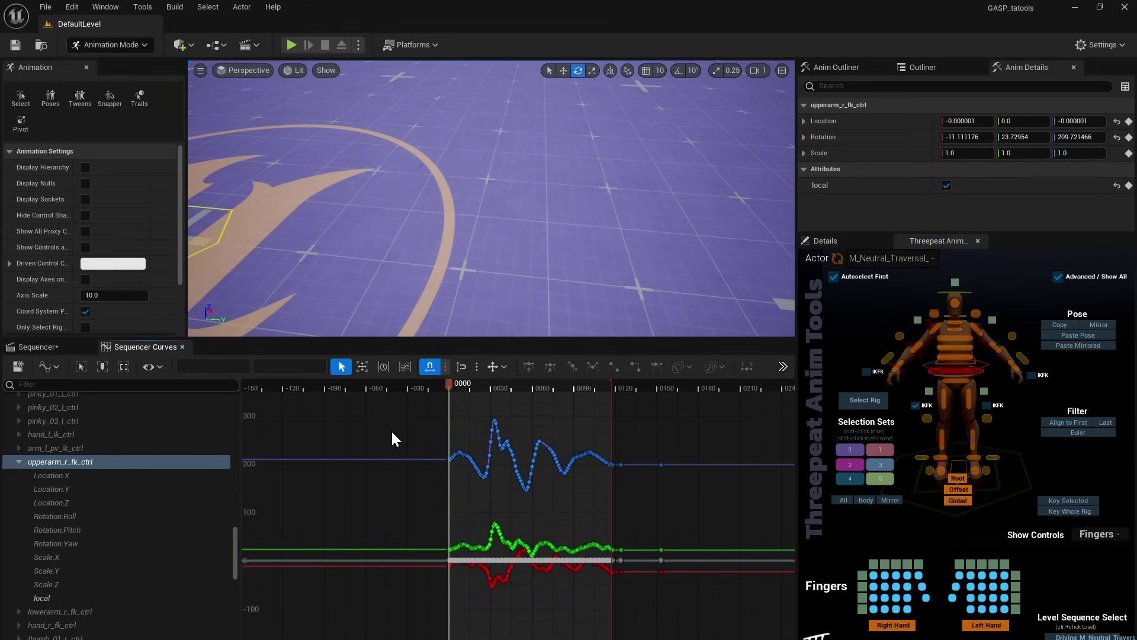